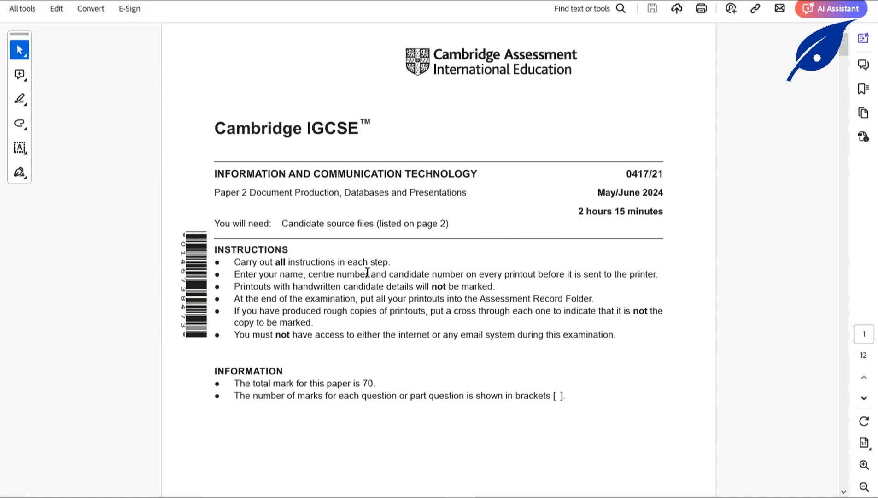
Highlight the eight source file names on page 2 of the exam paper, then bring up the DESKTOP 2024 folder.
{"action": "scroll", "coordinate": [353, 298], "scroll_direction": "down", "scroll_amount": 10}
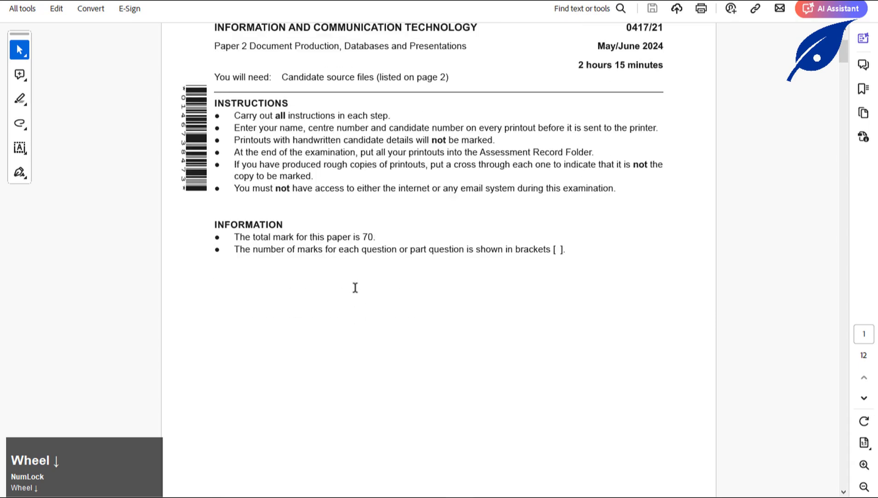
{"action": "scroll", "coordinate": [355, 291], "scroll_direction": "down", "scroll_amount": 7}
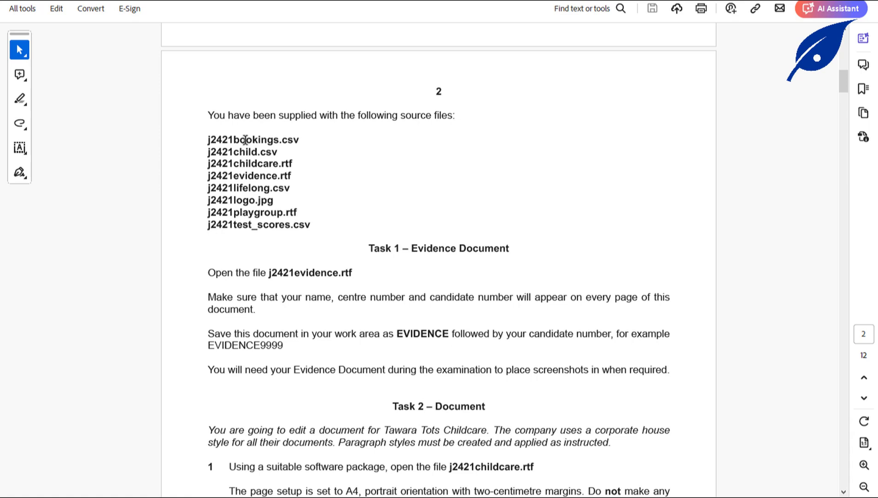
{"action": "left_click", "coordinate": [20, 98]}
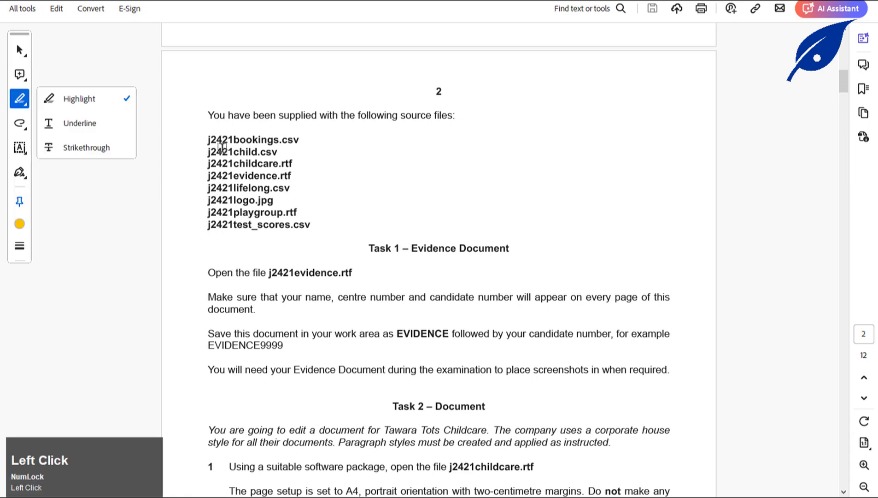
{"action": "left_click_drag", "start_coordinate": [208, 137], "coordinate": [303, 227]}
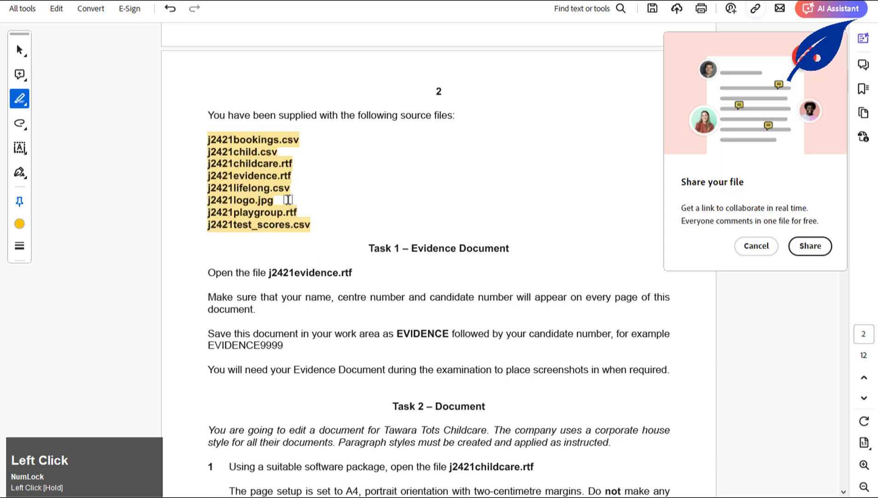
{"action": "left_click", "coordinate": [752, 244]}
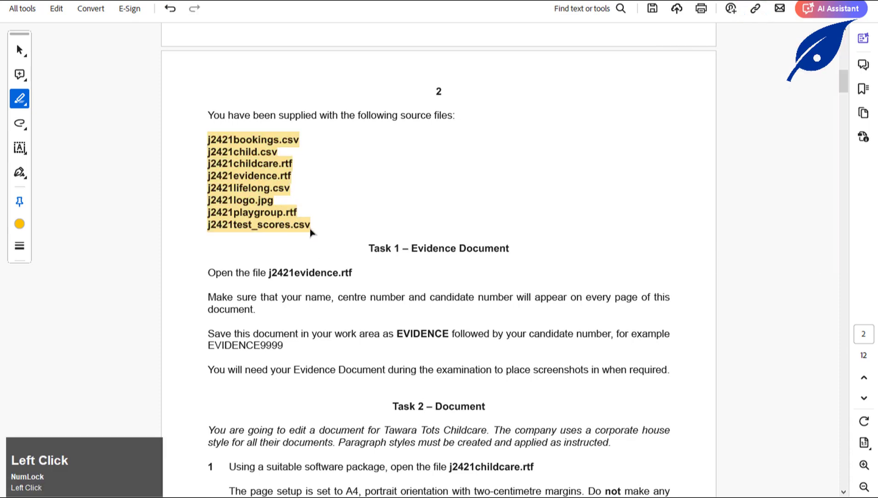
{"action": "left_click", "coordinate": [225, 495]}
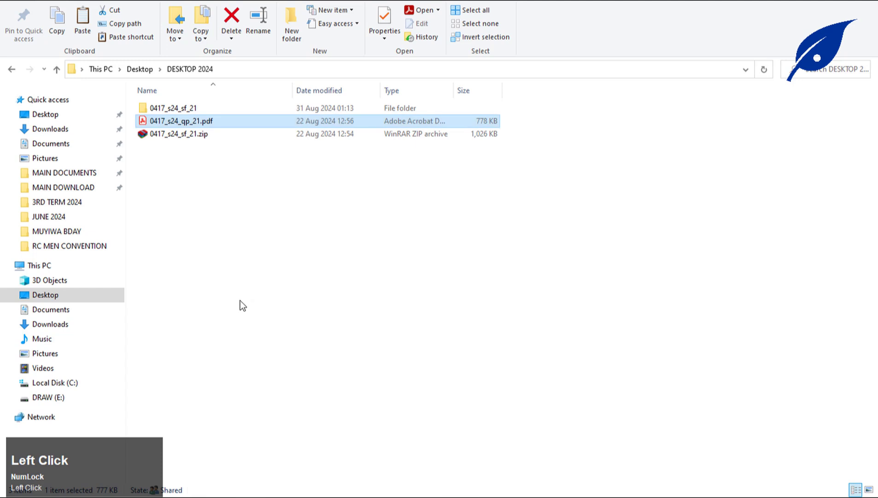
Open the 0417_s24_sf_21 source-files folder and glance back at the exam paper.
{"action": "left_click", "coordinate": [174, 108]}
{"action": "double_click", "coordinate": [174, 108]}
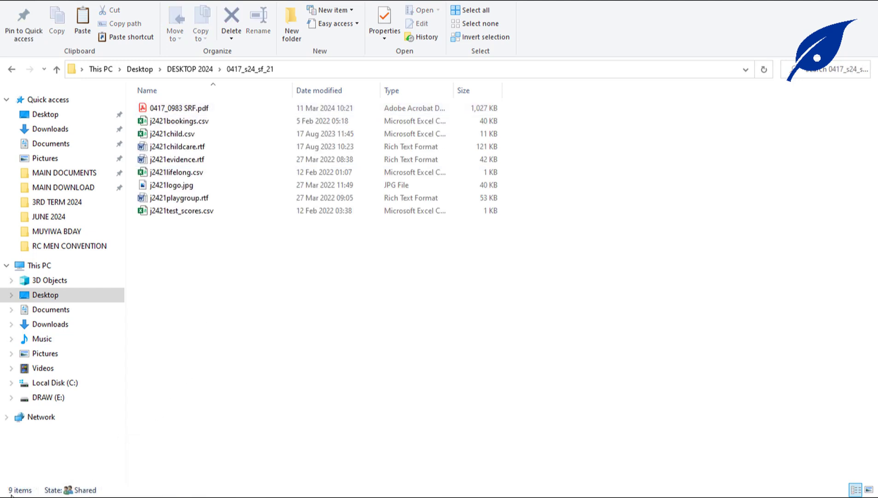
{"action": "mouse_move", "coordinate": [461, 495]}
{"action": "left_click", "coordinate": [460, 449]}
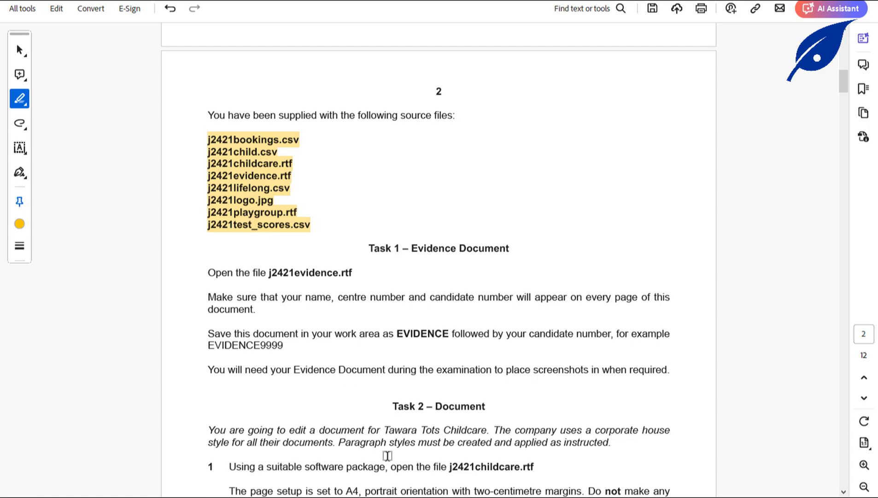
Select 0417_0983 SRF.pdf in the source folder, then return to page 2 of the exam paper.
{"action": "left_click", "coordinate": [461, 496]}
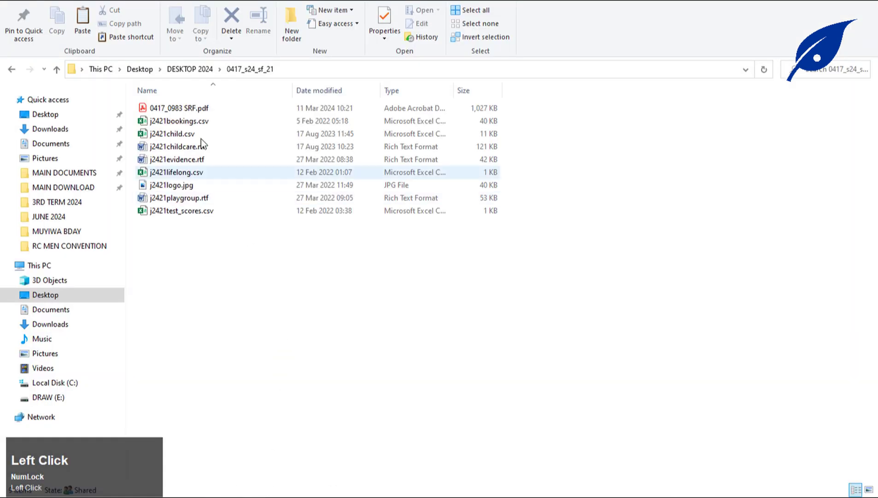
{"action": "left_click", "coordinate": [177, 110]}
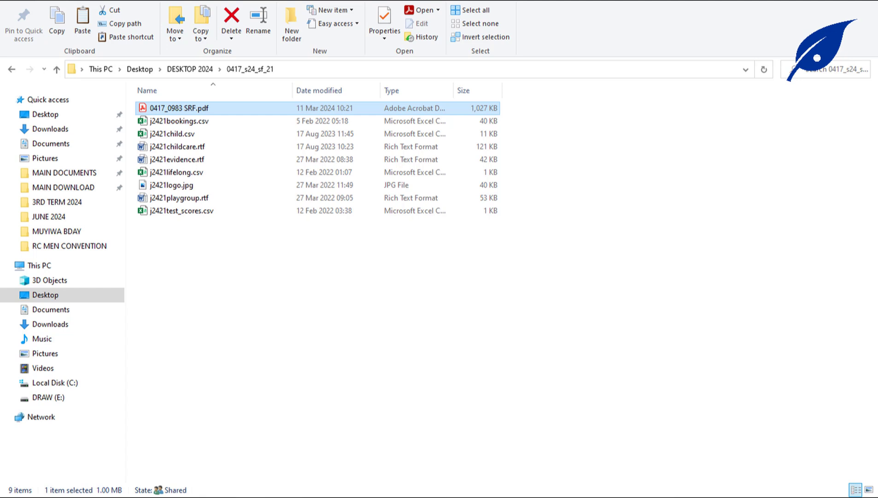
{"action": "left_click", "coordinate": [457, 495]}
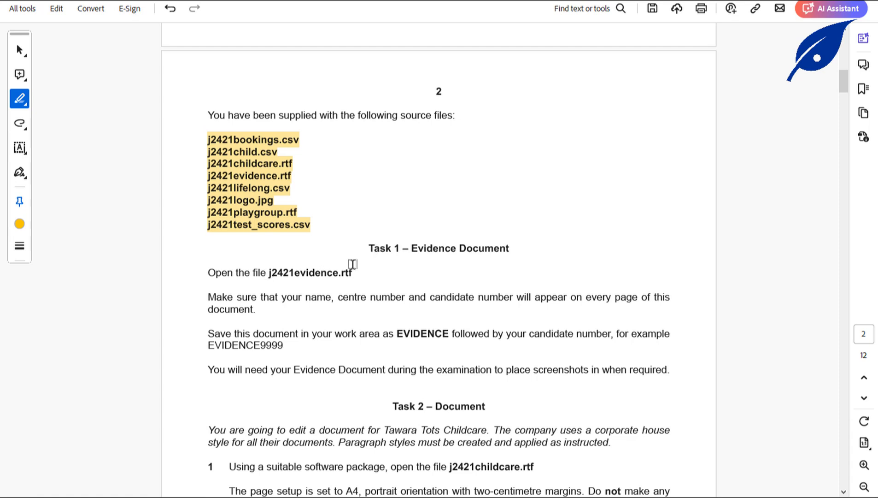
Highlight "Task 1 –" and "j2421evidence.rtf" in the exam paper, then return to the 0417_s24_sf_21 folder.
{"action": "left_click_drag", "start_coordinate": [369, 247], "coordinate": [408, 250]}
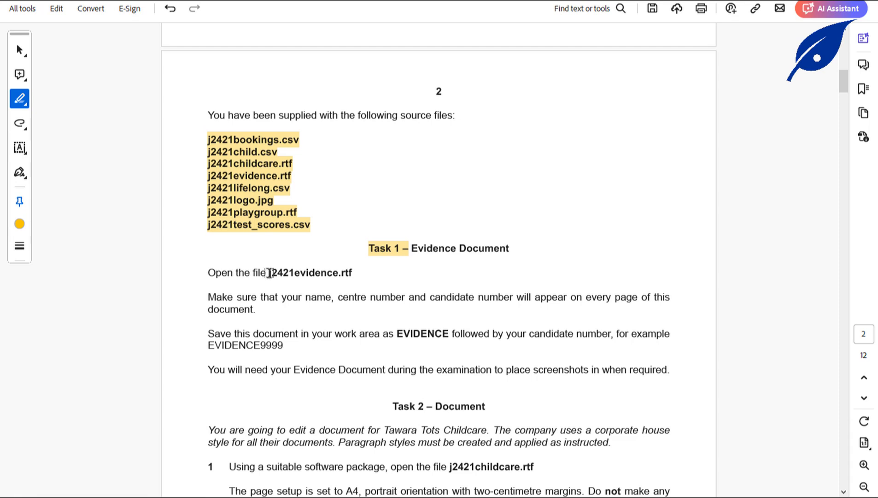
{"action": "left_click_drag", "start_coordinate": [269, 272], "coordinate": [352, 275]}
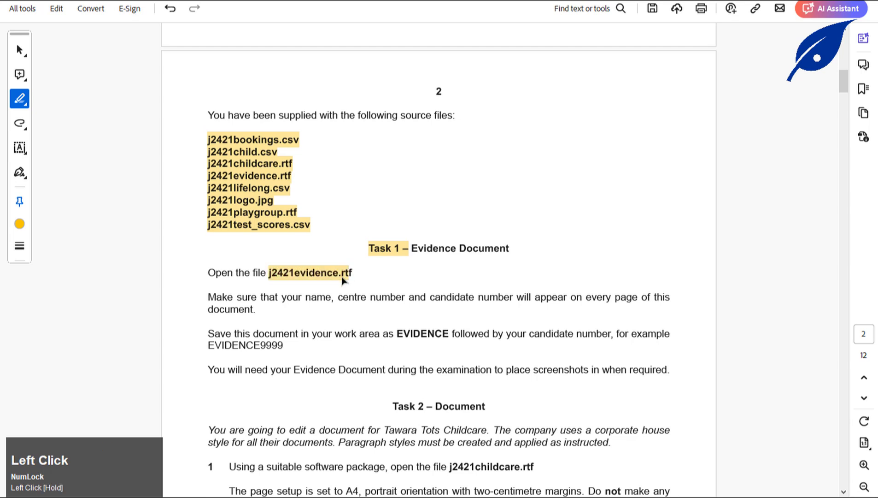
{"action": "left_click", "coordinate": [264, 489]}
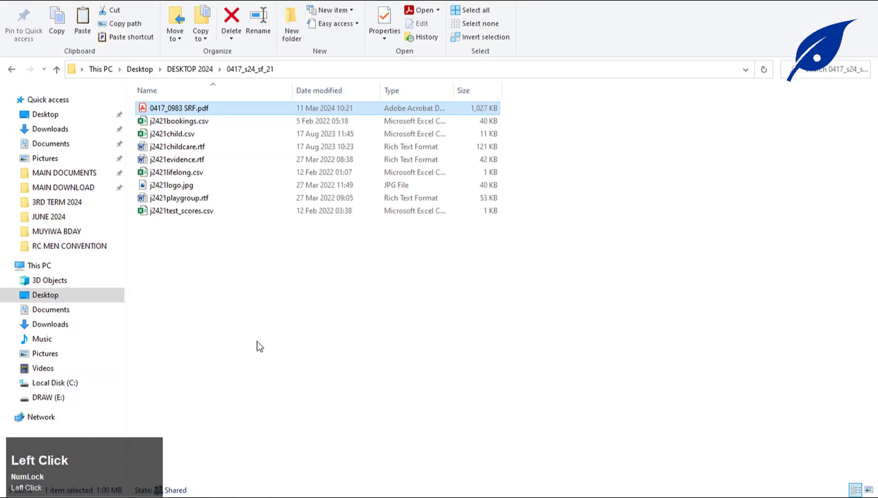
Open j2421evidence.rtf in Word, check its Step 1 to Step 28 evidence headings, then return to the exam paper.
{"action": "left_click", "coordinate": [184, 160]}
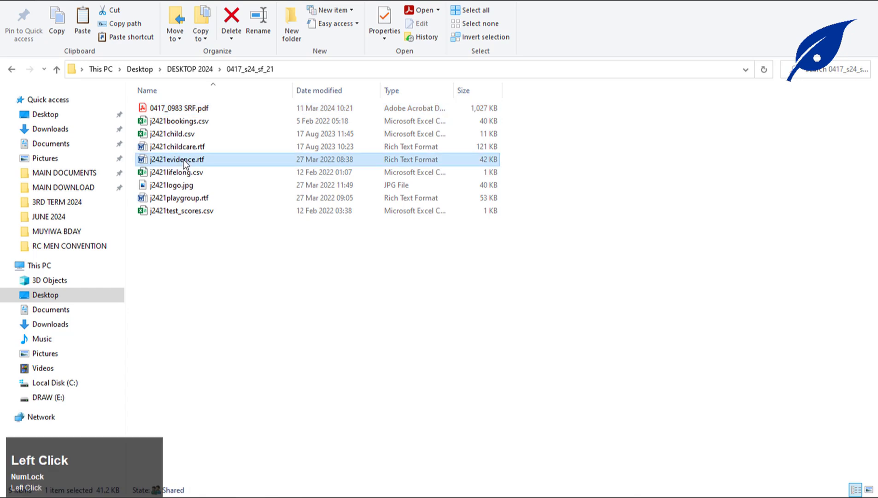
{"action": "double_click", "coordinate": [184, 160]}
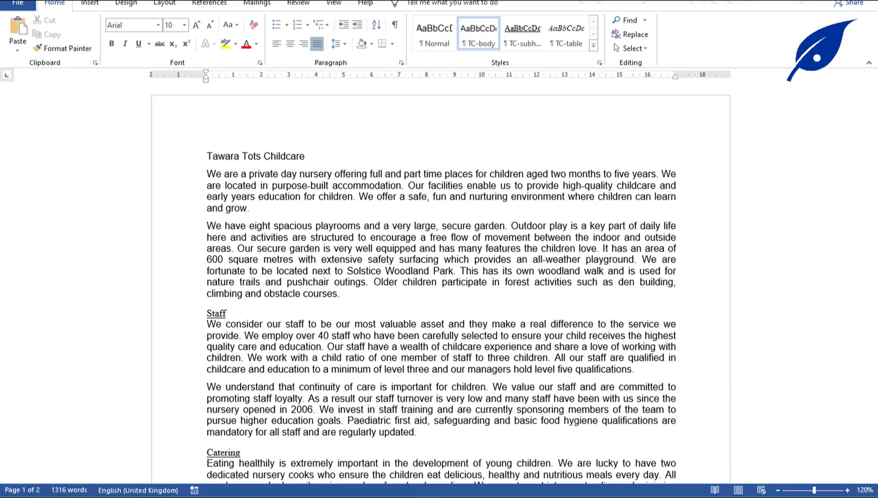
{"action": "left_click", "coordinate": [430, 490]}
{"action": "left_click", "coordinate": [415, 435]}
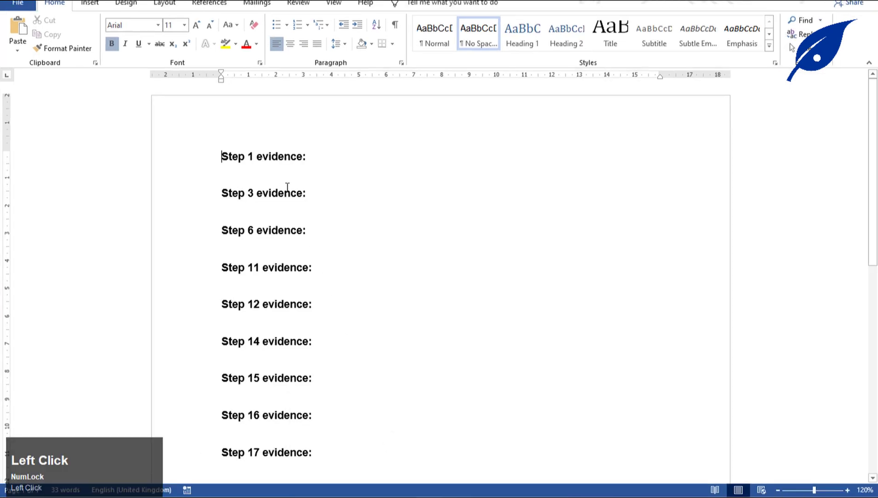
{"action": "scroll", "coordinate": [298, 198], "scroll_direction": "down", "scroll_amount": 5}
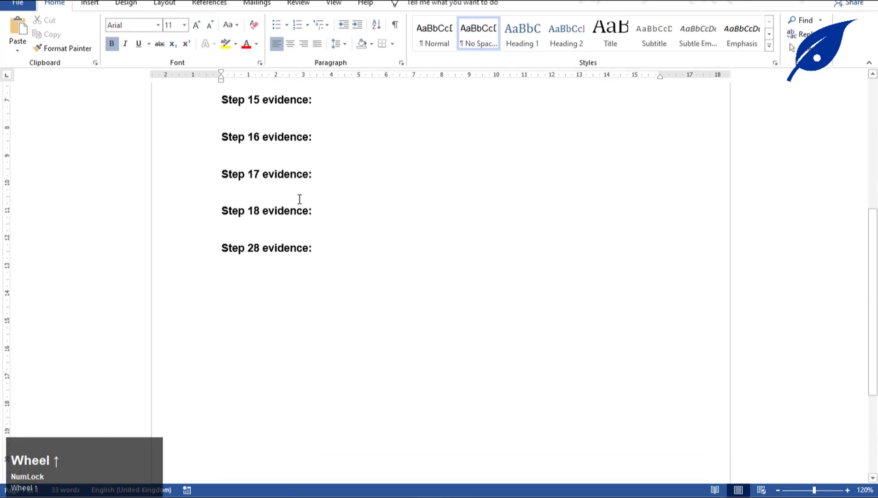
{"action": "scroll", "coordinate": [300, 199], "scroll_direction": "up", "scroll_amount": 3}
{"action": "left_click", "coordinate": [413, 449]}
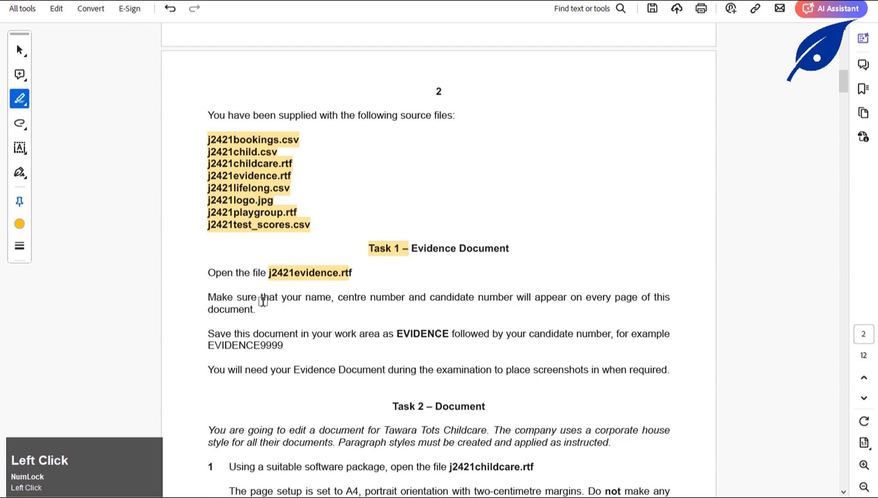
Highlight "name, centre number and candidate number" and "work area" in the Task 1 instructions.
{"action": "left_click_drag", "start_coordinate": [310, 300], "coordinate": [512, 301]}
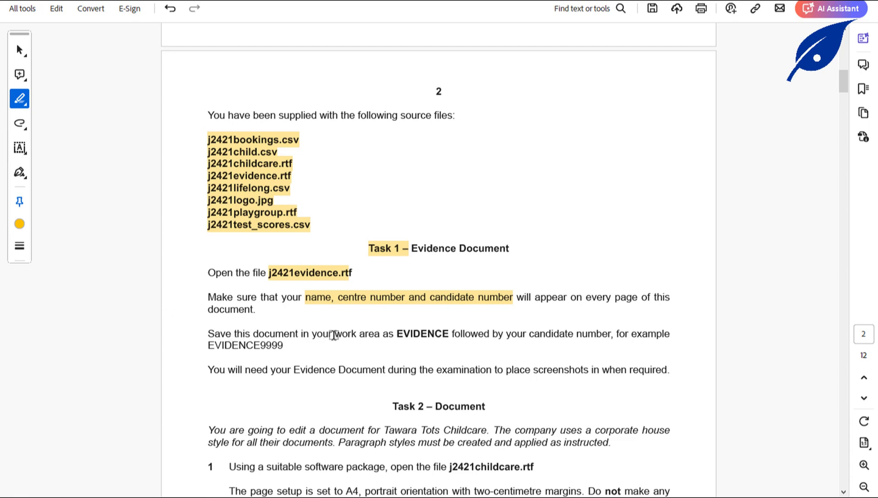
{"action": "left_click_drag", "start_coordinate": [334, 334], "coordinate": [377, 338]}
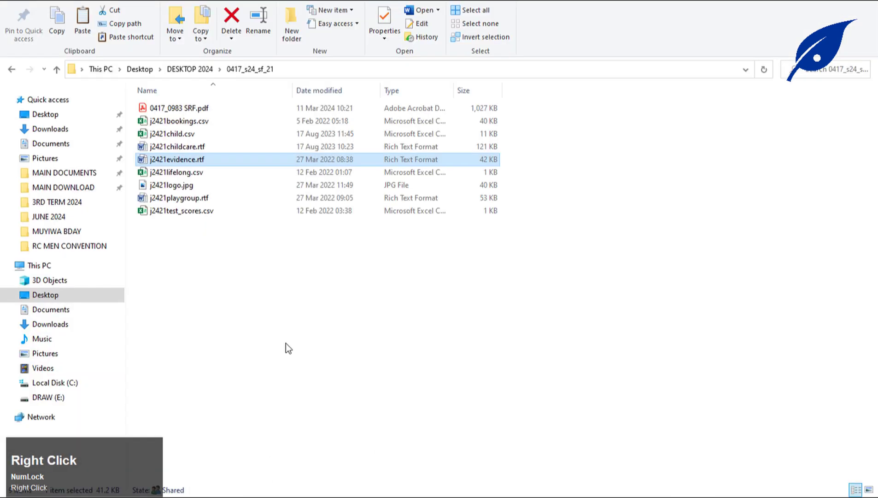
Create a new folder named WORK AREA inside 0417_s24_sf_21, then return to the exam paper.
{"action": "right_click", "coordinate": [285, 344]}
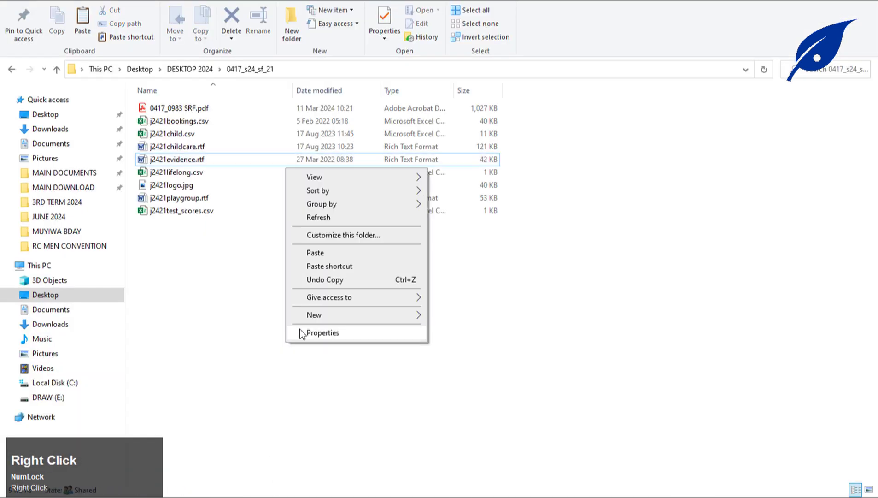
{"action": "left_click", "coordinate": [296, 24]}
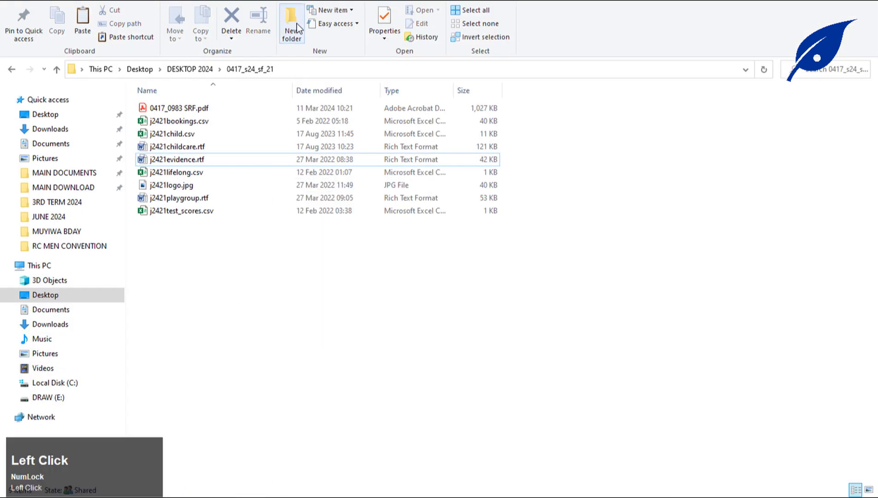
{"action": "key", "text": "Caps_Lock"}
{"action": "type", "text": "W"}
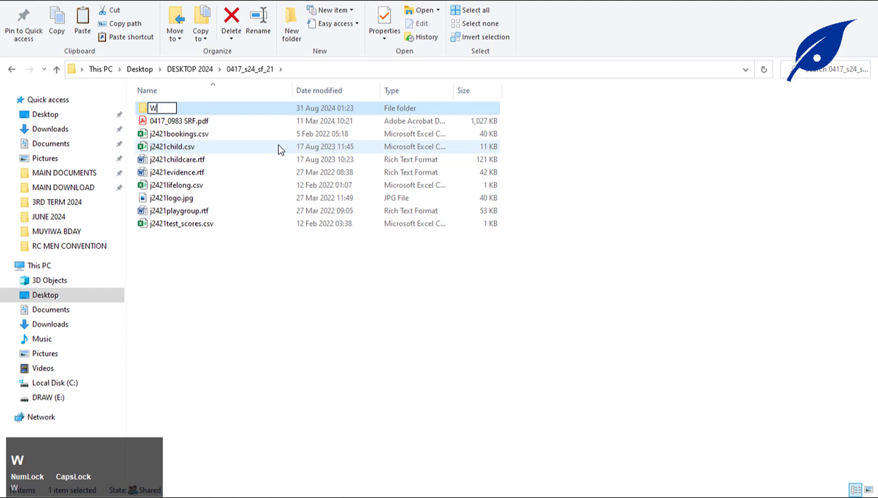
{"action": "type", "text": "ORK AREA"}
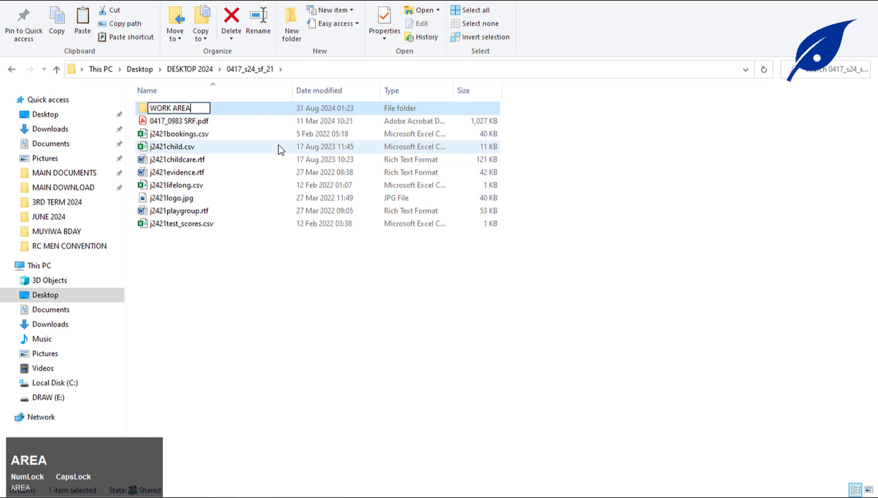
{"action": "key", "text": "Return"}
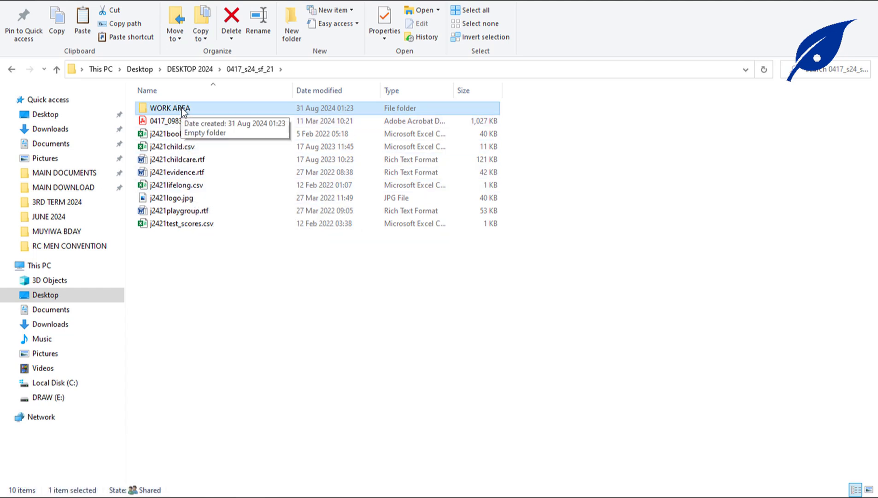
{"action": "left_click", "coordinate": [184, 495]}
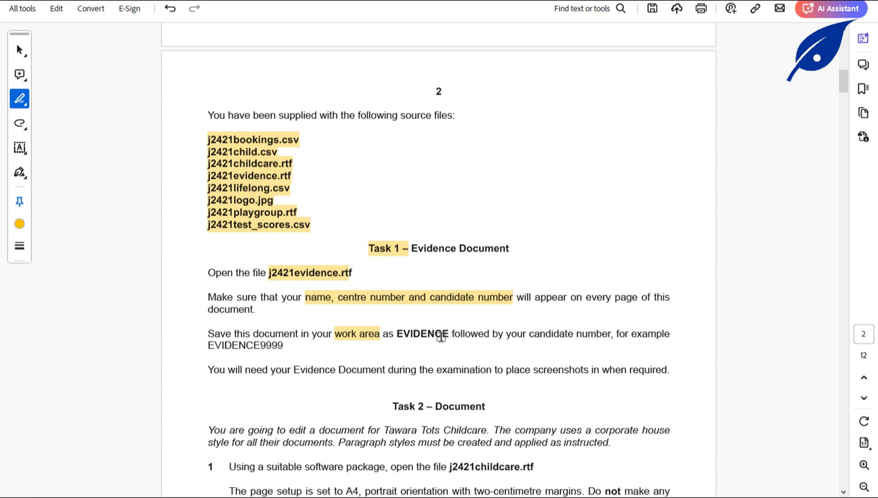
{"action": "left_click", "coordinate": [383, 317]}
{"action": "left_click", "coordinate": [415, 496]}
{"action": "left_click", "coordinate": [409, 457]}
{"action": "scroll", "coordinate": [291, 219], "scroll_direction": "up", "scroll_amount": 2}
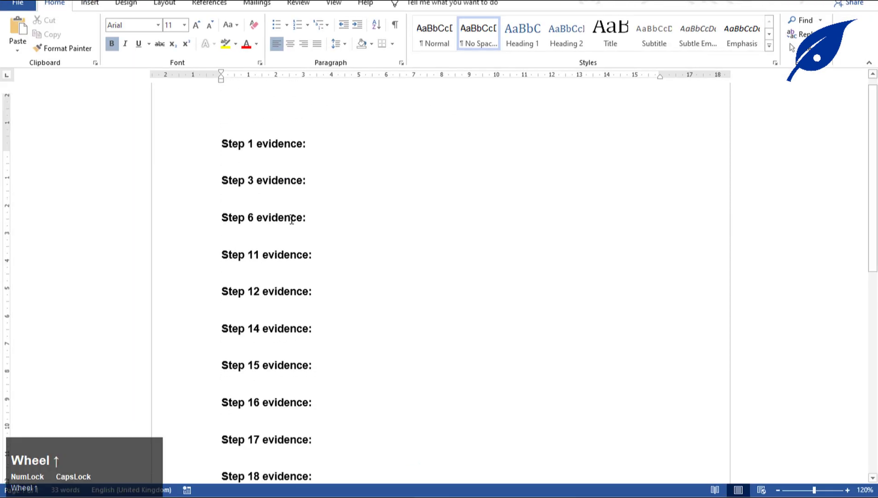
{"action": "scroll", "coordinate": [291, 220], "scroll_direction": "up", "scroll_amount": 1}
{"action": "double_click", "coordinate": [345, 122]}
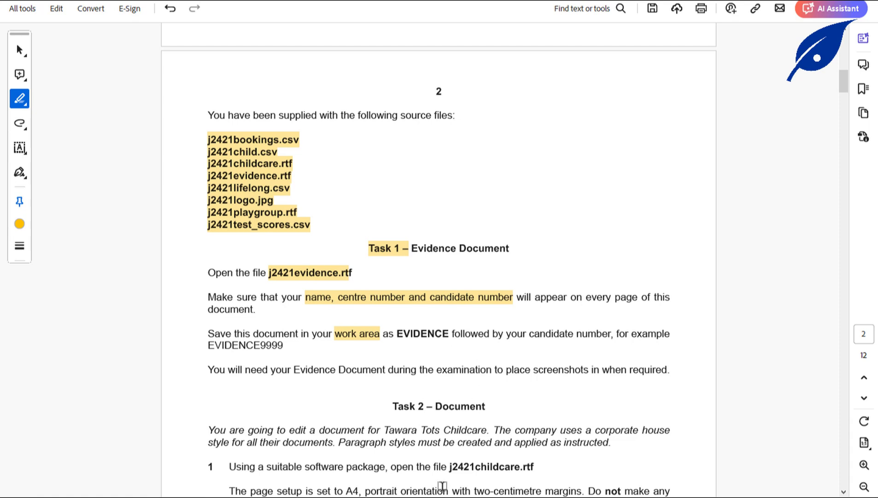
Insert a Blank (Three Columns) header in the evidence document.
{"action": "left_click", "coordinate": [380, 429]}
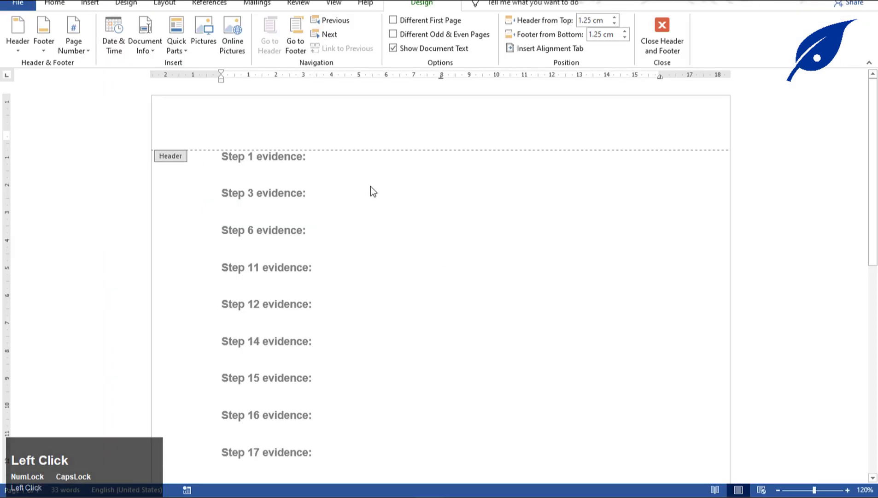
{"action": "left_click", "coordinate": [18, 48]}
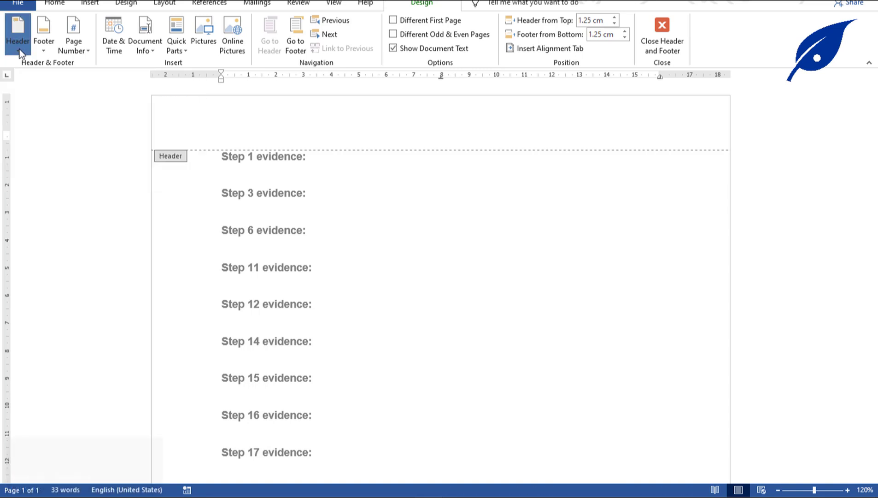
{"action": "left_click", "coordinate": [144, 176]}
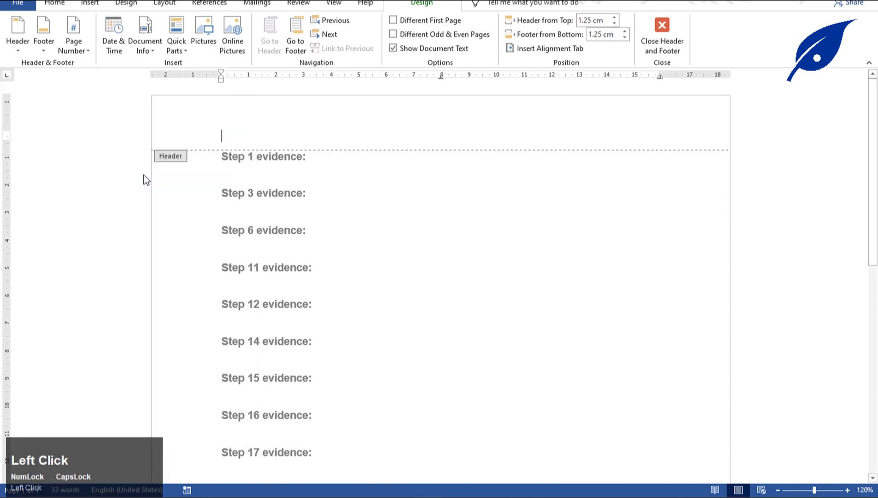
Type the candidate's name, centre number and candidate number into the right-hand header placeholder.
{"action": "left_click", "coordinate": [648, 137]}
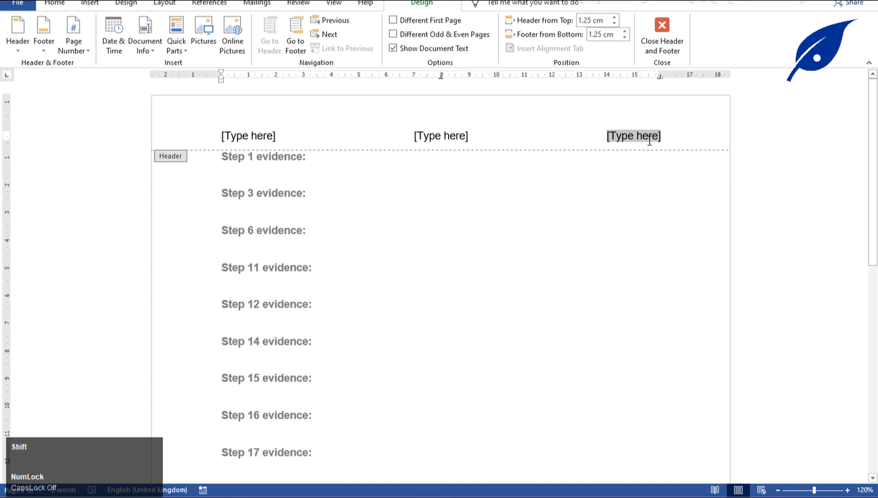
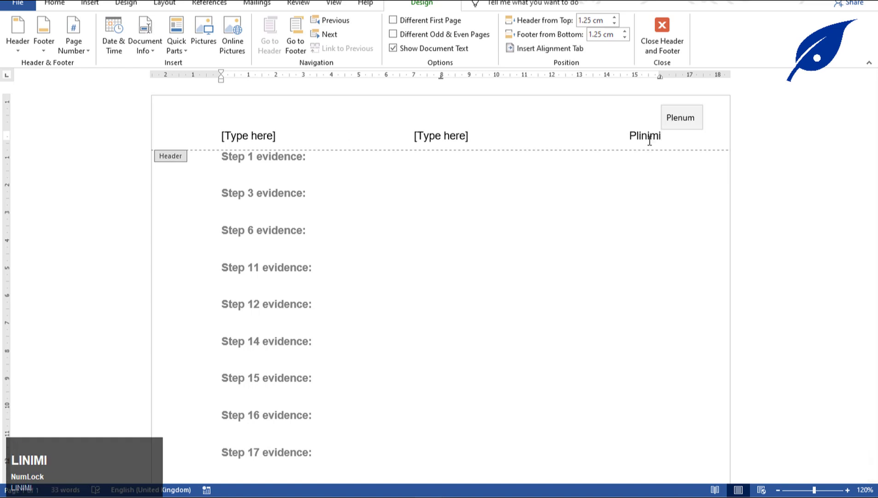
{"action": "key", "text": "Caps_Lock"}
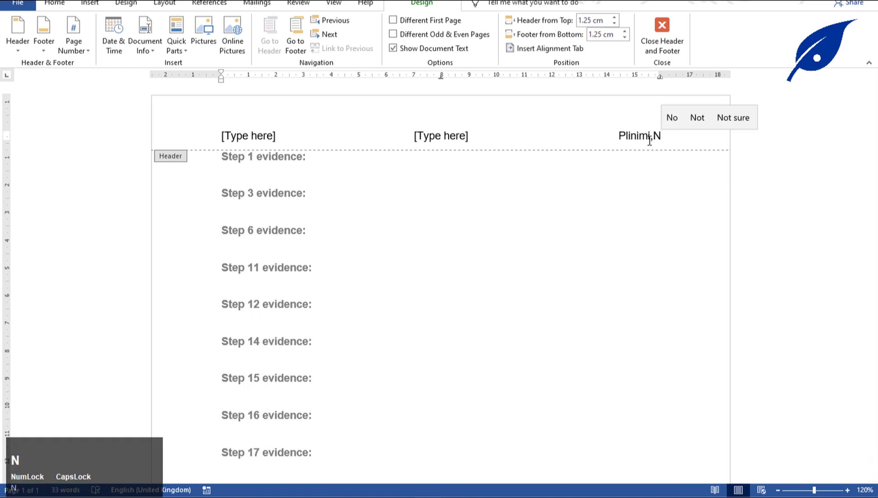
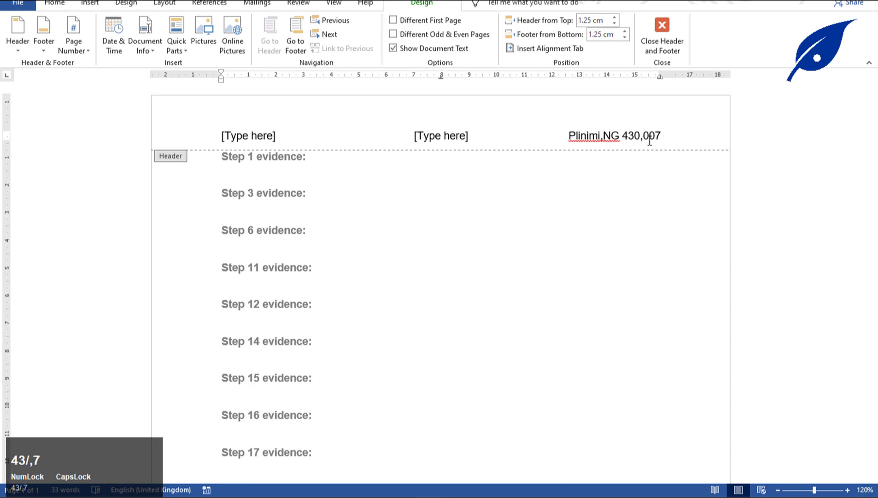
Delete the centre and left header placeholders.
{"action": "left_click", "coordinate": [473, 136]}
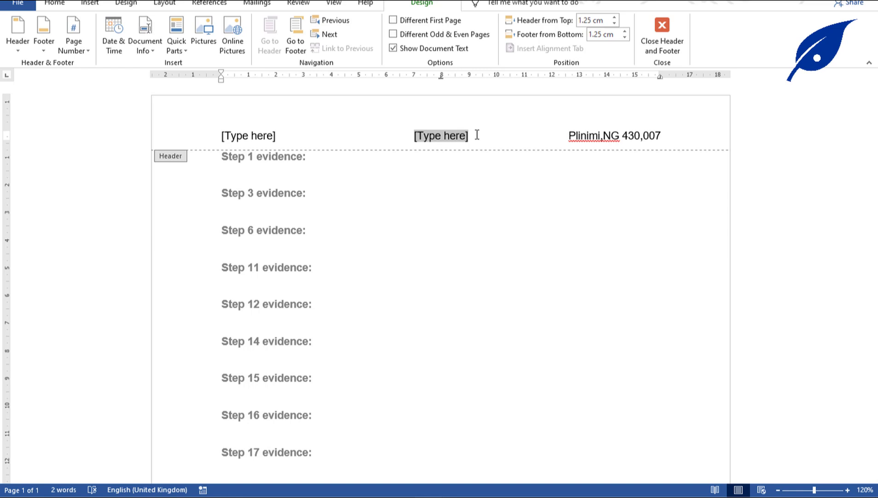
{"action": "key", "text": "Delete"}
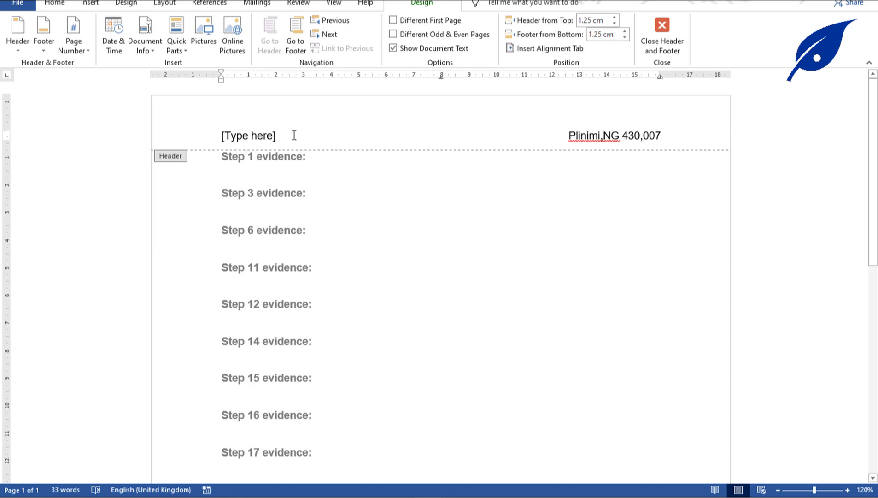
{"action": "left_click", "coordinate": [254, 135]}
{"action": "key", "text": "Delete"}
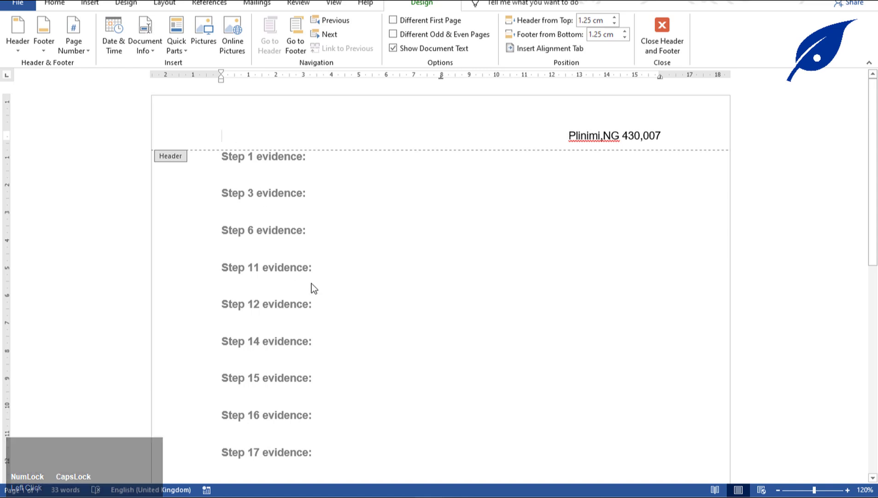
Close the header, glance at the task PDF, and bring the evidence document back to the front.
{"action": "double_click", "coordinate": [380, 291]}
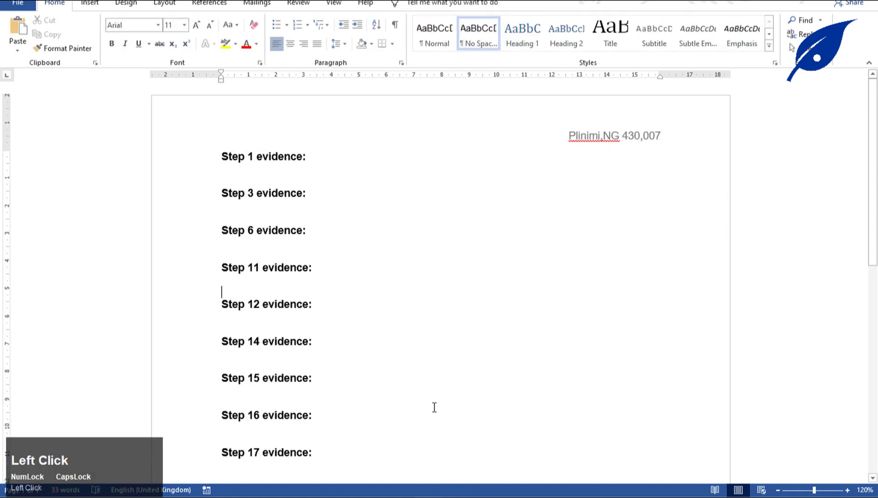
{"action": "left_click", "coordinate": [455, 488]}
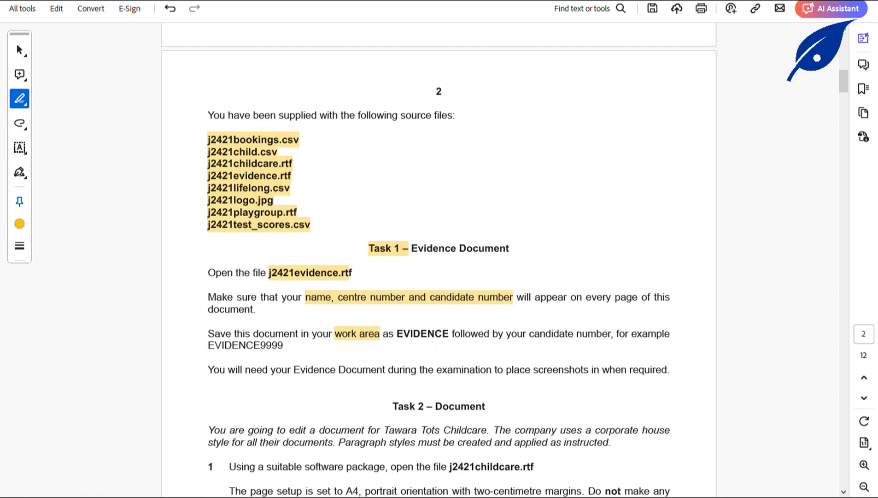
{"action": "left_click", "coordinate": [428, 494]}
{"action": "left_click", "coordinate": [412, 461]}
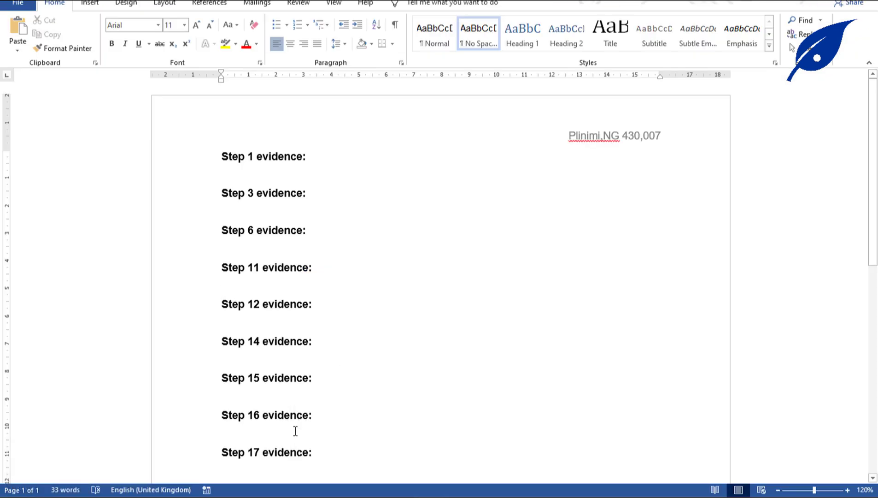
Save the evidence document as EVIDENCE007, a Word Document (*.docx), in the WORK AREA folder.
{"action": "key", "text": "F12"}
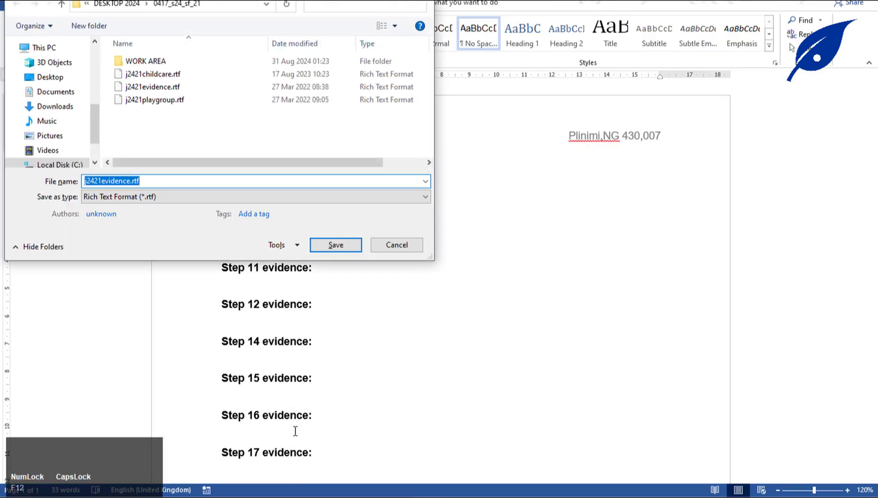
{"action": "double_click", "coordinate": [150, 60]}
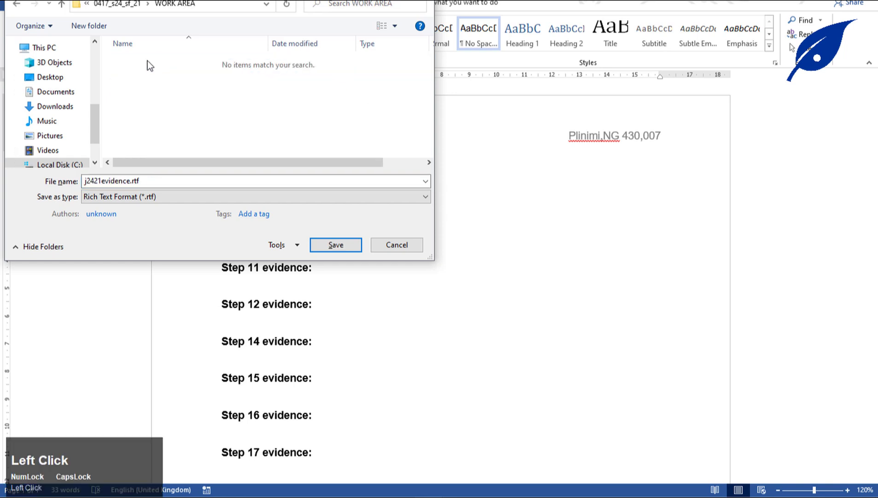
{"action": "left_click", "coordinate": [175, 197]}
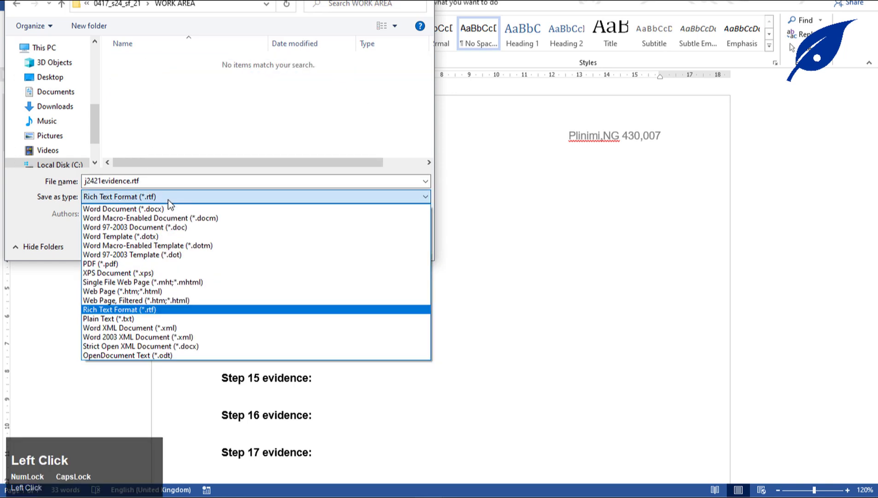
{"action": "left_click", "coordinate": [154, 209]}
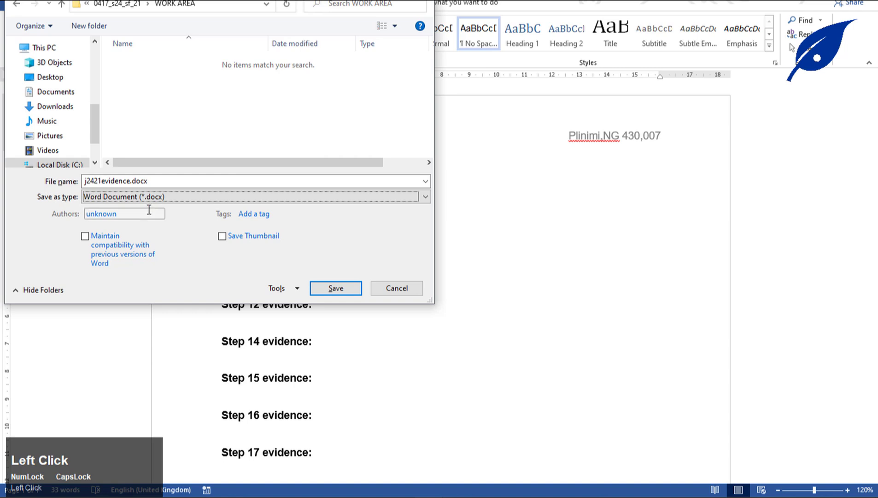
{"action": "left_click", "coordinate": [150, 183]}
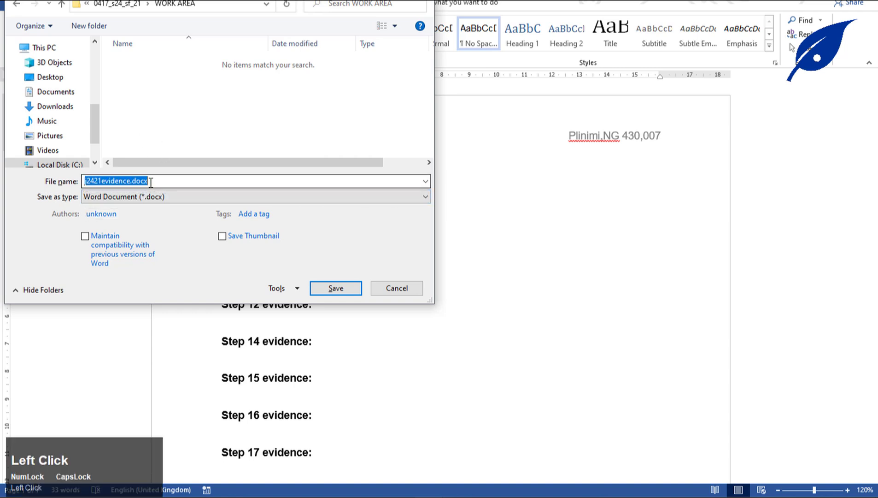
{"action": "type", "text": "EV"}
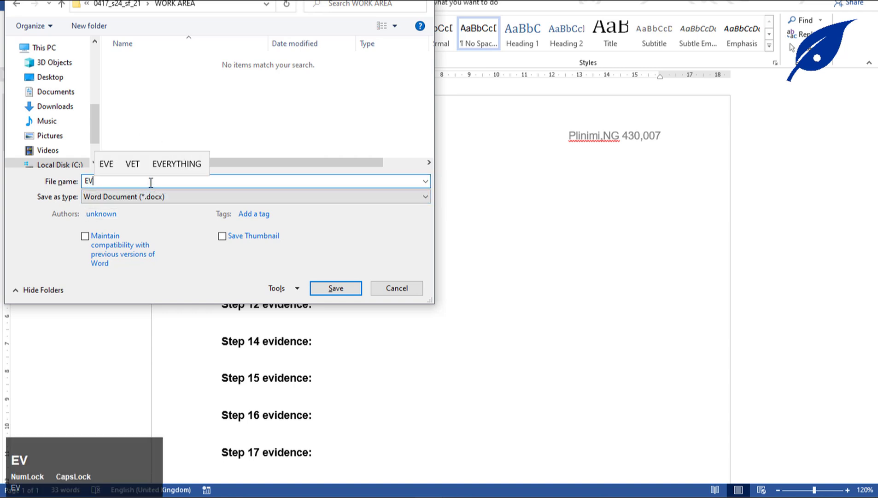
{"action": "type", "text": "IDENCE"}
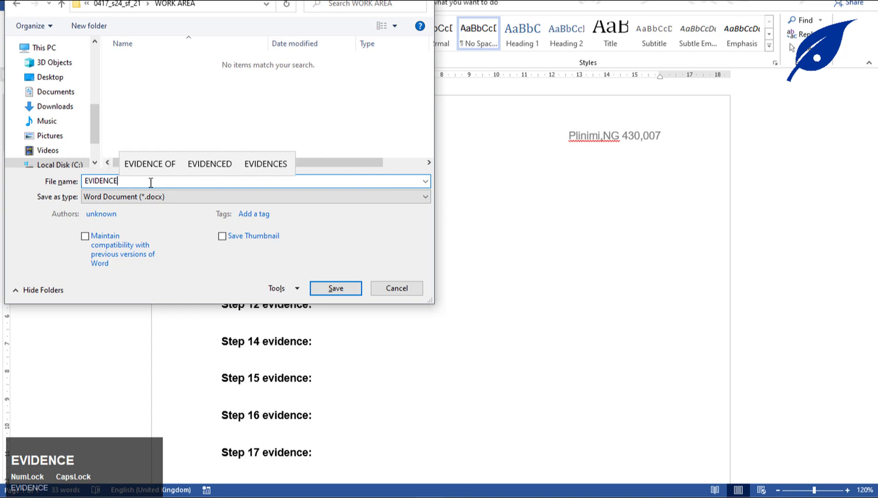
{"action": "type", "text": "007"}
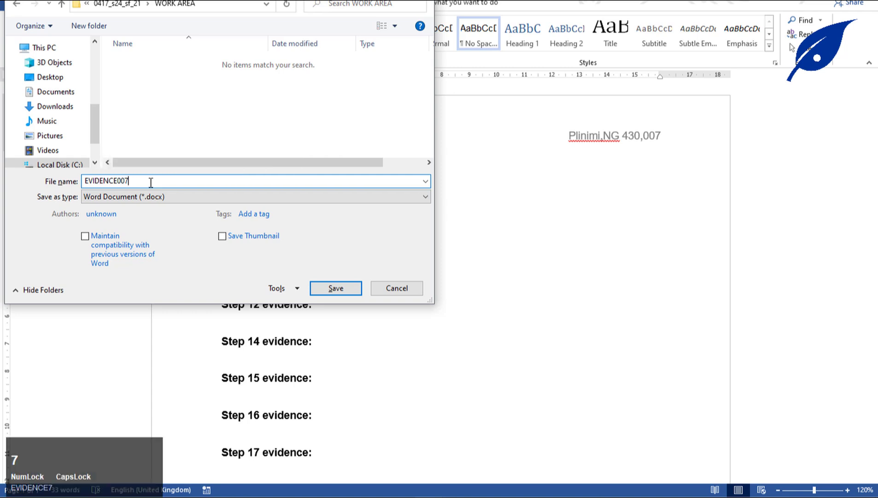
{"action": "left_click", "coordinate": [334, 291]}
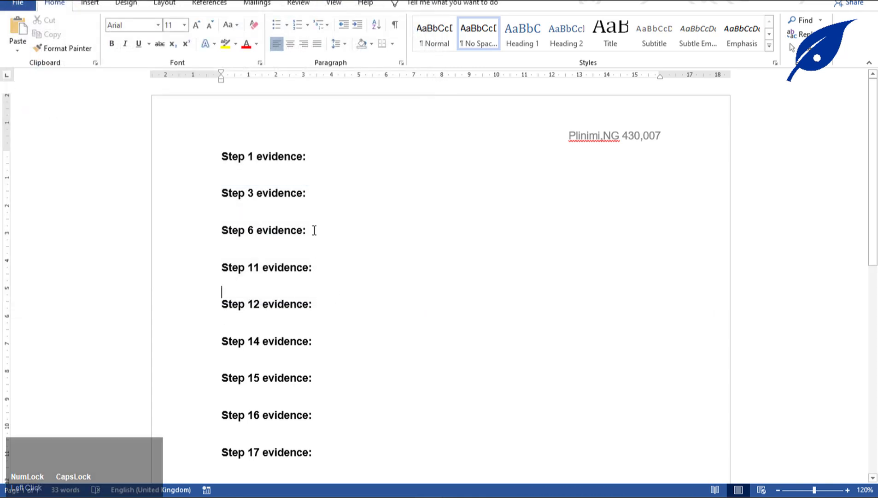
Highlight "Task 2 –" and "j2421childcare.rtf" in the exam paper, then switch to the source-files folder.
{"action": "left_click", "coordinate": [439, 496]}
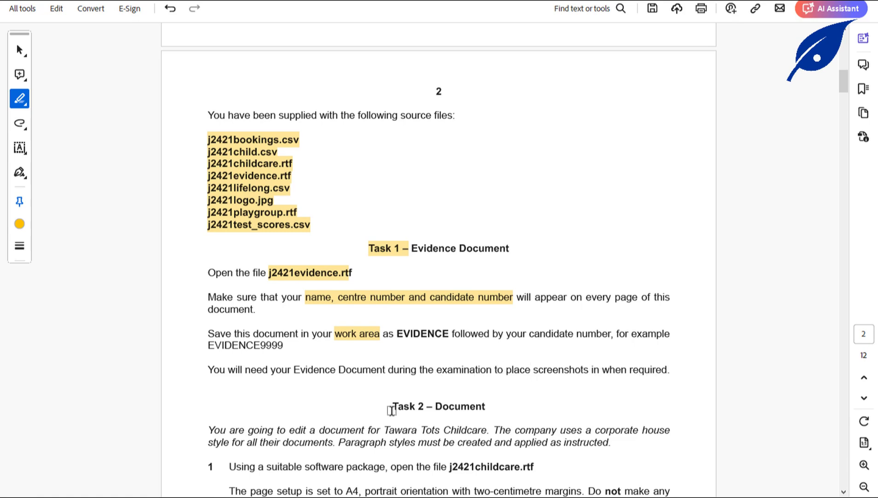
{"action": "scroll", "coordinate": [391, 410], "scroll_direction": "down", "scroll_amount": 4}
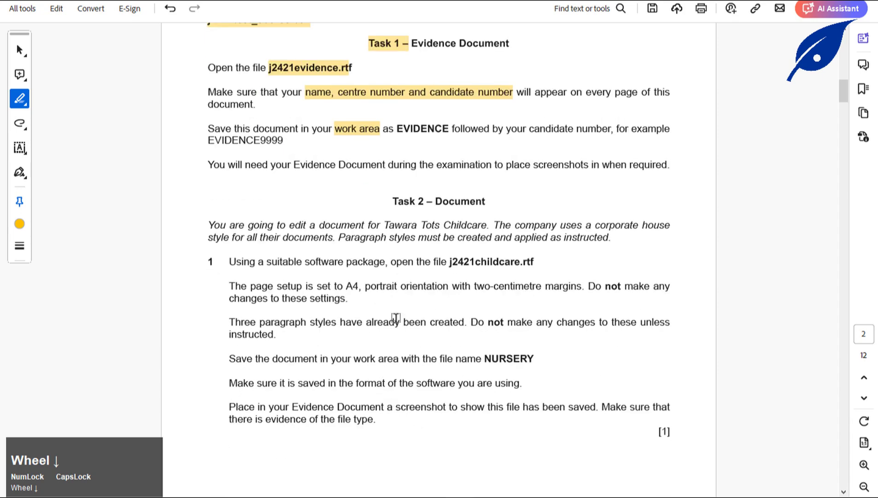
{"action": "left_click_drag", "start_coordinate": [392, 202], "coordinate": [434, 202]}
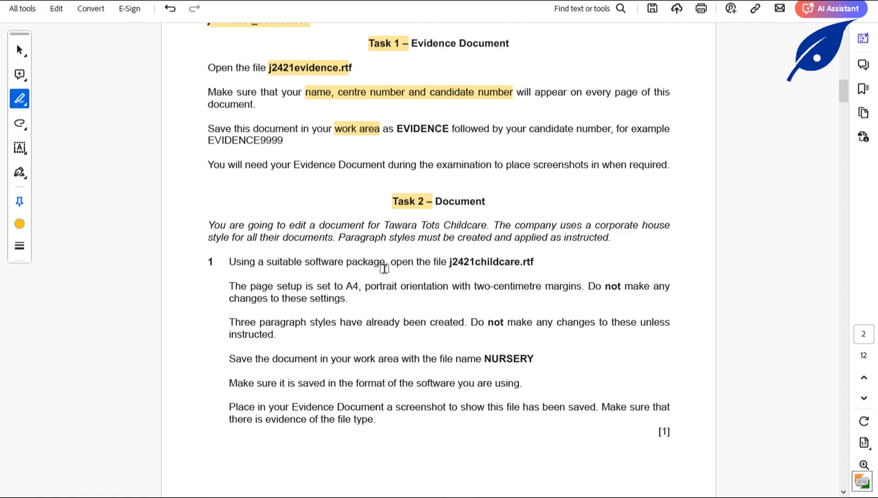
{"action": "left_click_drag", "start_coordinate": [449, 262], "coordinate": [533, 267]}
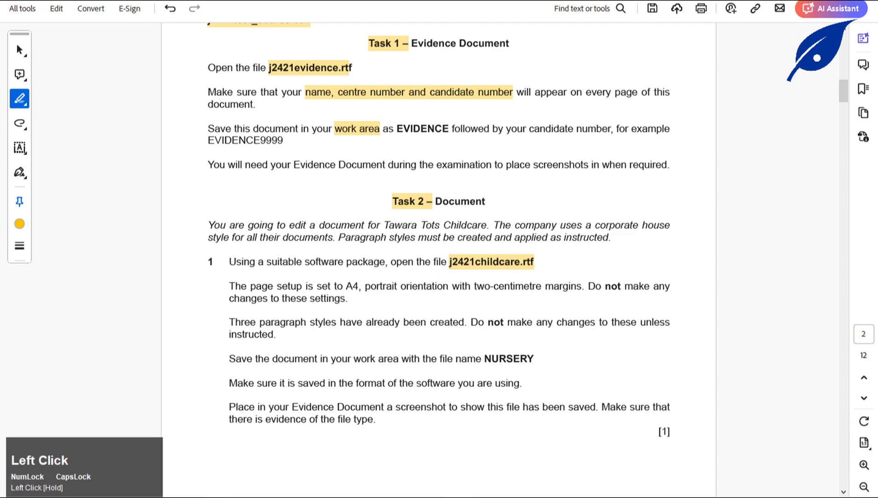
{"action": "key", "text": "alt+Tab"}
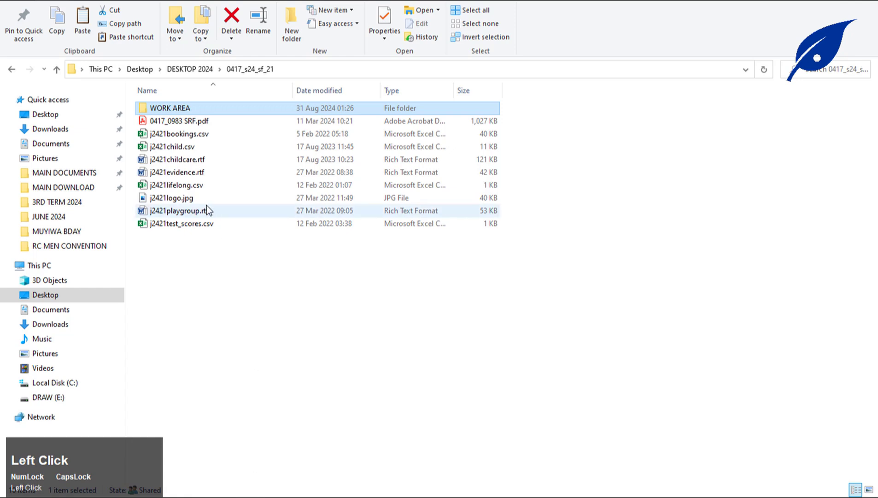
Open j2421childcare.rtf in Word and highlight 'Three paragraph styles' in the exam paper.
{"action": "double_click", "coordinate": [198, 160]}
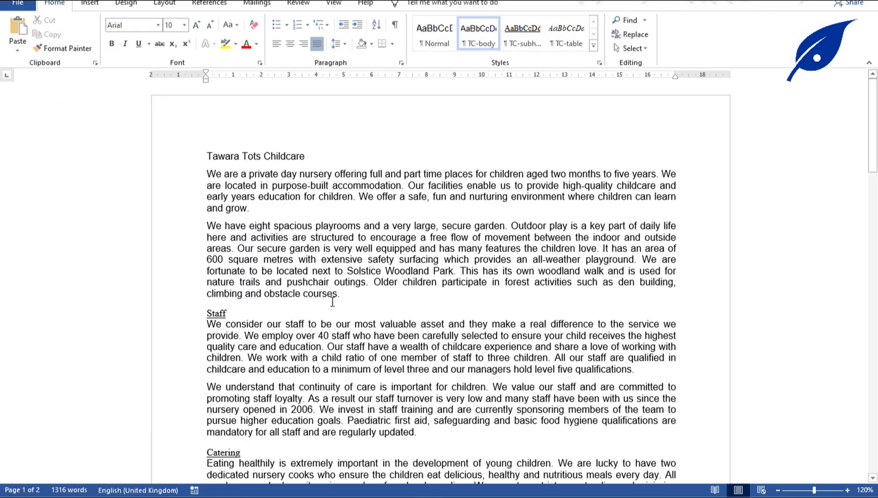
{"action": "left_click", "coordinate": [336, 295]}
{"action": "key", "text": "alt+Tab"}
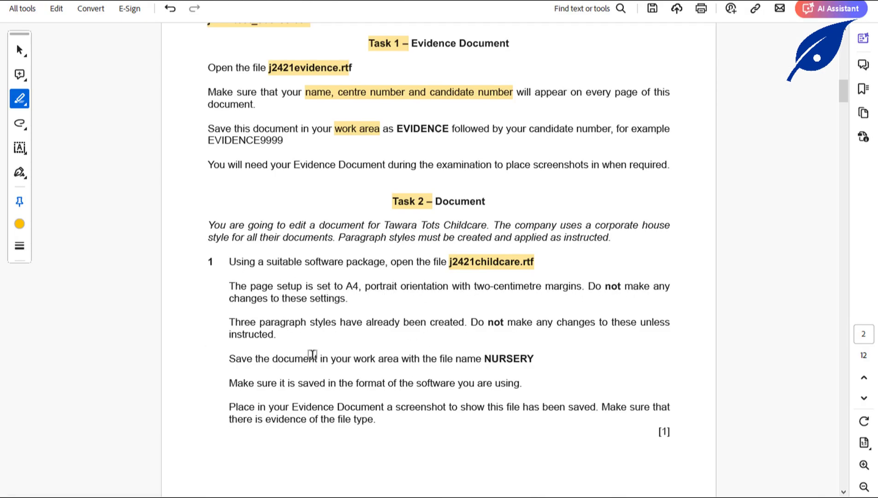
{"action": "left_click_drag", "start_coordinate": [229, 321], "coordinate": [337, 325]}
Inspect the document's paragraph styles, including TC-subhead, and highlight 'work area' in the instructions.
{"action": "mouse_move", "coordinate": [423, 482]}
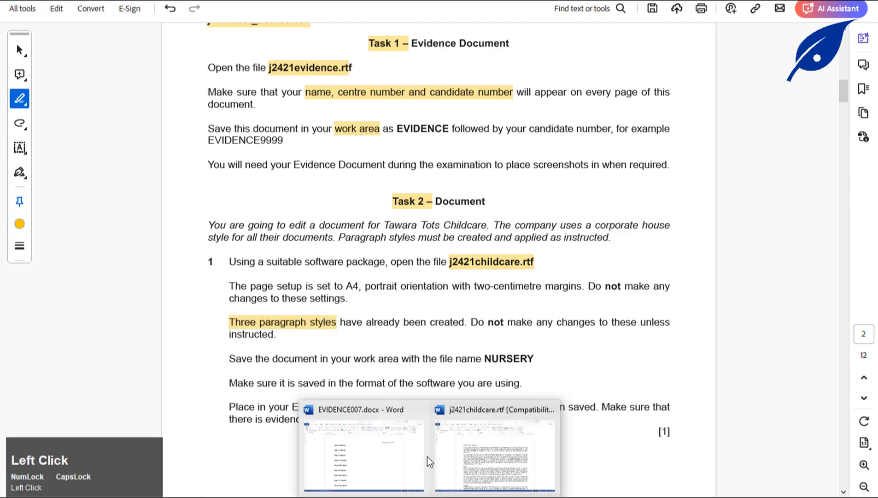
{"action": "left_click", "coordinate": [471, 456]}
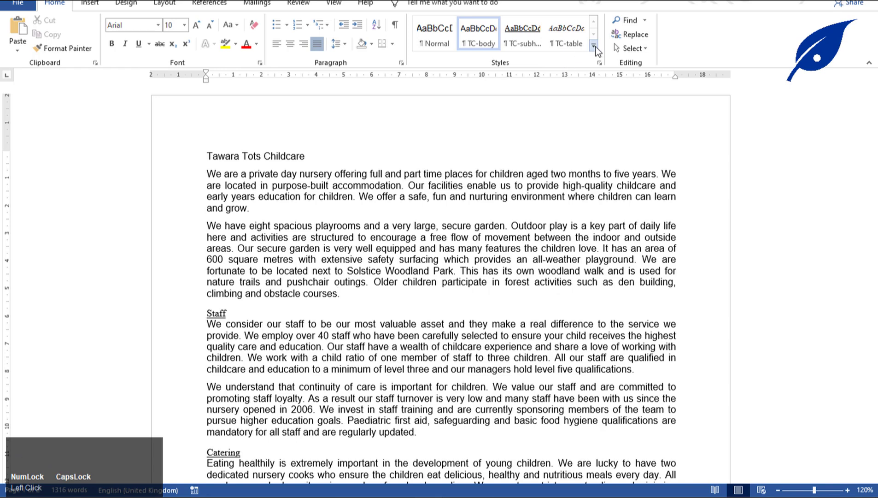
{"action": "left_click", "coordinate": [599, 64]}
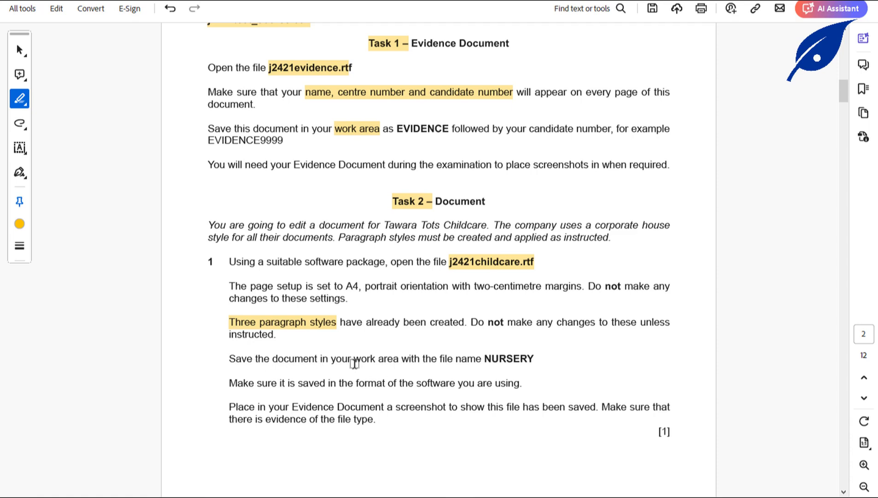
{"action": "left_click_drag", "start_coordinate": [354, 362], "coordinate": [398, 362]}
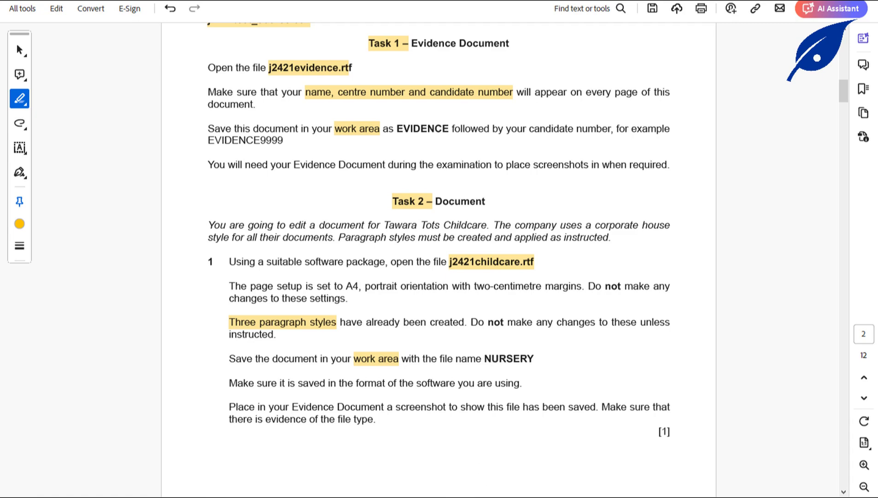
{"action": "left_click", "coordinate": [446, 496]}
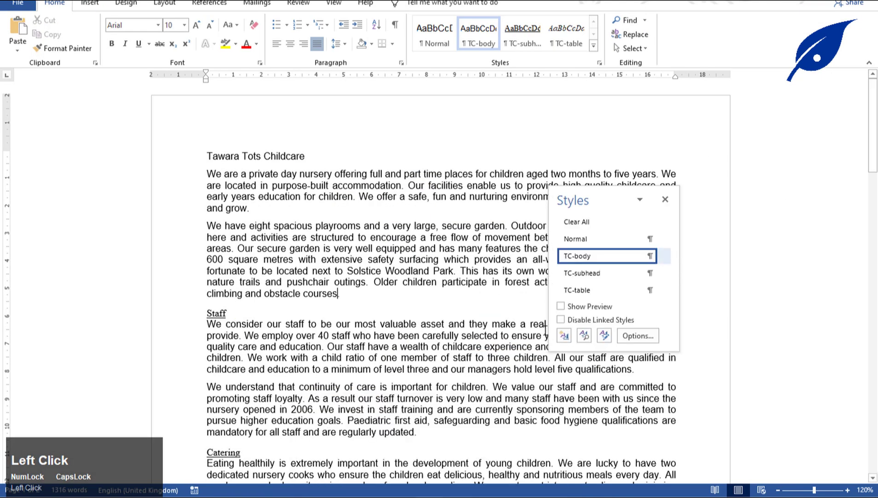
{"action": "left_click", "coordinate": [665, 199]}
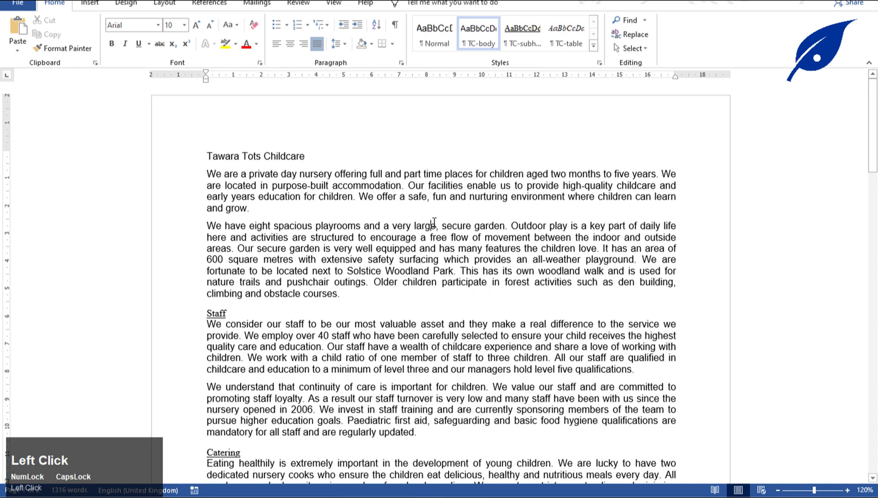
Save the document in WORK AREA as NURSERY with Save as type Word Document (*.docx).
{"action": "key", "text": "F12"}
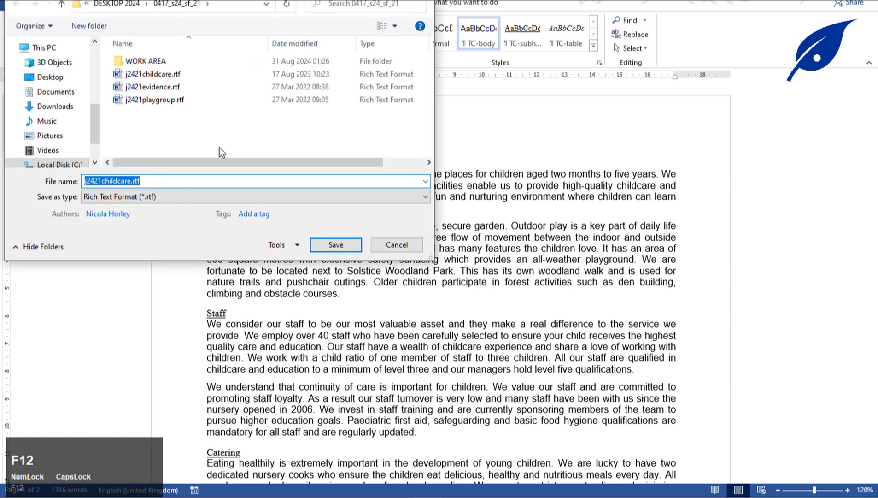
{"action": "double_click", "coordinate": [162, 61]}
{"action": "double_click", "coordinate": [139, 181]}
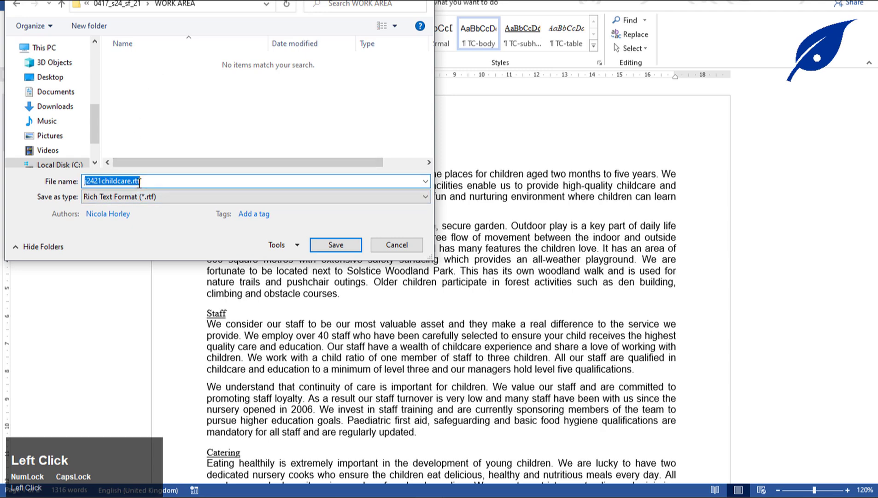
{"action": "type", "text": "NURS"}
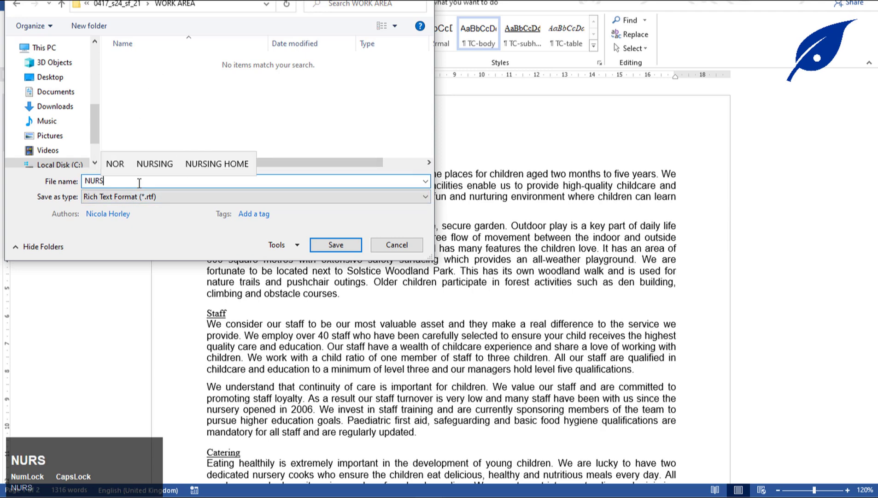
{"action": "type", "text": "ERY"}
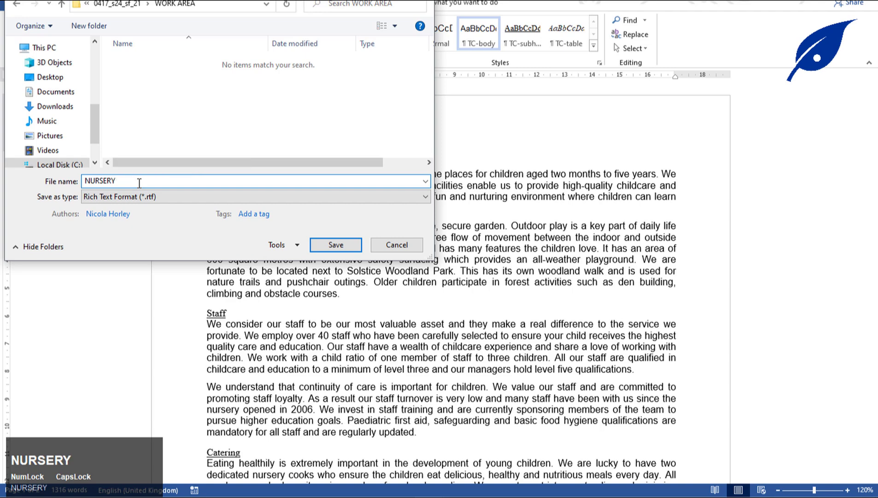
{"action": "left_click", "coordinate": [180, 196]}
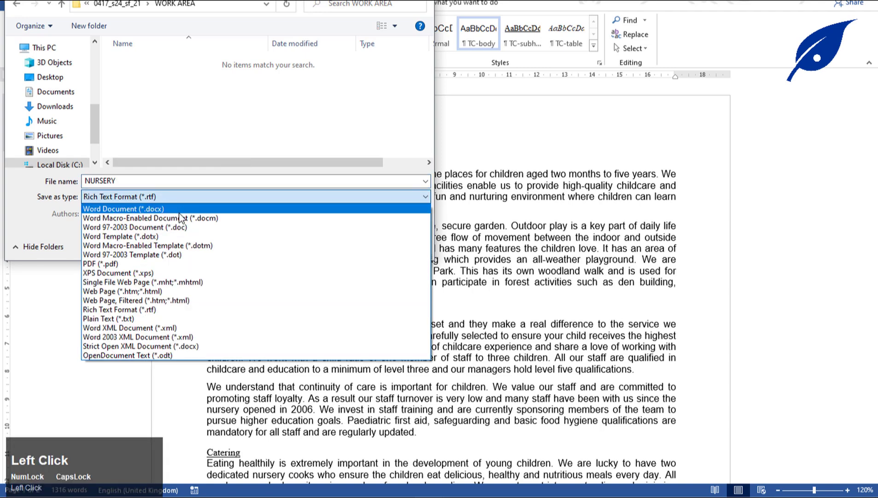
{"action": "left_click", "coordinate": [180, 210]}
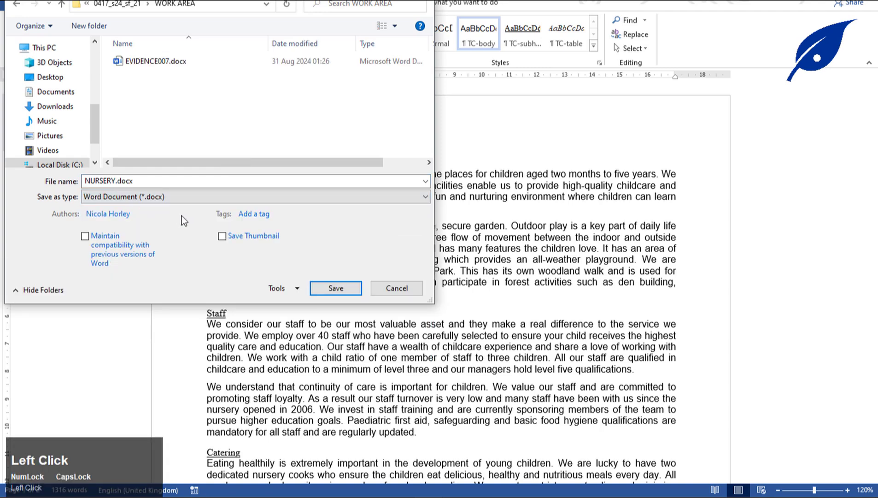
{"action": "left_click", "coordinate": [343, 288]}
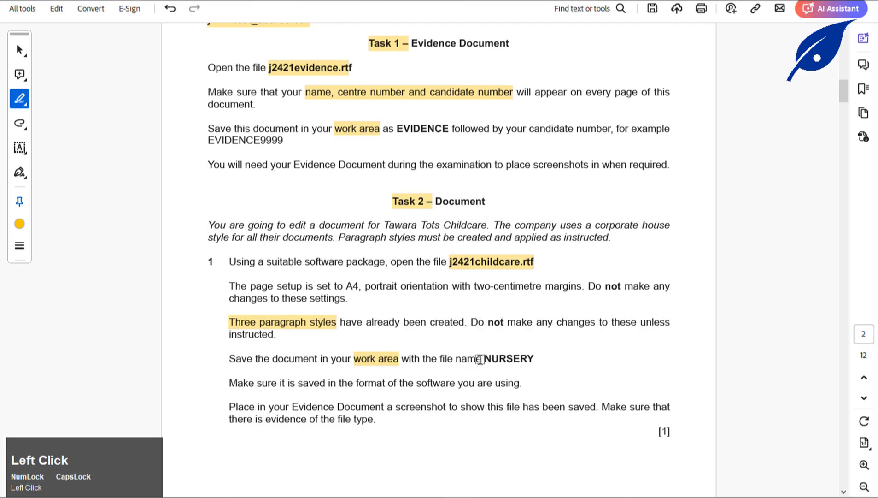
Highlight NURSERY in the exam instructions and return to the exam files folder.
{"action": "left_click_drag", "start_coordinate": [480, 359], "coordinate": [534, 359]}
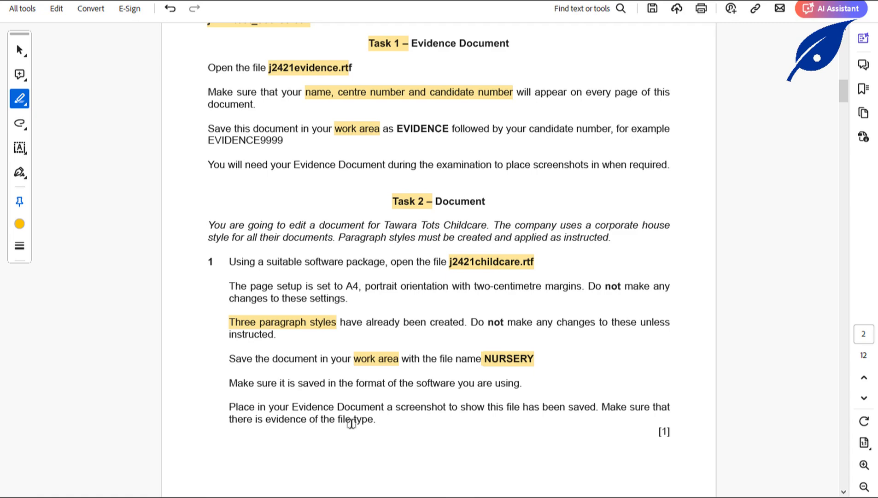
{"action": "left_click", "coordinate": [293, 467]}
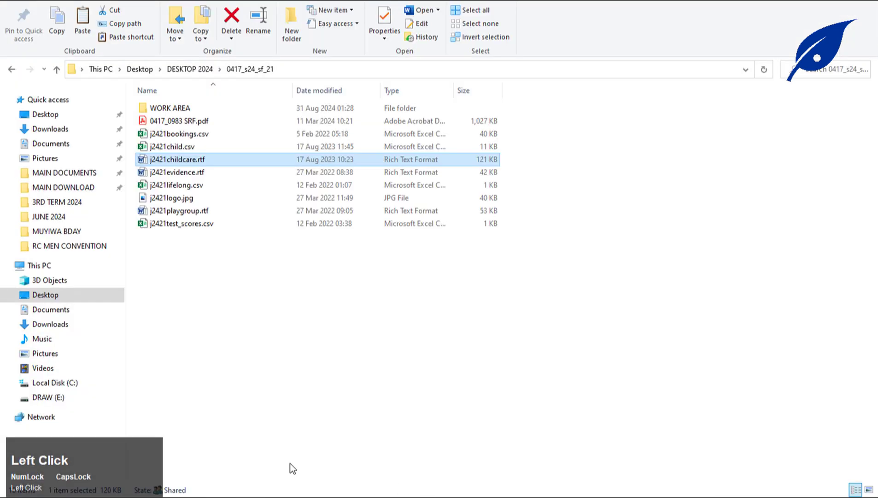
Open WORK AREA, then snip the NURSERY.docx file row with Snipping Tool and copy it.
{"action": "double_click", "coordinate": [170, 107]}
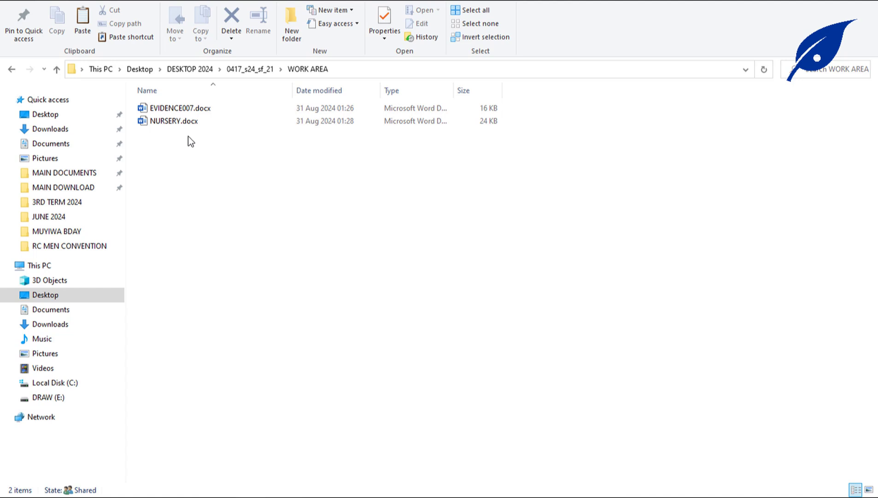
{"action": "key", "text": "super"}
{"action": "type", "text": "SNIP"}
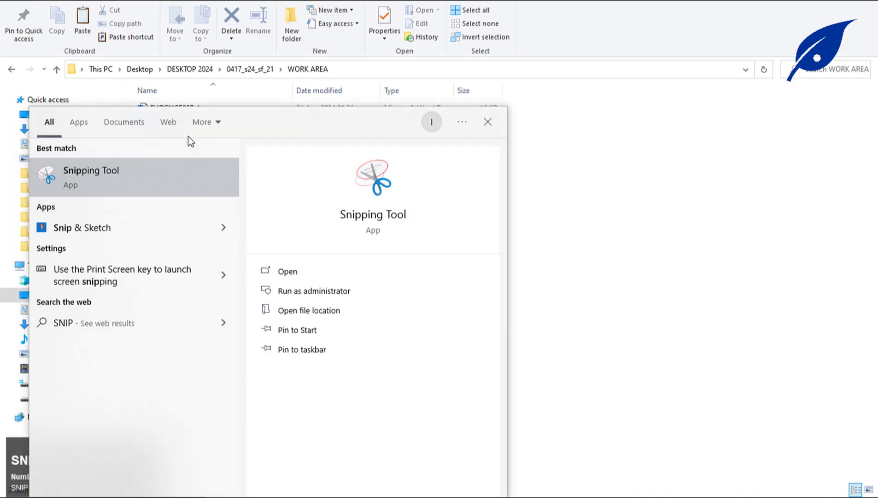
{"action": "left_click", "coordinate": [114, 188]}
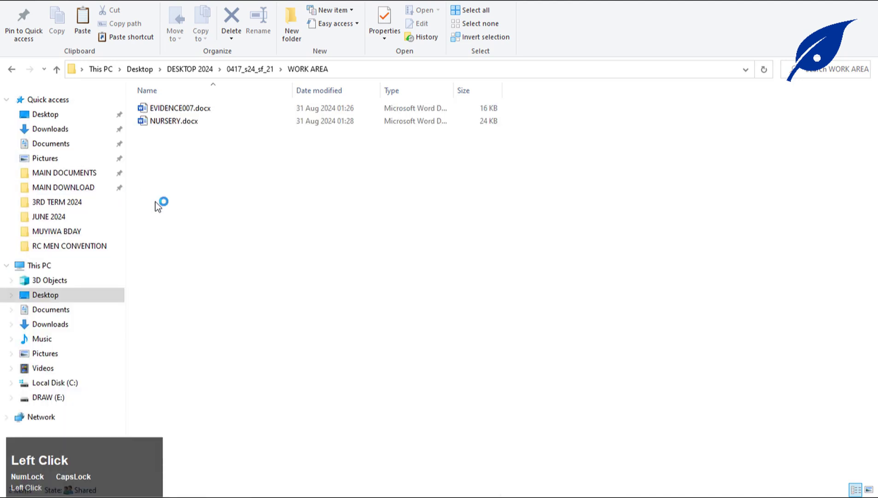
{"action": "left_click", "coordinate": [25, 85]}
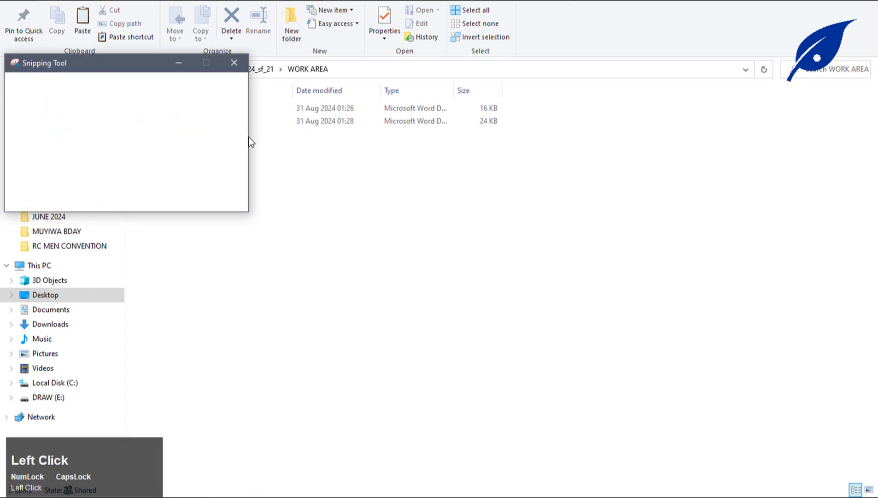
{"action": "left_click_drag", "start_coordinate": [521, 114], "coordinate": [132, 137]}
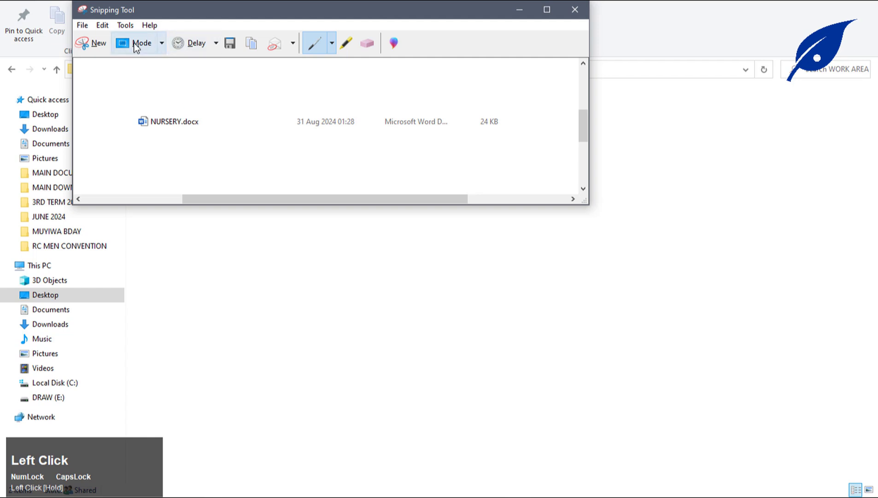
{"action": "left_click", "coordinate": [252, 44]}
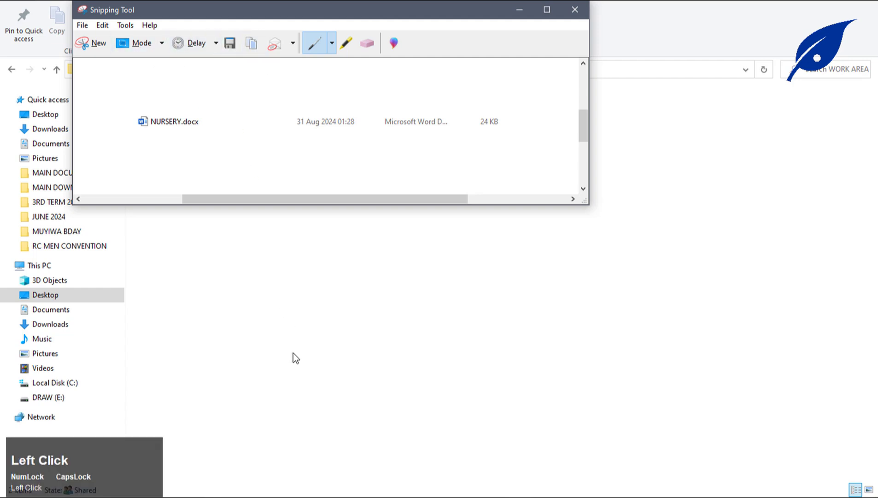
{"action": "left_click", "coordinate": [422, 492]}
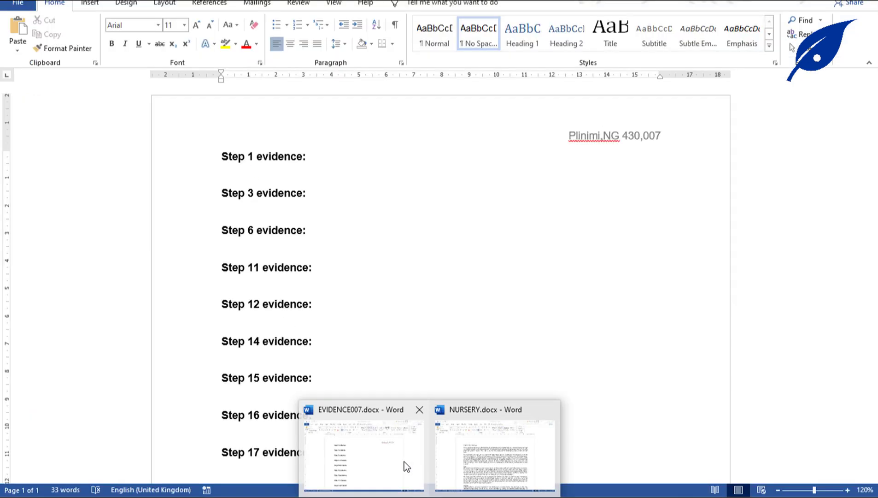
Paste the NURSERY.docx snip on a new line under Step 1 evidence in EVIDENCE007, then save.
{"action": "left_click", "coordinate": [404, 463]}
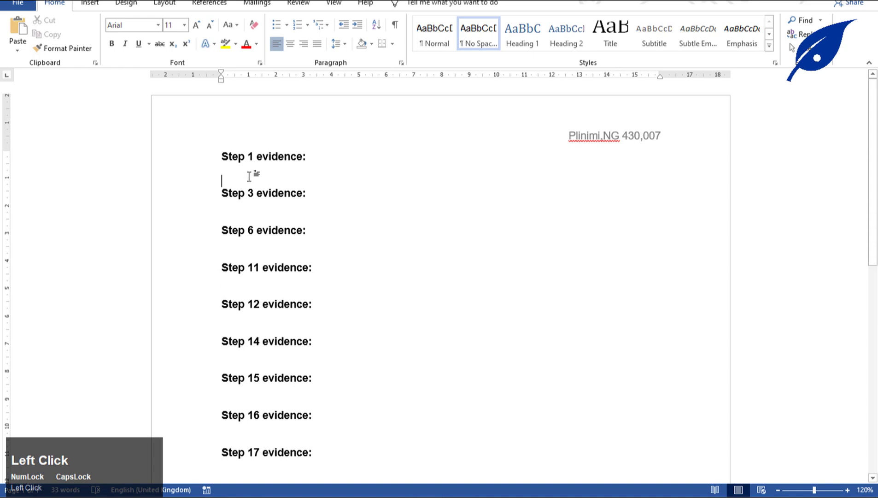
{"action": "key", "text": "Return"}
{"action": "key", "text": "Up"}
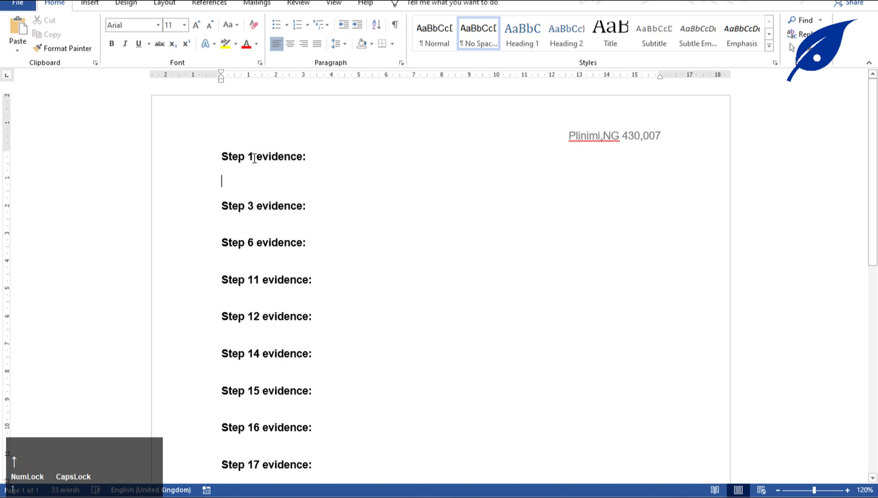
{"action": "key", "text": "ctrl+v"}
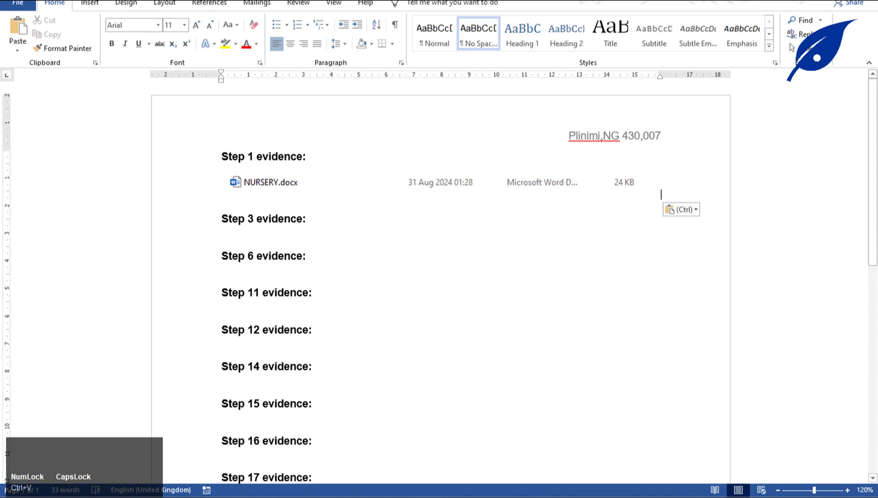
{"action": "left_click", "coordinate": [365, 243]}
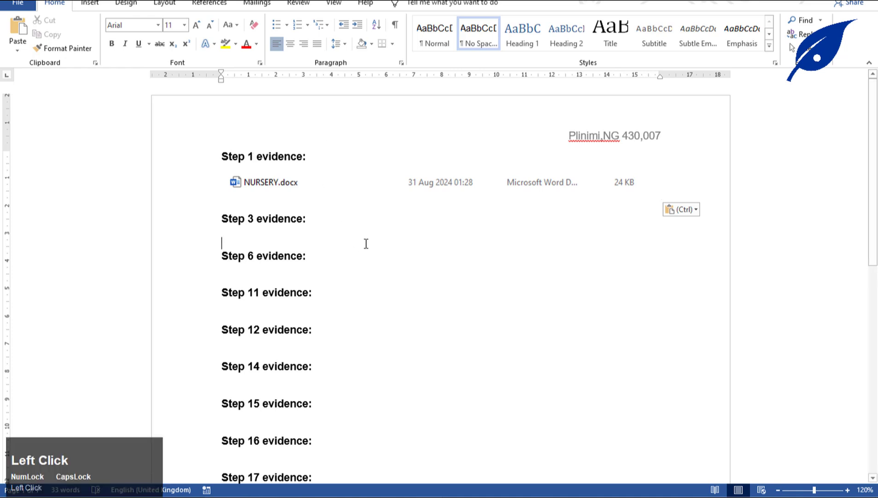
{"action": "key", "text": "ctrl+s"}
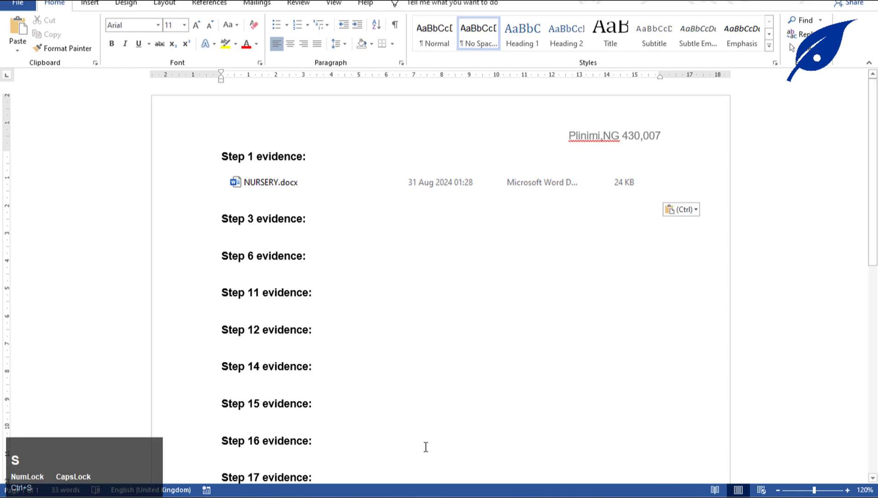
Scroll the exam paper to question 2 and copy the text 'Prospectus produced by:'.
{"action": "left_click", "coordinate": [366, 388]}
{"action": "scroll", "coordinate": [388, 386], "scroll_direction": "down", "scroll_amount": 3}
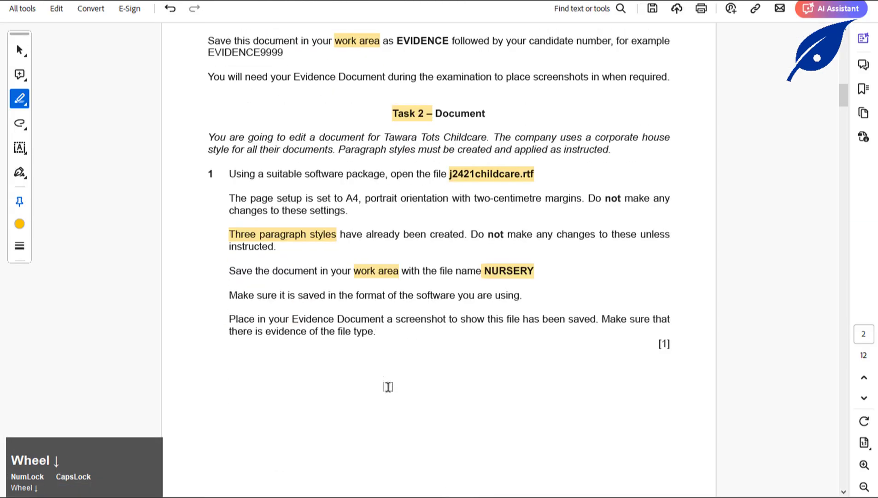
{"action": "scroll", "coordinate": [388, 386], "scroll_direction": "down", "scroll_amount": 1}
{"action": "scroll", "coordinate": [383, 298], "scroll_direction": "down", "scroll_amount": 12}
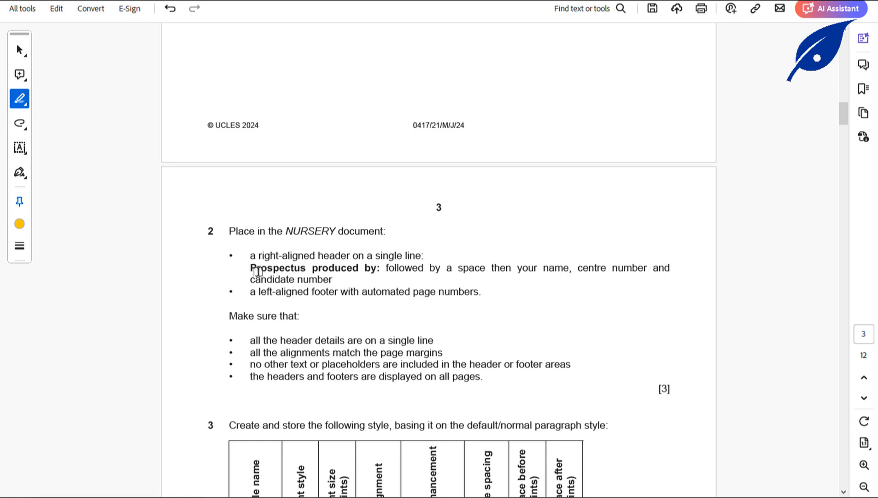
{"action": "left_click", "coordinate": [20, 49]}
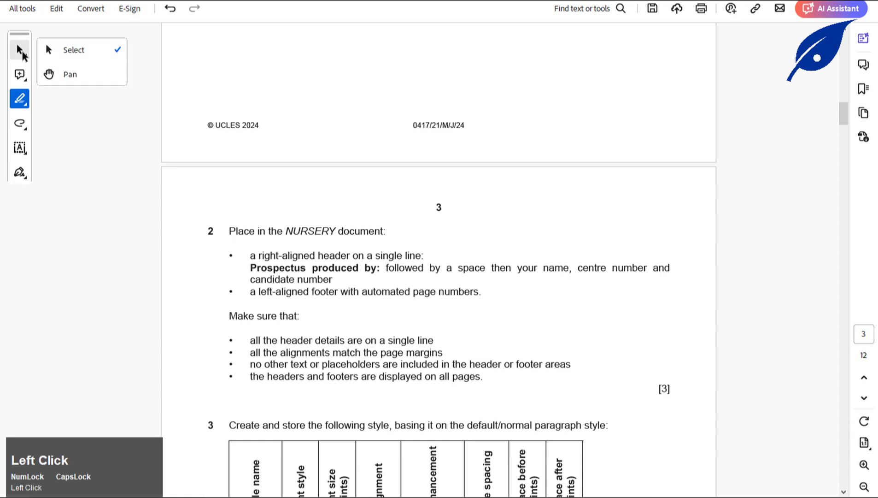
{"action": "left_click_drag", "start_coordinate": [250, 268], "coordinate": [381, 269]}
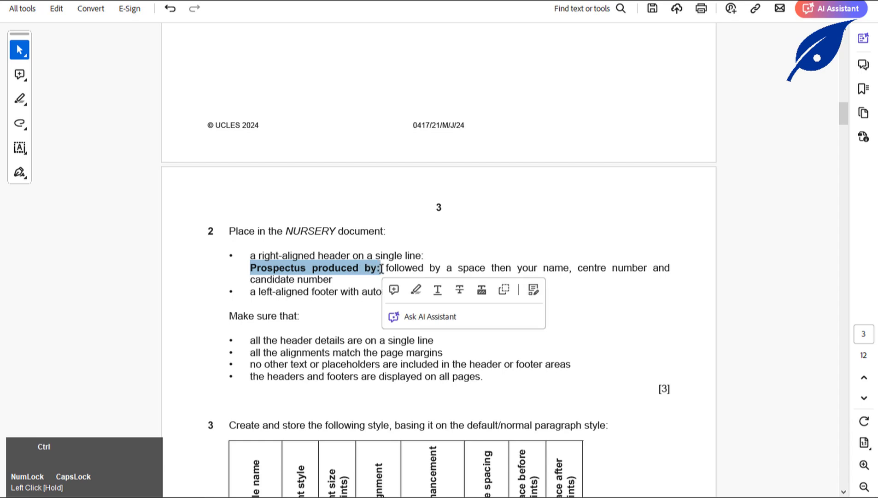
{"action": "key", "text": "ctrl+c"}
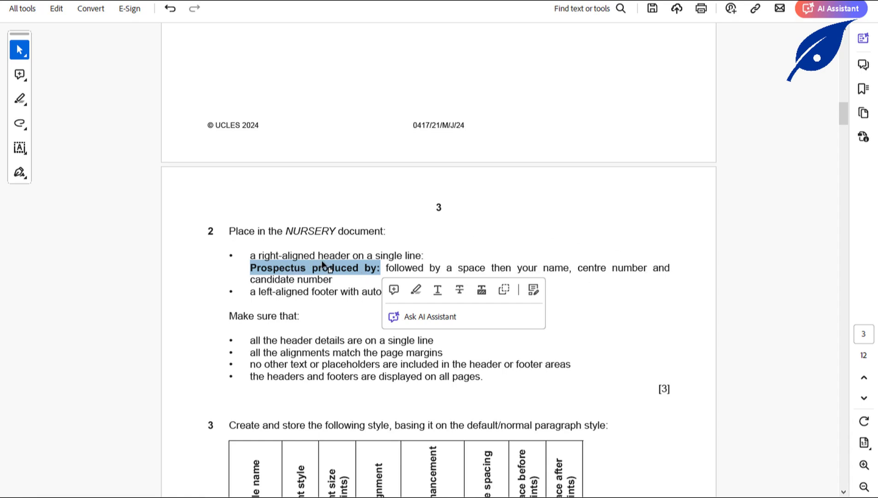
{"action": "left_click", "coordinate": [428, 495]}
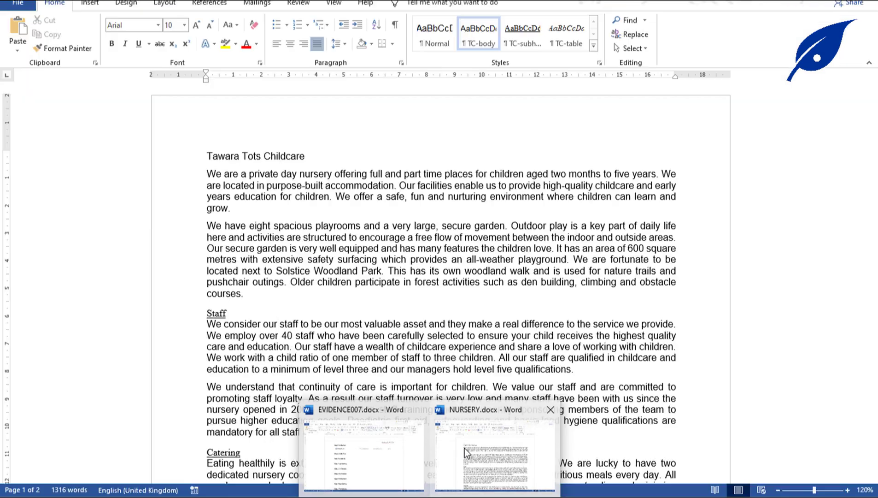
Insert a Blank (Three Columns) header and paste 'Prospectus produced by:' into its right placeholder.
{"action": "left_click", "coordinate": [465, 448]}
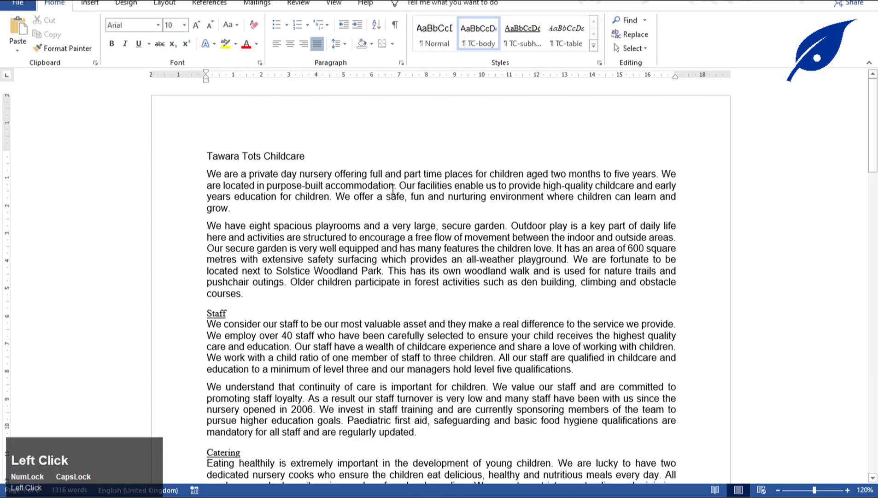
{"action": "double_click", "coordinate": [306, 129]}
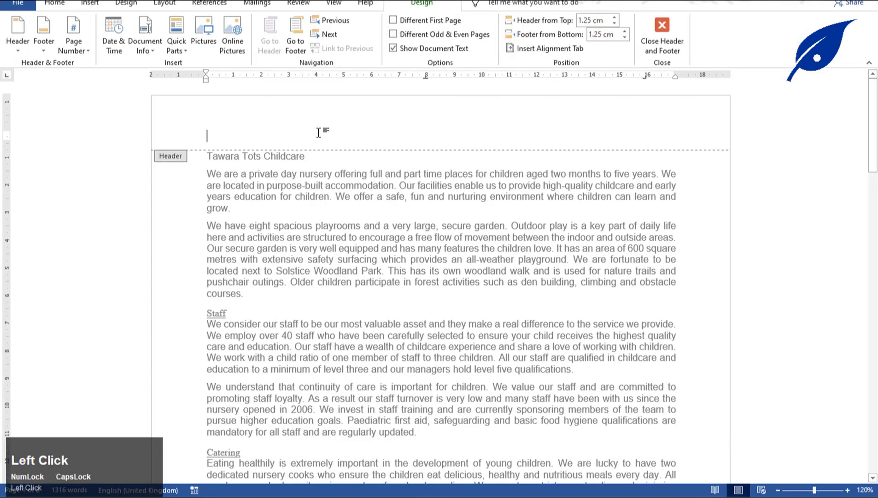
{"action": "left_click", "coordinate": [18, 39]}
{"action": "left_click", "coordinate": [140, 179]}
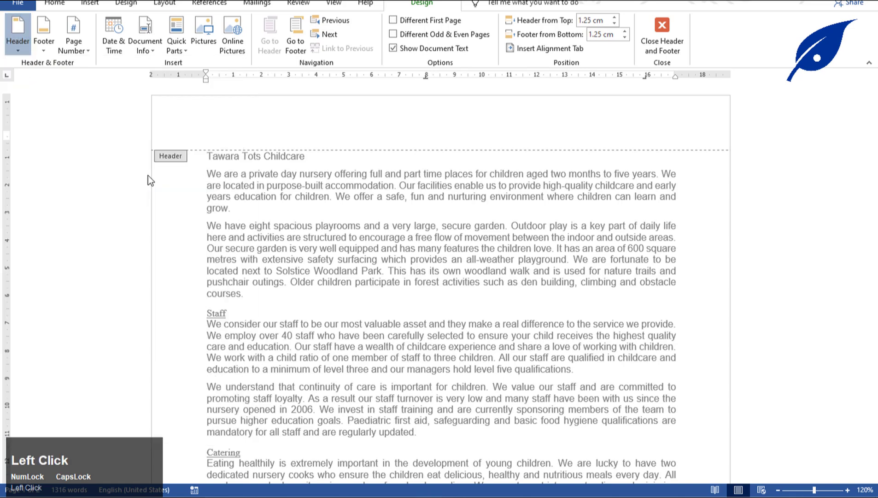
{"action": "left_click", "coordinate": [662, 143]}
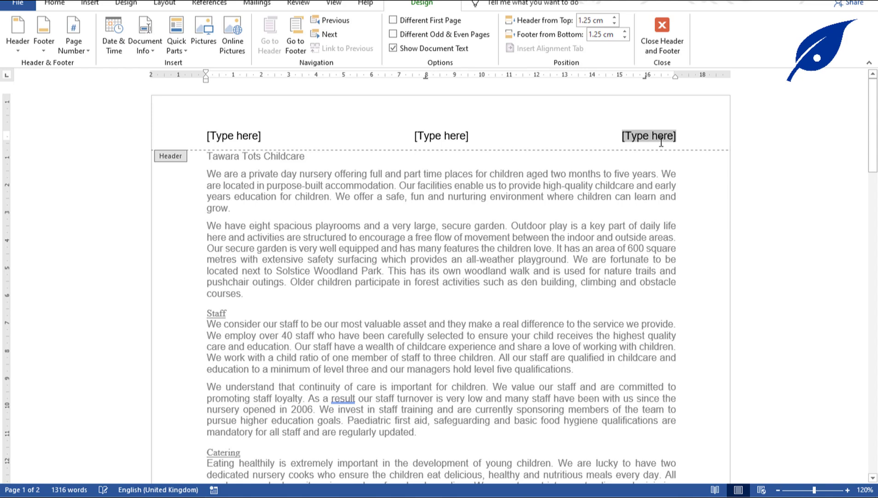
{"action": "key", "text": "ctrl+v"}
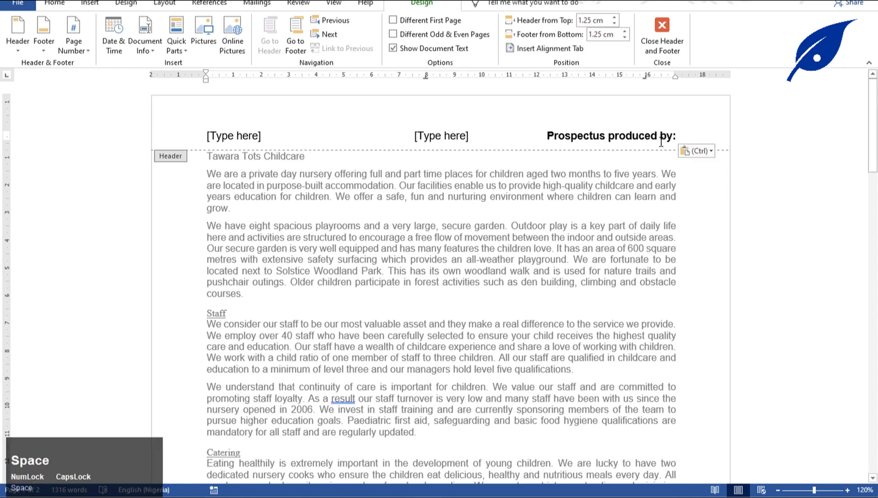
After the phrase, type the candidate's name, centre number and candidate number.
{"action": "left_click", "coordinate": [611, 495]}
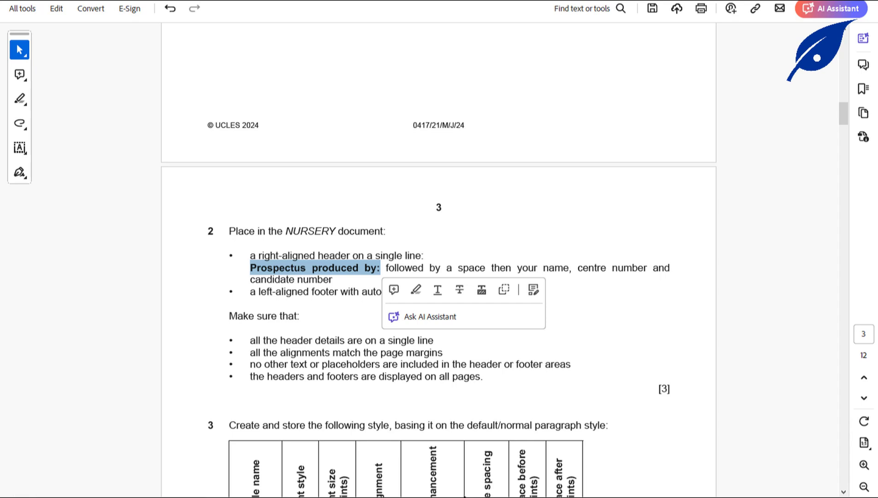
{"action": "left_click", "coordinate": [590, 495]}
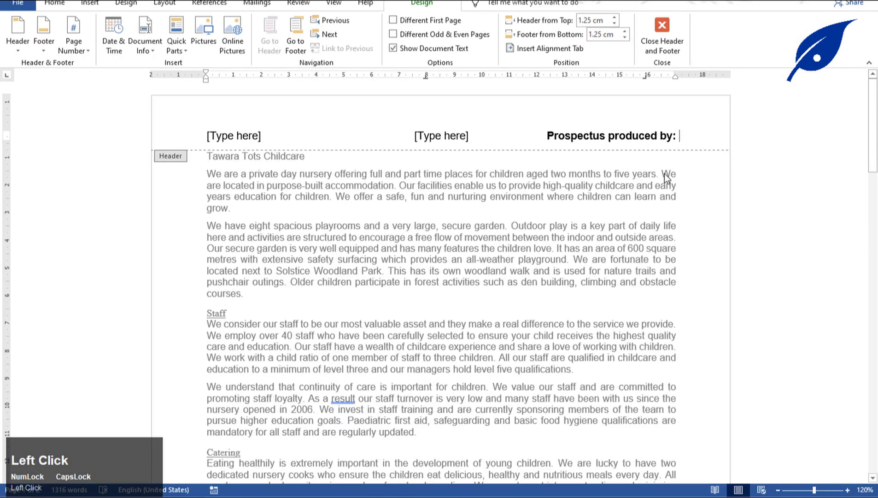
{"action": "type", "text": "pL"}
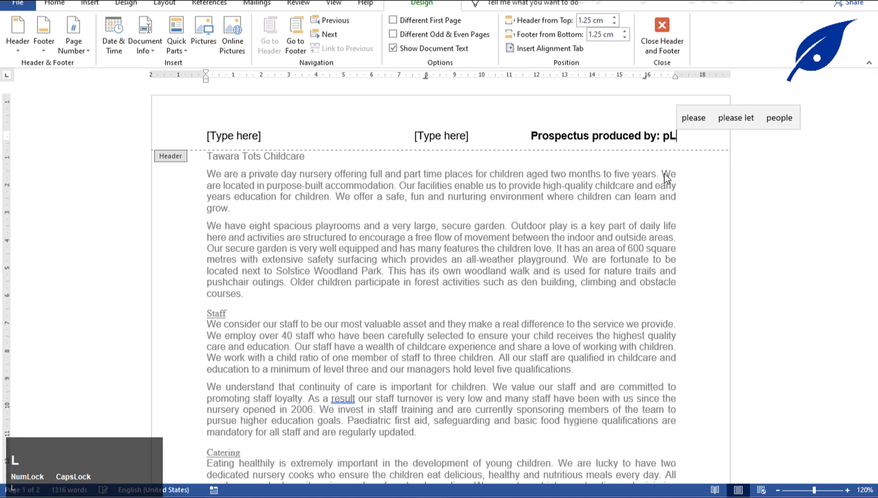
{"action": "key", "text": "BackSpace"}
{"action": "key", "text": "BackSpace"}
{"action": "key", "text": "Caps_Lock"}
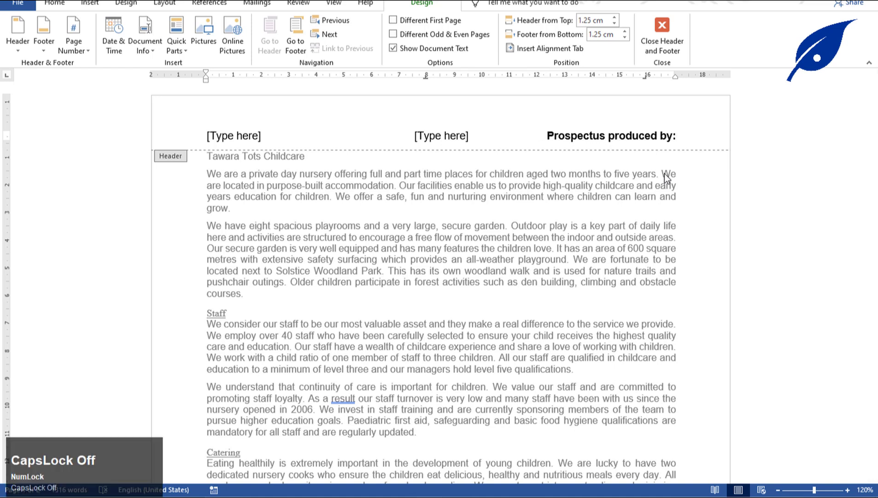
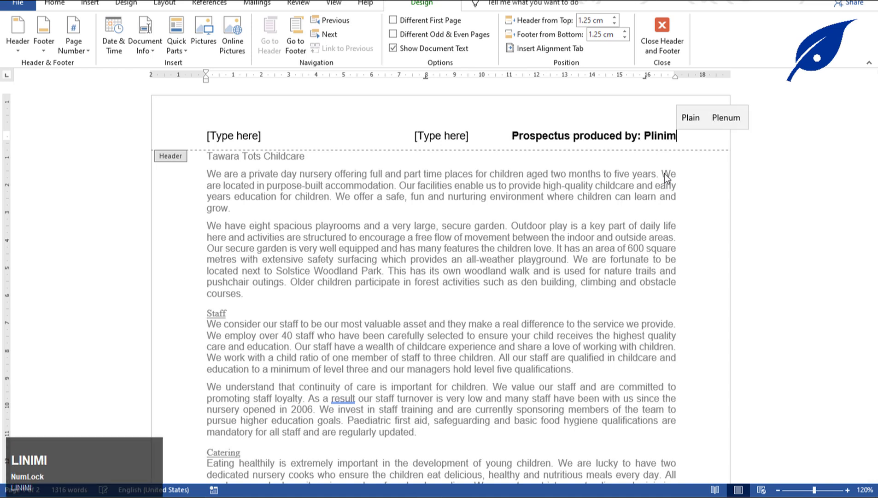
{"action": "key", "text": "Caps_Lock"}
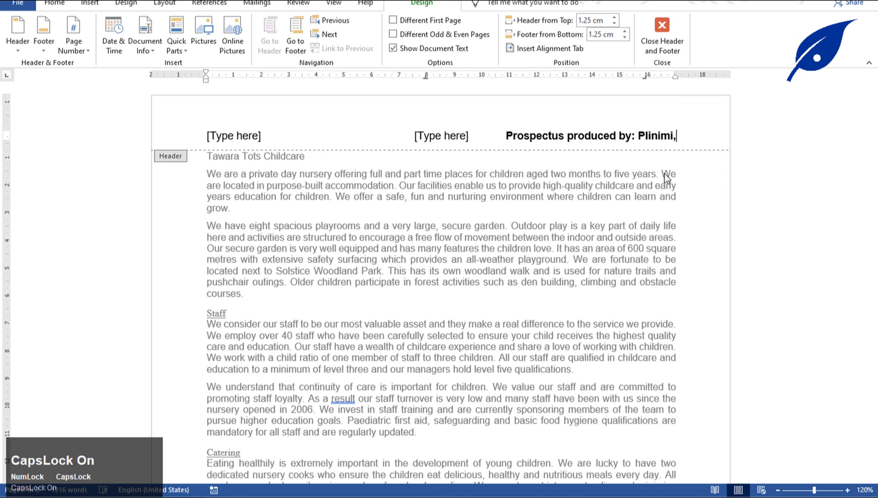
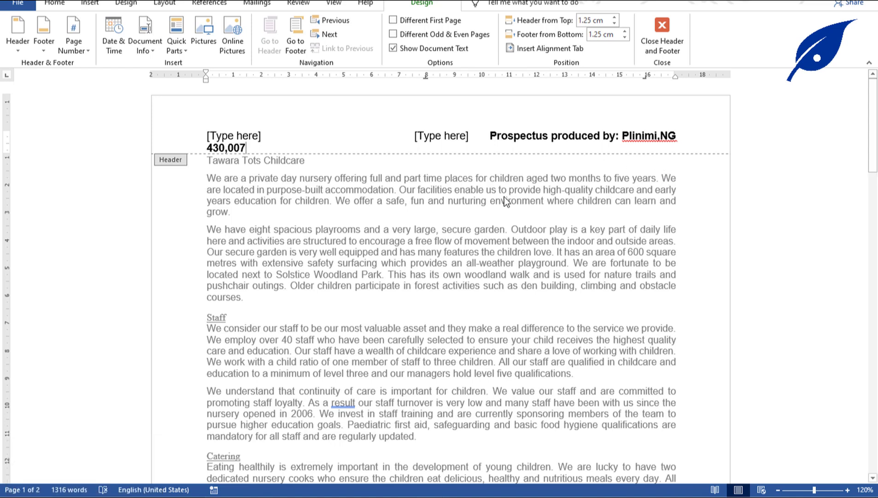
Delete the unused centre and left header placeholders.
{"action": "left_click", "coordinate": [441, 136]}
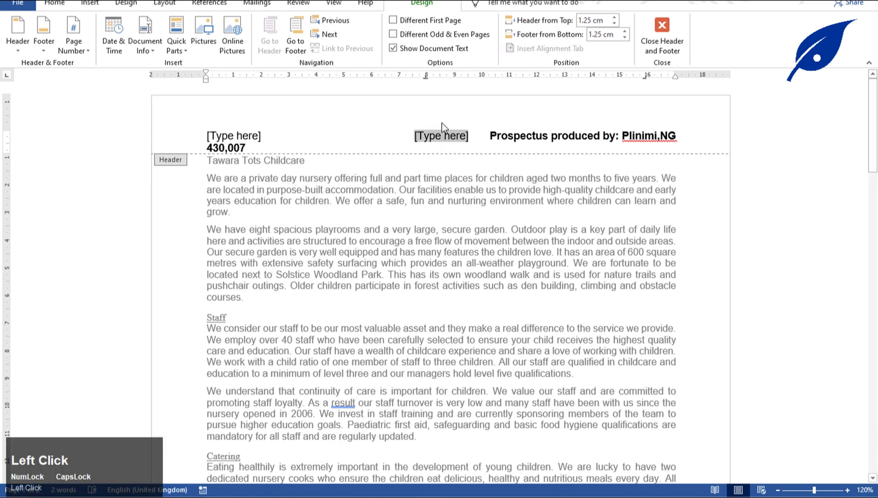
{"action": "key", "text": "Delete"}
{"action": "left_click", "coordinate": [248, 134]}
{"action": "key", "text": "Delete"}
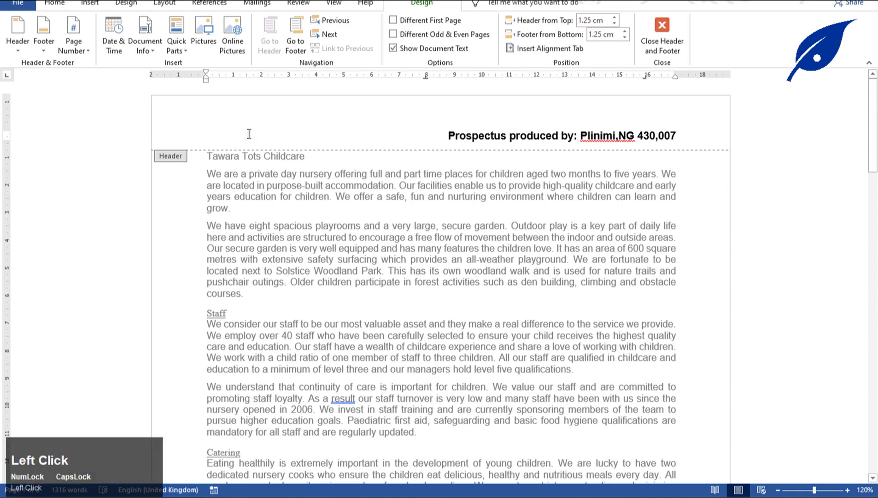
Clear the highlight on the copied phrase in the exam paper.
{"action": "left_click", "coordinate": [441, 488]}
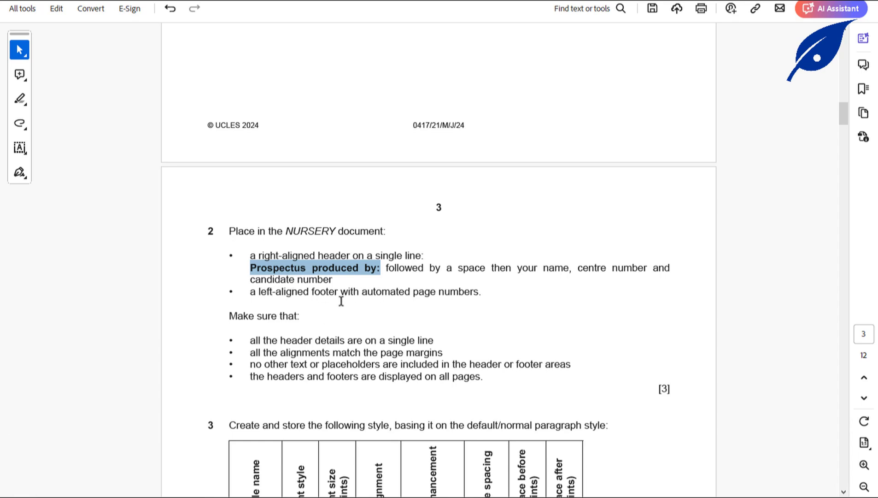
{"action": "left_click", "coordinate": [313, 297]}
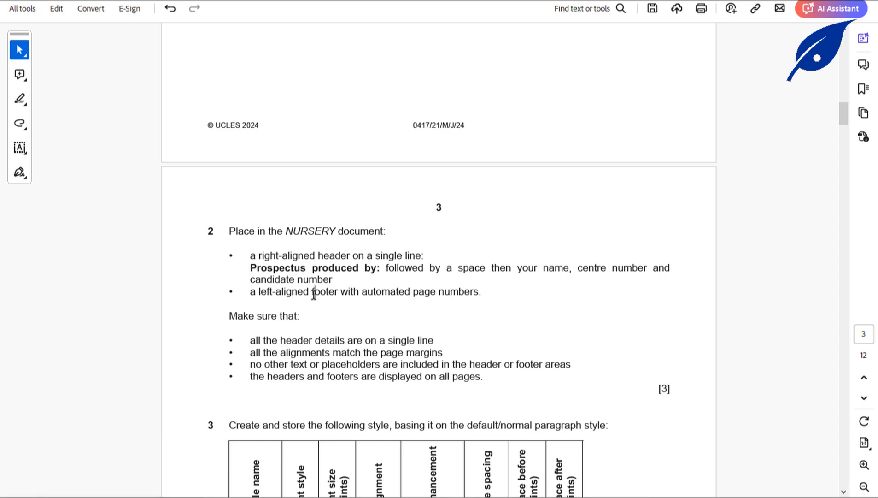
{"action": "left_click", "coordinate": [313, 293]}
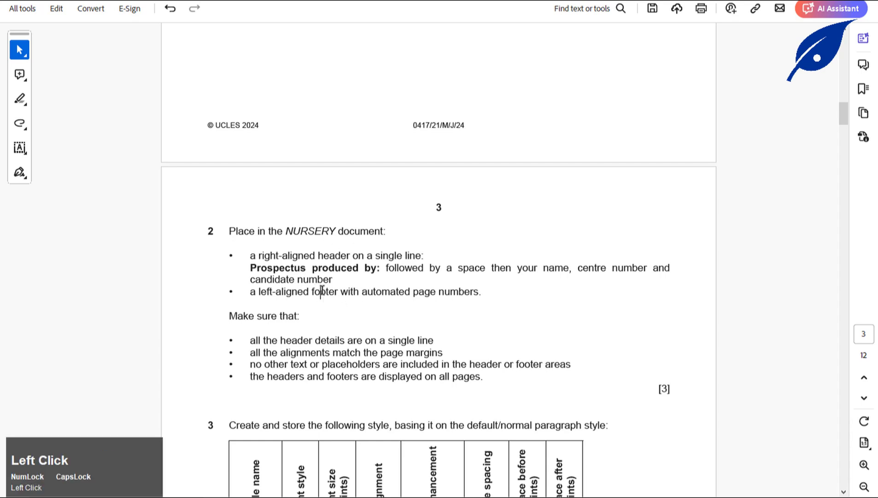
{"action": "left_click", "coordinate": [449, 458]}
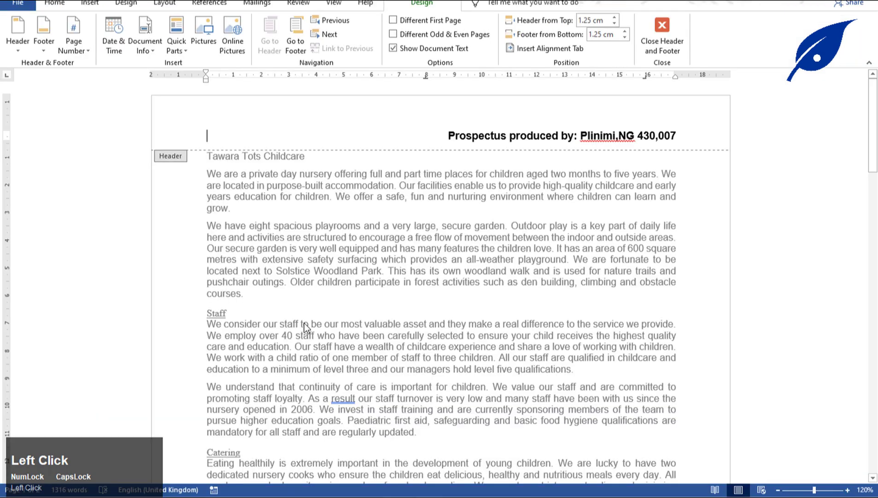
Add a plain left-aligned page number at the bottom of the page in NURSERY's footer.
{"action": "scroll", "coordinate": [328, 258], "scroll_direction": "down", "scroll_amount": 15}
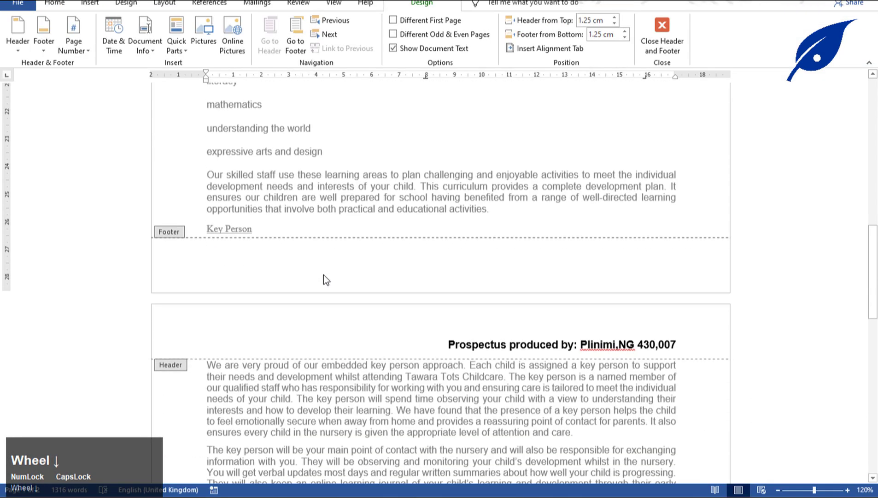
{"action": "left_click", "coordinate": [293, 253]}
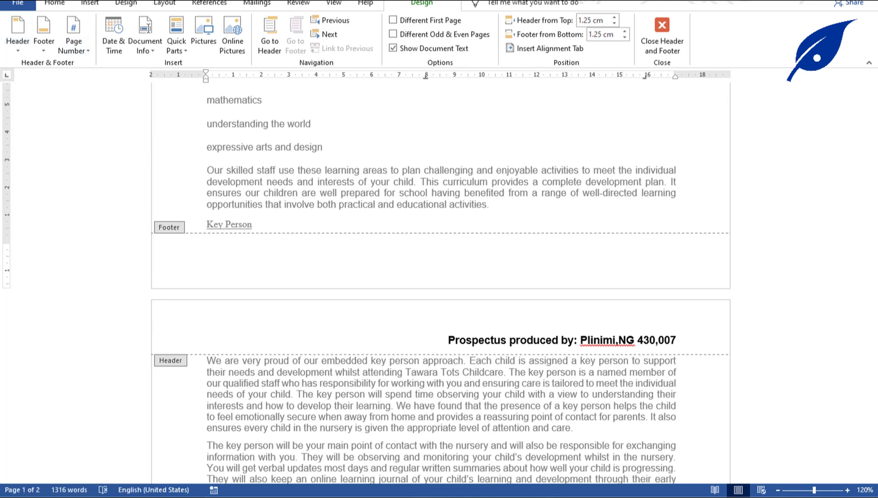
{"action": "left_click", "coordinate": [320, 292]}
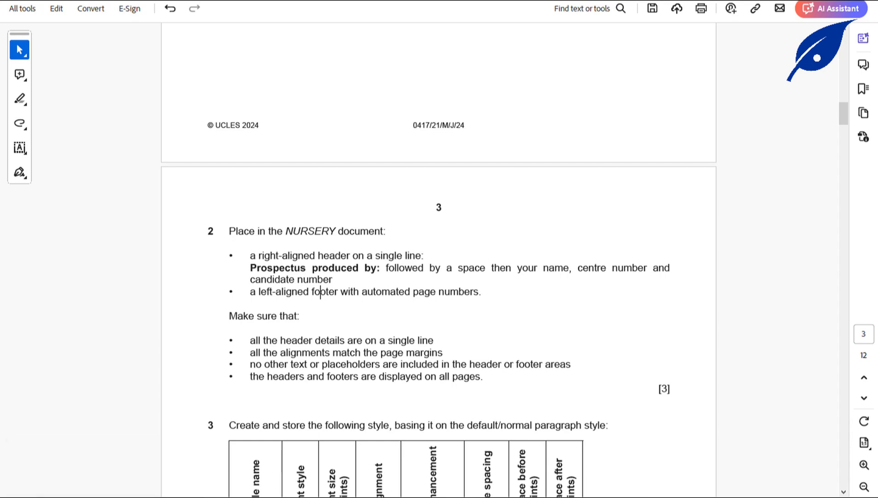
{"action": "left_click", "coordinate": [306, 209]}
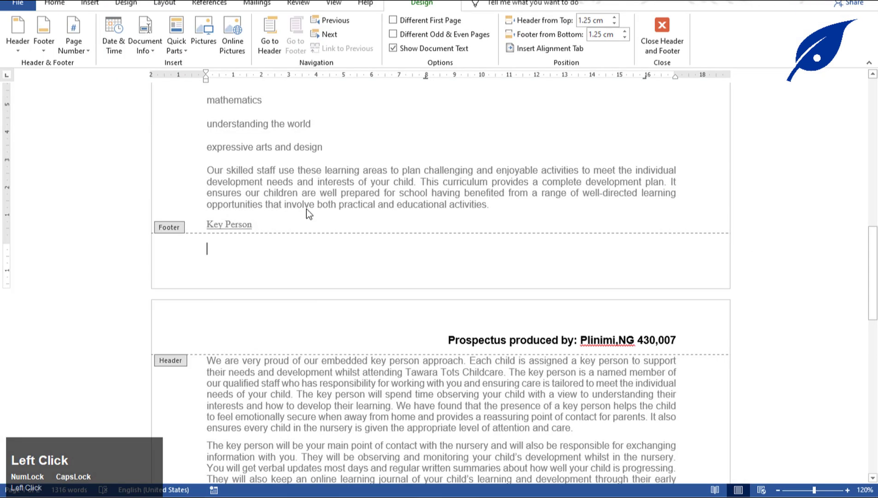
{"action": "left_click", "coordinate": [71, 51]}
{"action": "left_click", "coordinate": [71, 52]}
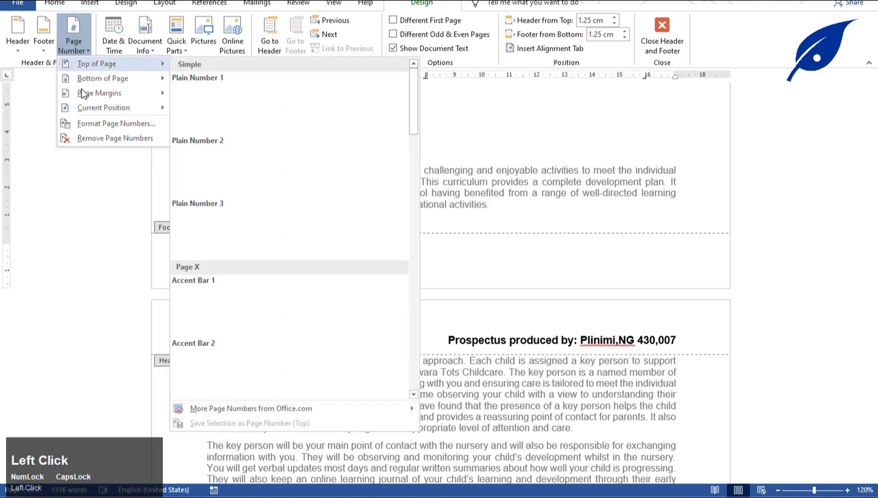
{"action": "mouse_move", "coordinate": [137, 78]}
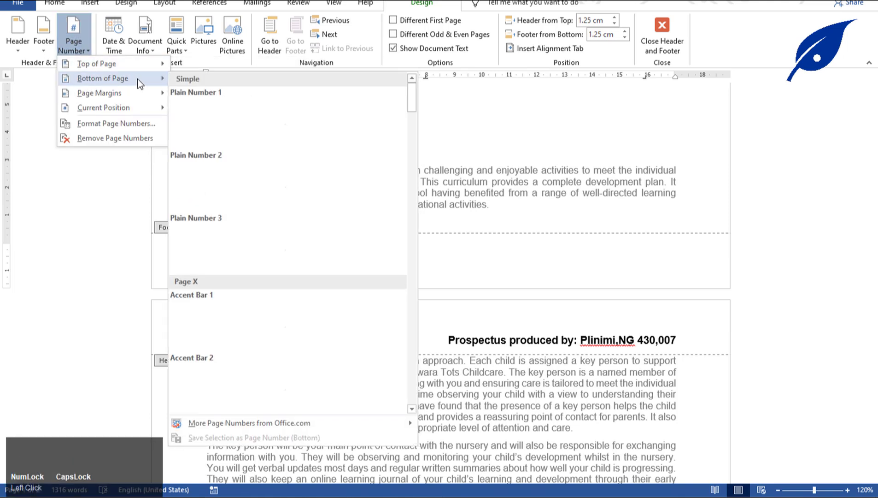
{"action": "left_click", "coordinate": [212, 135]}
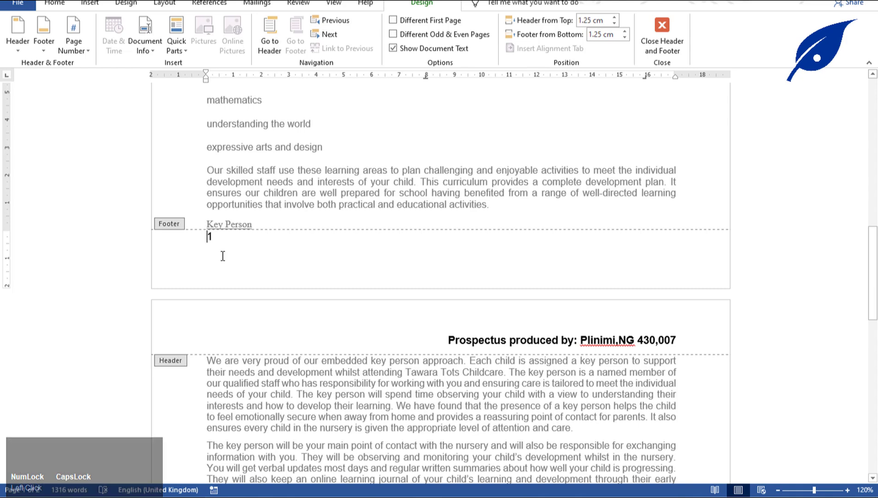
Recheck the exam paper, then leave the footer for the document body.
{"action": "left_click", "coordinate": [445, 396]}
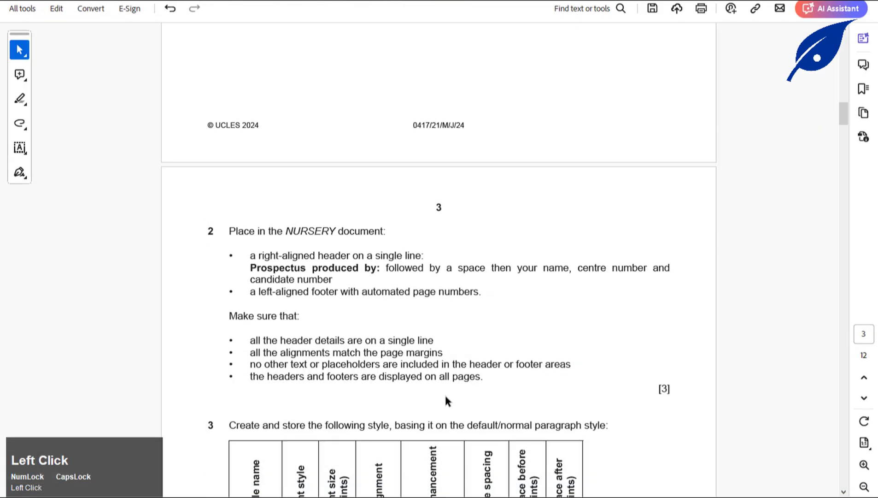
{"action": "left_click", "coordinate": [473, 454]}
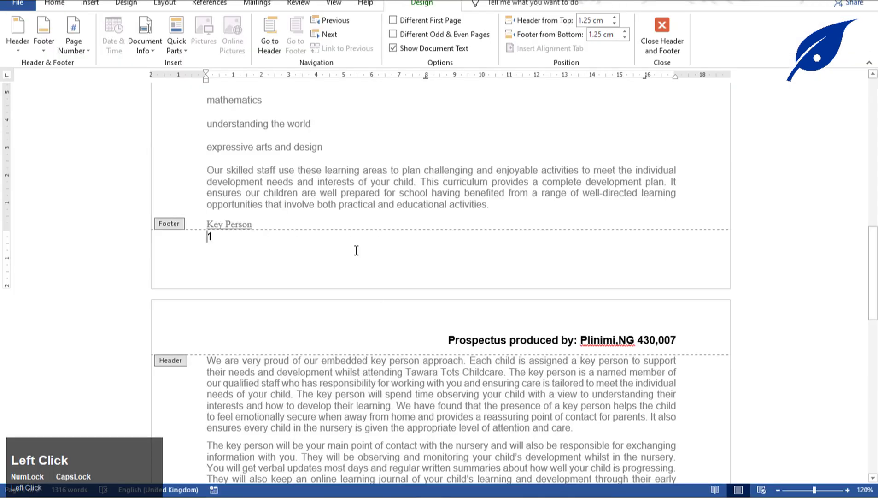
{"action": "triple_click", "coordinate": [355, 173]}
{"action": "left_click", "coordinate": [354, 173]}
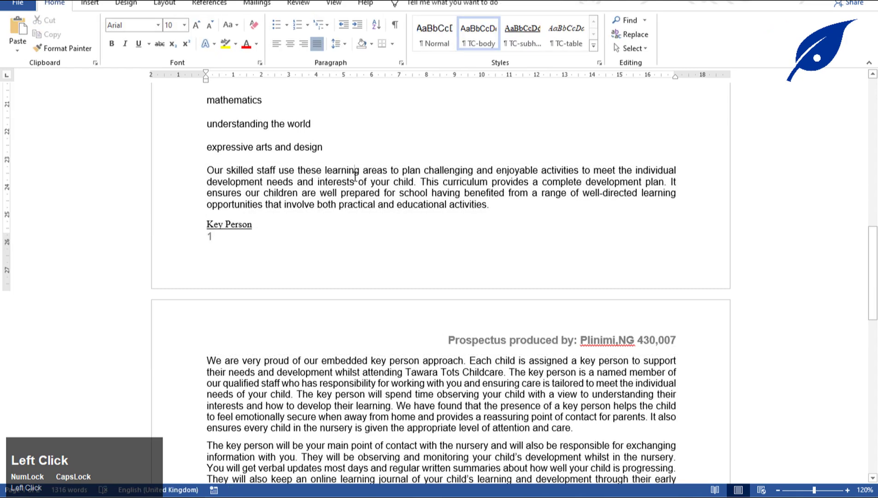
{"action": "key", "text": "alt+Tab"}
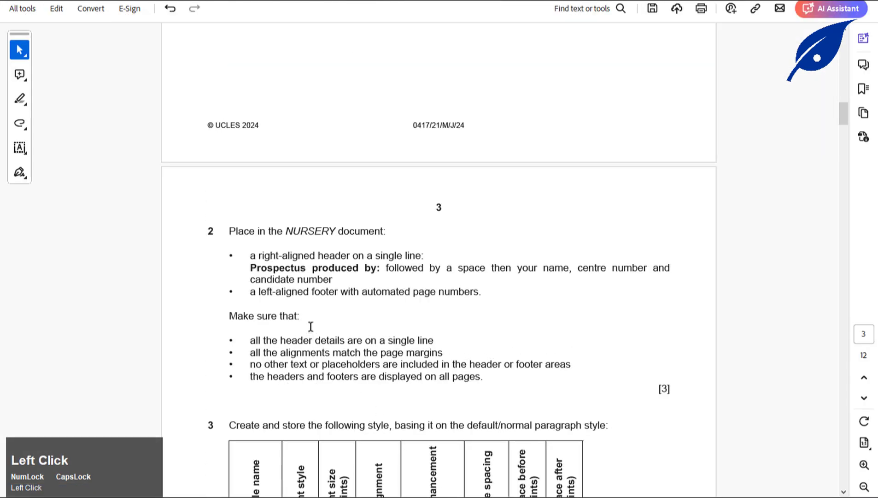
{"action": "scroll", "coordinate": [310, 326], "scroll_direction": "down", "scroll_amount": 2}
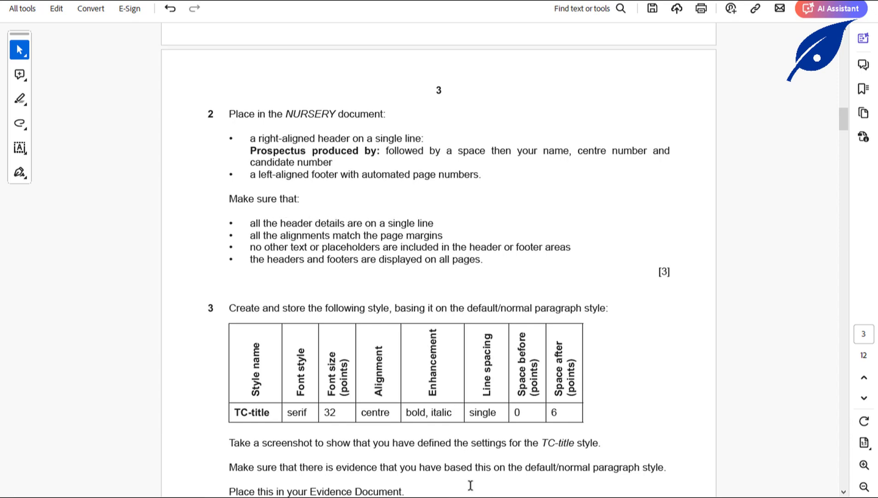
{"action": "left_click", "coordinate": [432, 495]}
{"action": "left_click", "coordinate": [490, 470]}
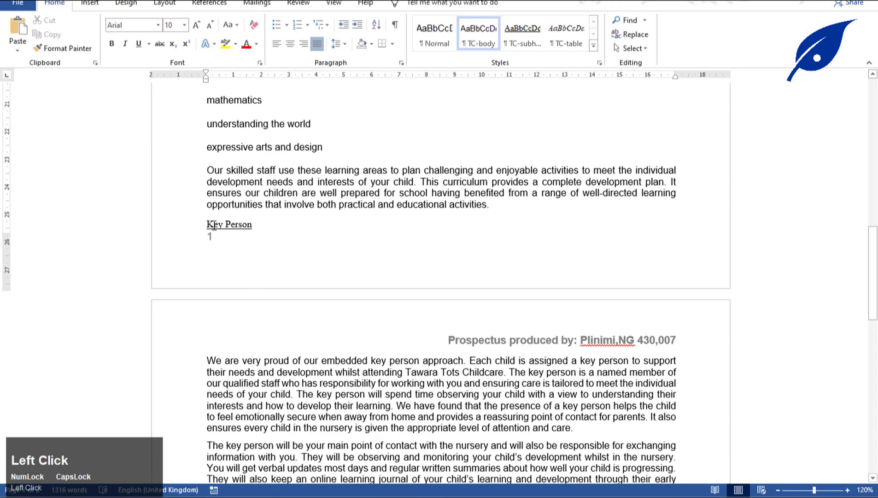
{"action": "scroll", "coordinate": [213, 225], "scroll_direction": "up", "scroll_amount": 15}
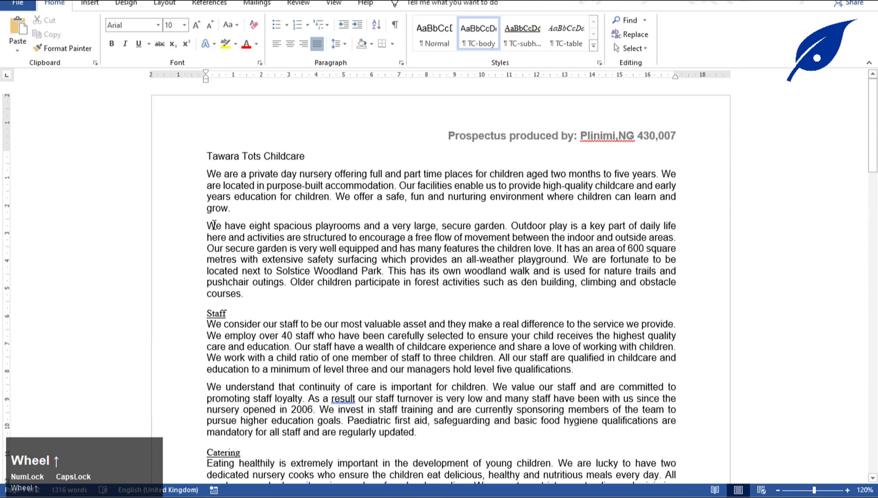
{"action": "scroll", "coordinate": [213, 225], "scroll_direction": "down", "scroll_amount": 20}
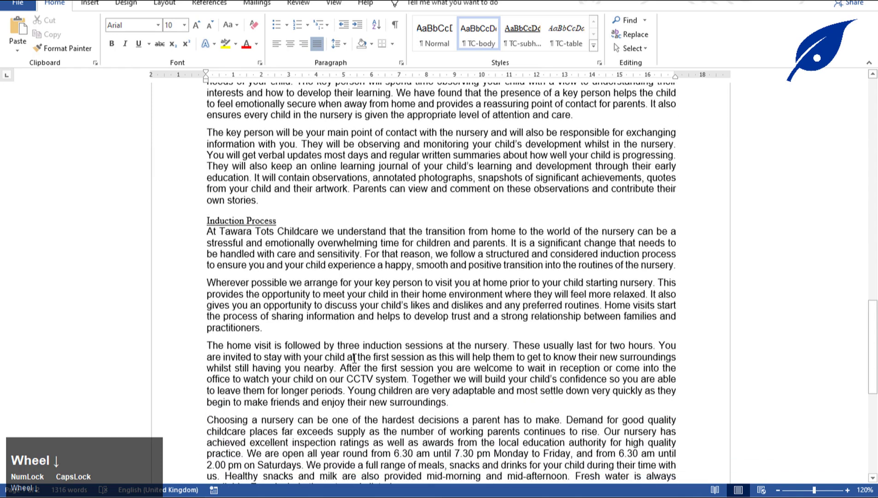
{"action": "left_click", "coordinate": [405, 496]}
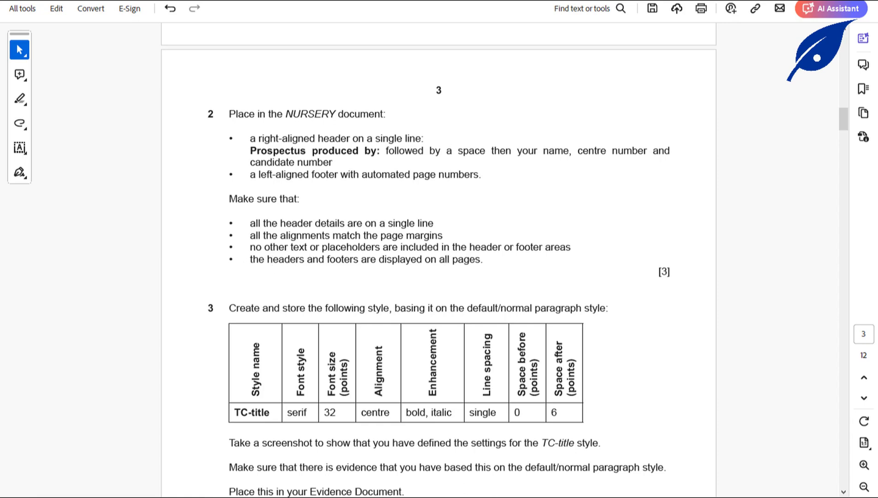
{"action": "left_click", "coordinate": [432, 496]}
{"action": "left_click", "coordinate": [490, 454]}
{"action": "scroll", "coordinate": [388, 361], "scroll_direction": "up", "scroll_amount": 5}
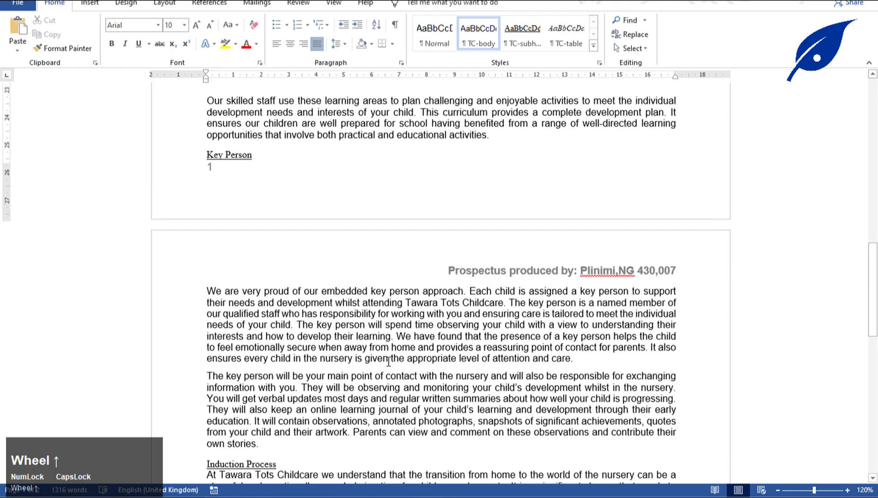
{"action": "scroll", "coordinate": [388, 361], "scroll_direction": "up", "scroll_amount": 2}
{"action": "scroll", "coordinate": [382, 361], "scroll_direction": "down", "scroll_amount": 10}
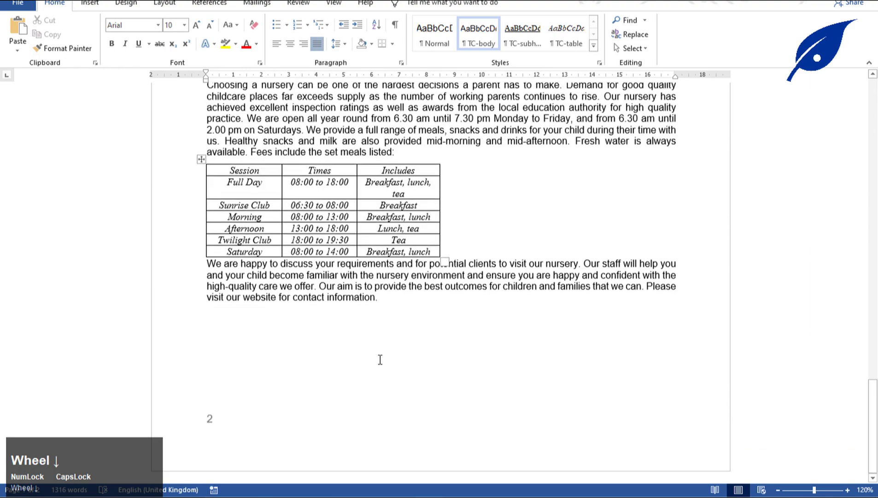
Scroll to question 3's style table and copy the style name TC-title.
{"action": "left_click", "coordinate": [406, 496]}
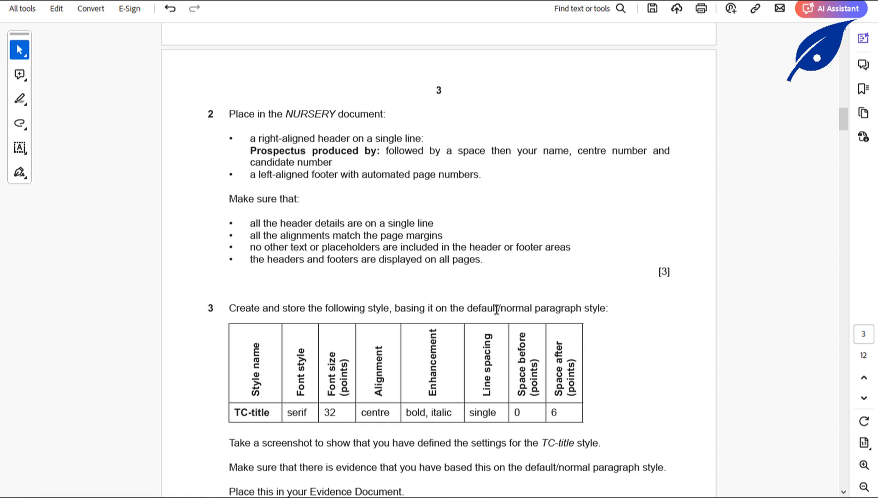
{"action": "scroll", "coordinate": [359, 341], "scroll_direction": "down", "scroll_amount": 4}
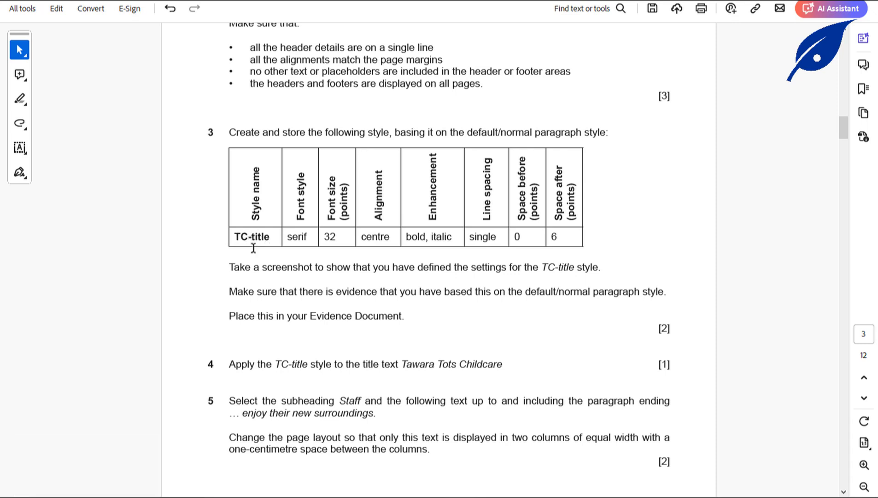
{"action": "left_click_drag", "start_coordinate": [234, 237], "coordinate": [274, 239]}
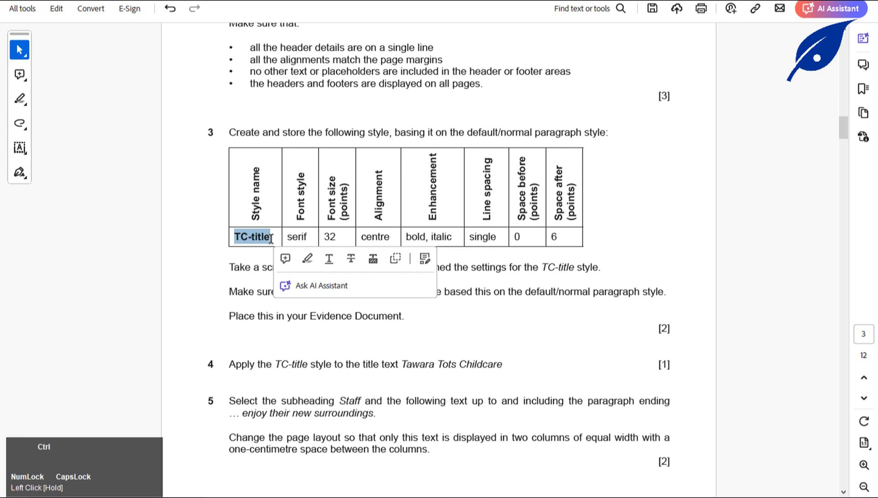
{"action": "key", "text": "ctrl+c"}
{"action": "left_click", "coordinate": [289, 325]}
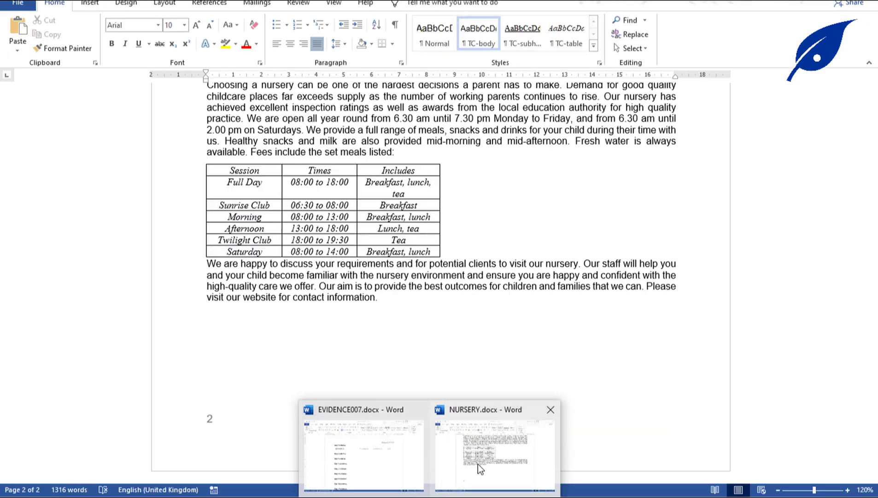
Apply the Normal style to the allergies paragraph in NURSERY.
{"action": "left_click", "coordinate": [477, 464]}
{"action": "scroll", "coordinate": [265, 235], "scroll_direction": "up", "scroll_amount": 1}
{"action": "scroll", "coordinate": [264, 235], "scroll_direction": "up", "scroll_amount": 20}
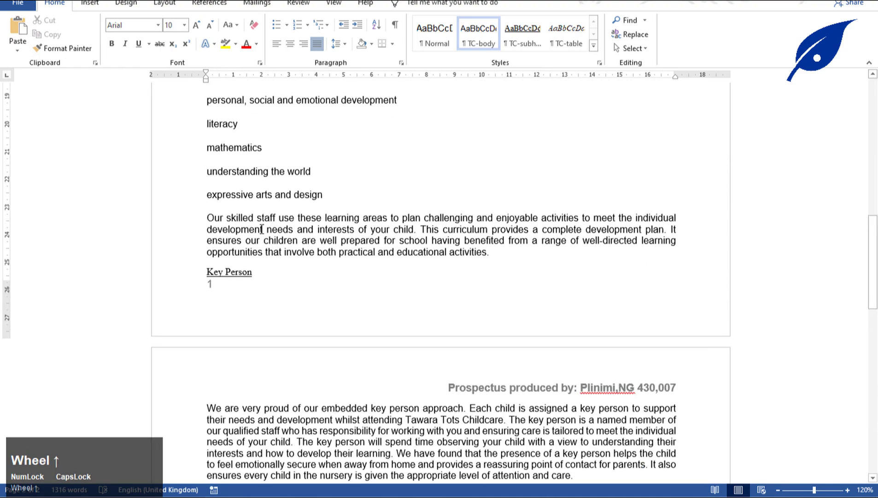
{"action": "left_click", "coordinate": [295, 167]}
{"action": "left_click", "coordinate": [432, 35]}
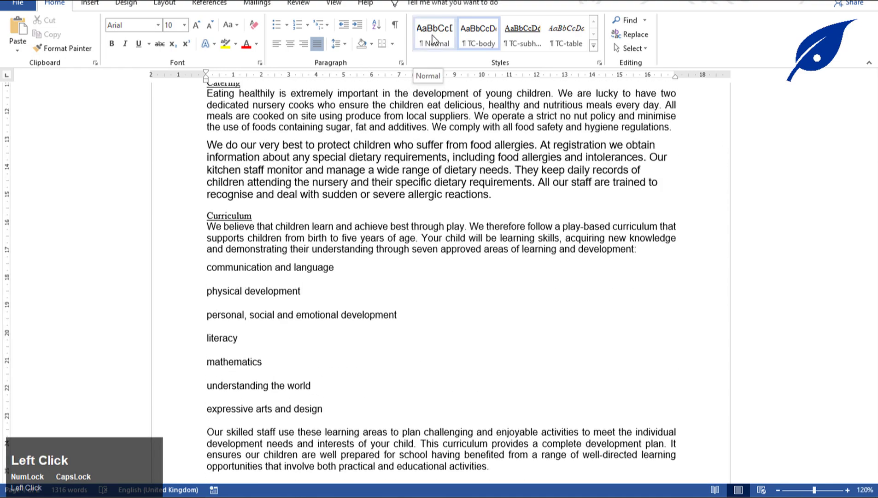
{"action": "left_click", "coordinate": [432, 35]}
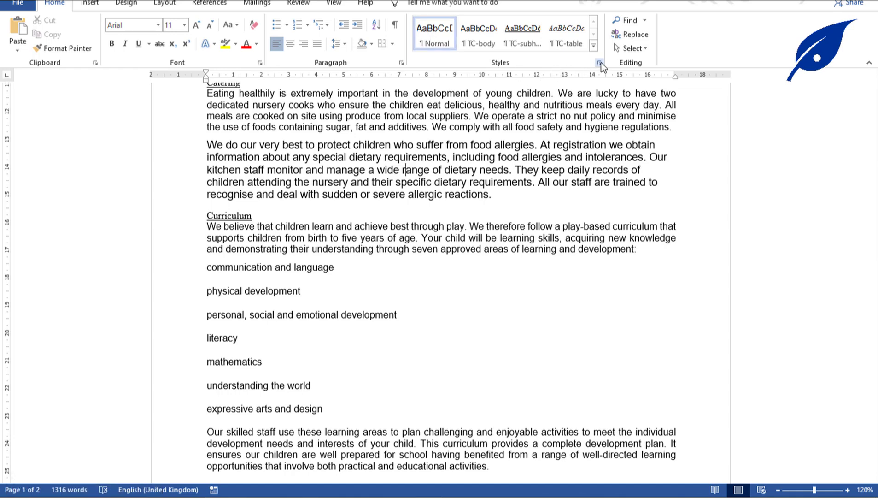
Create a new style named TC-title and expand to its full Modify settings.
{"action": "left_click", "coordinate": [594, 46]}
{"action": "left_click", "coordinate": [478, 59]}
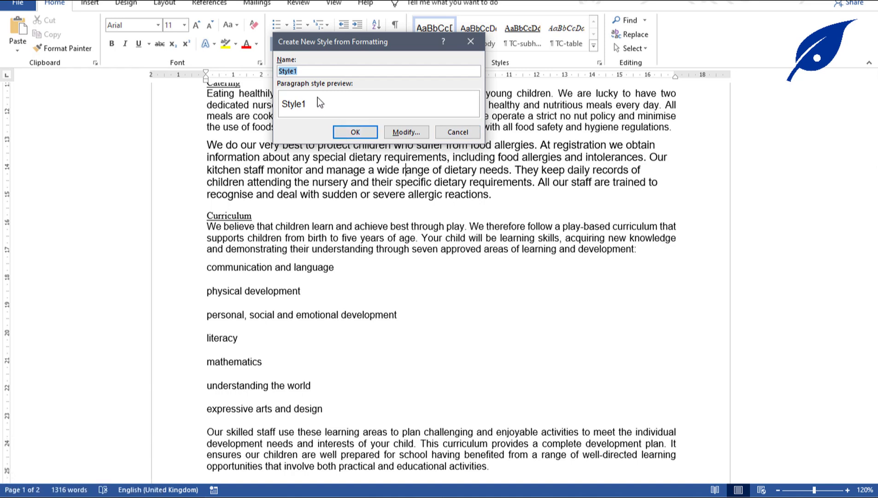
{"action": "key", "text": "ctrl+v"}
{"action": "left_click", "coordinate": [406, 132]}
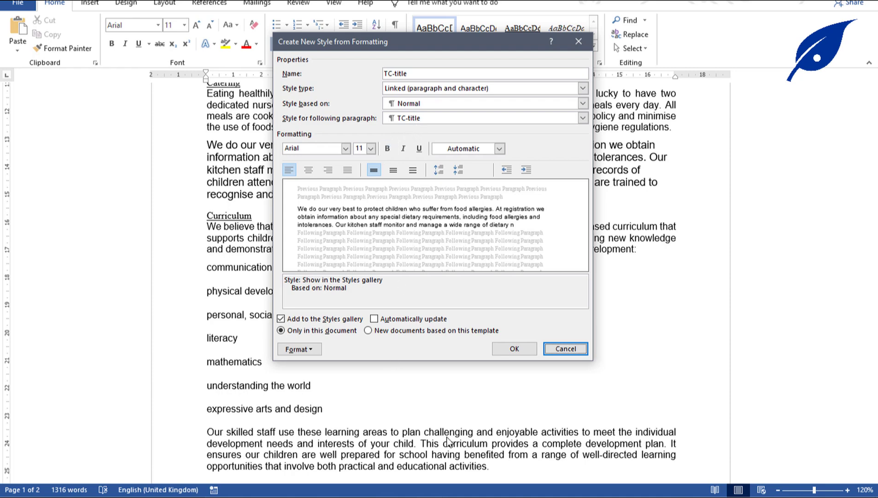
{"action": "left_click", "coordinate": [450, 442]}
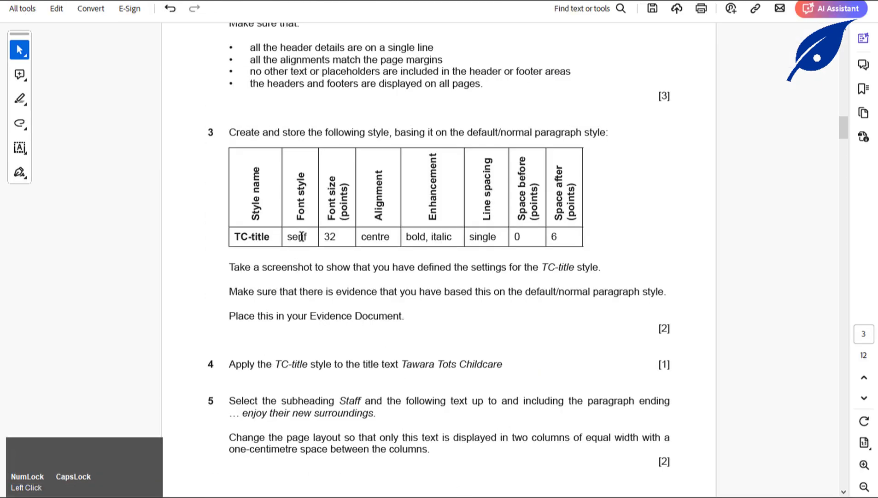
{"action": "left_click", "coordinate": [450, 491]}
{"action": "left_click", "coordinate": [459, 447]}
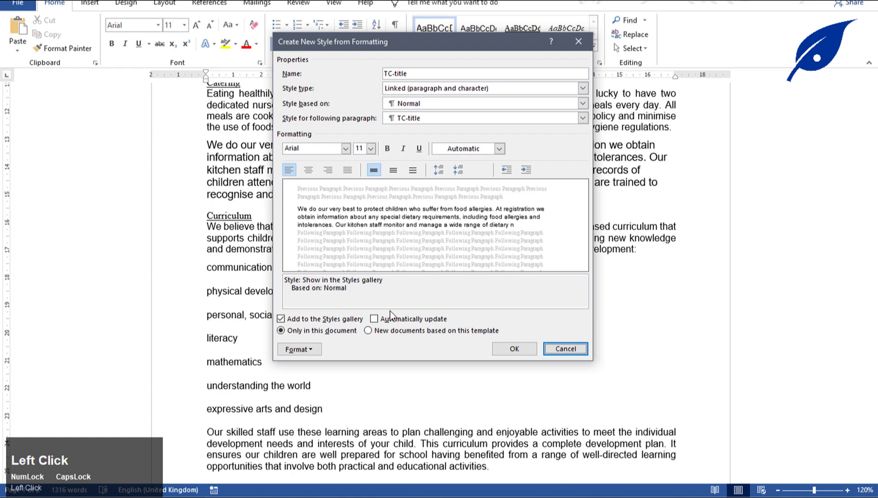
Give the TC-title style Times New Roman, size 32, centred, bold italic, single line spacing.
{"action": "left_click", "coordinate": [328, 148]}
{"action": "type", "text": "Times New Roman"}
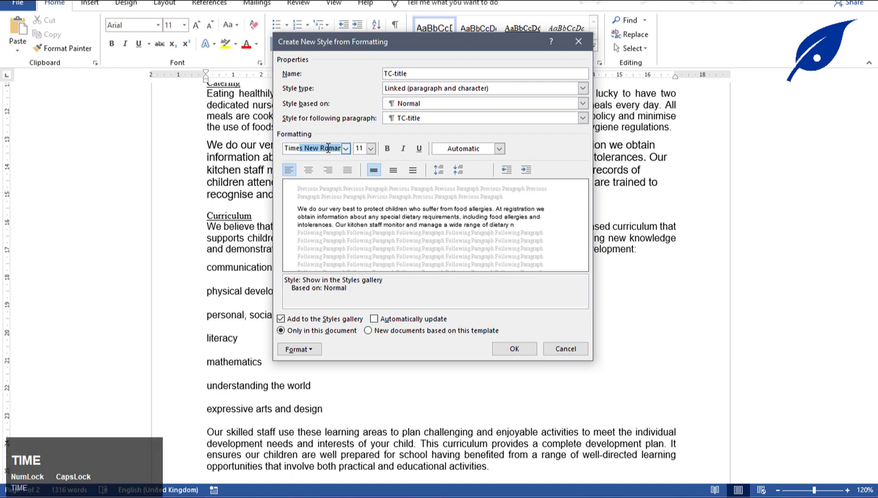
{"action": "left_click", "coordinate": [363, 147]}
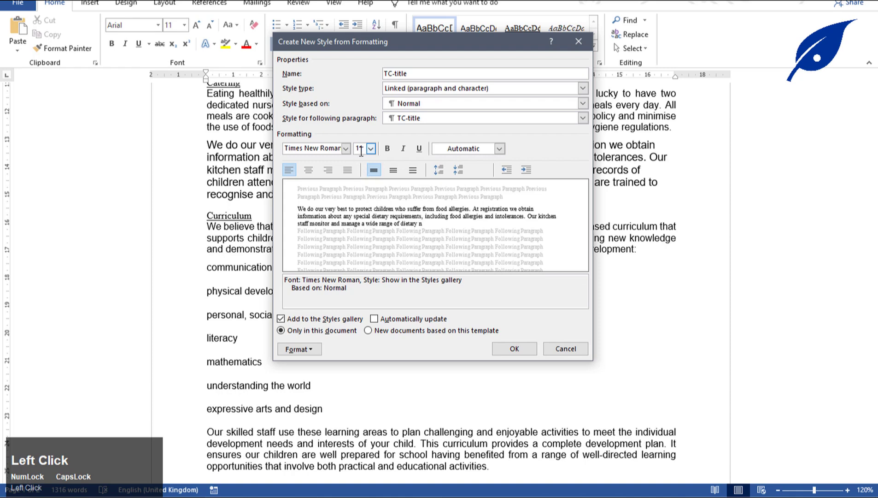
{"action": "type", "text": "32"}
{"action": "left_click", "coordinate": [308, 170]}
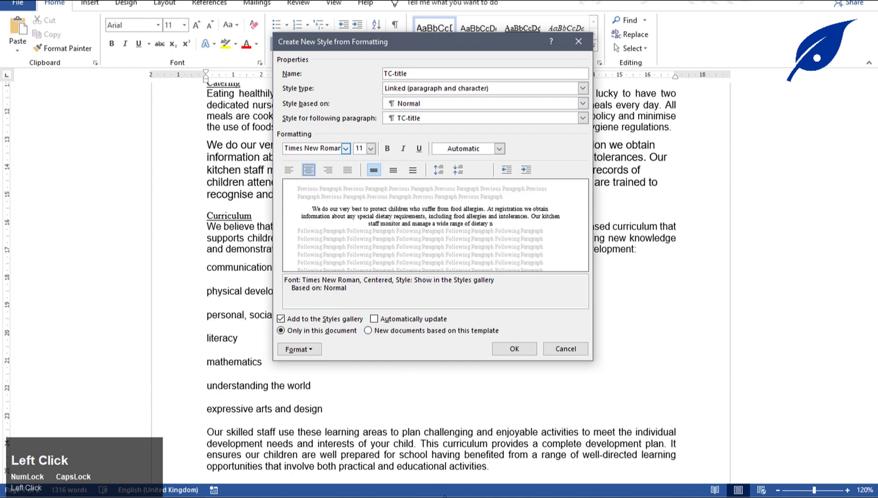
{"action": "left_click", "coordinate": [461, 432]}
{"action": "left_click", "coordinate": [389, 148]}
{"action": "left_click", "coordinate": [404, 149]}
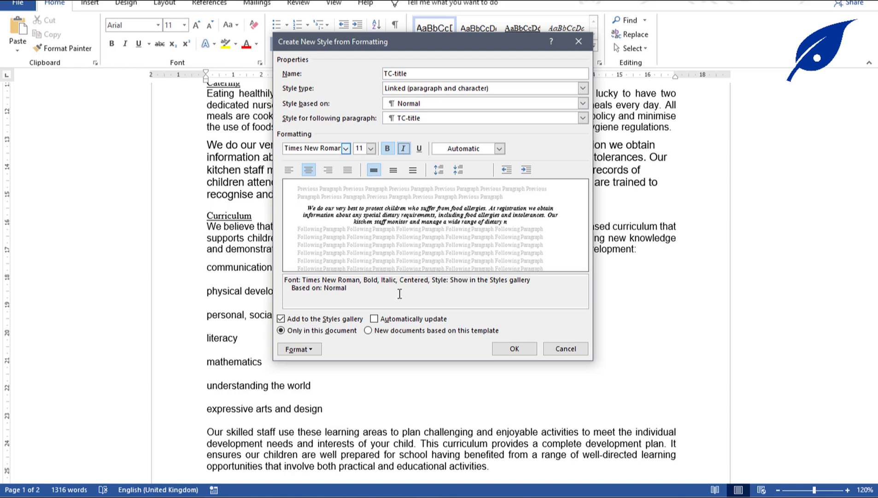
{"action": "left_click", "coordinate": [394, 170]}
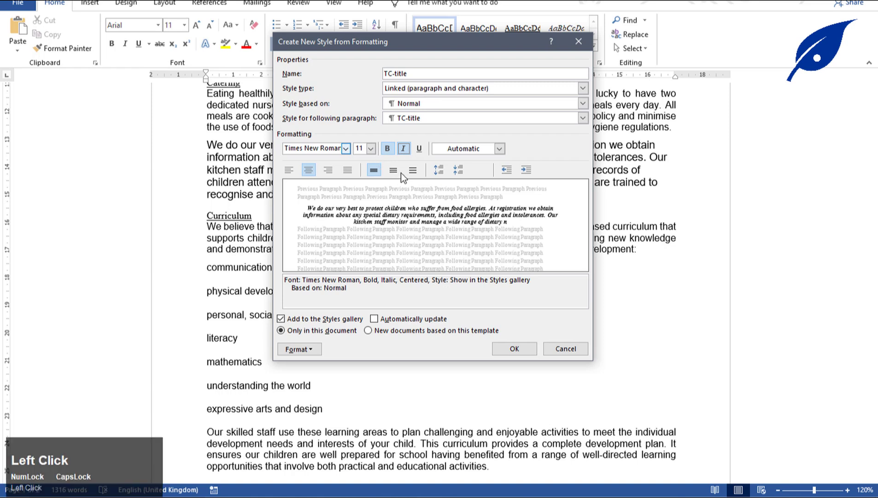
{"action": "left_click", "coordinate": [377, 171]}
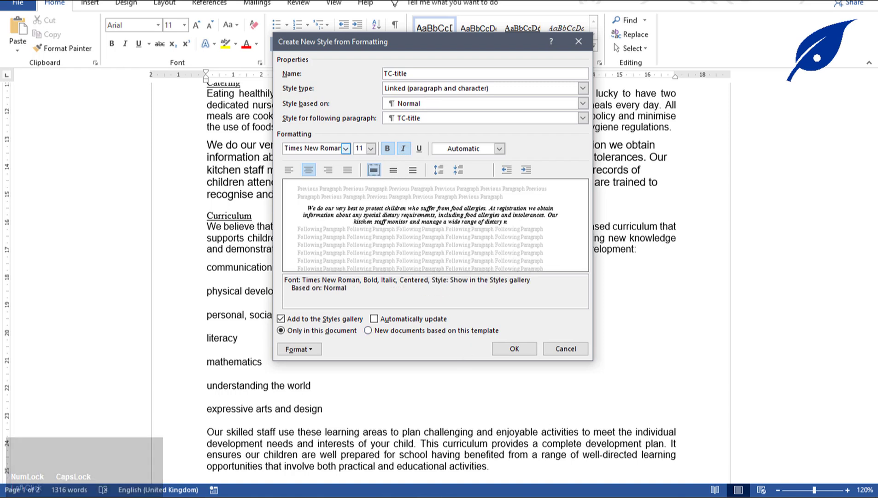
Set the TC-title paragraph spacing to 0 pt before and 6 pt after.
{"action": "left_click", "coordinate": [469, 447]}
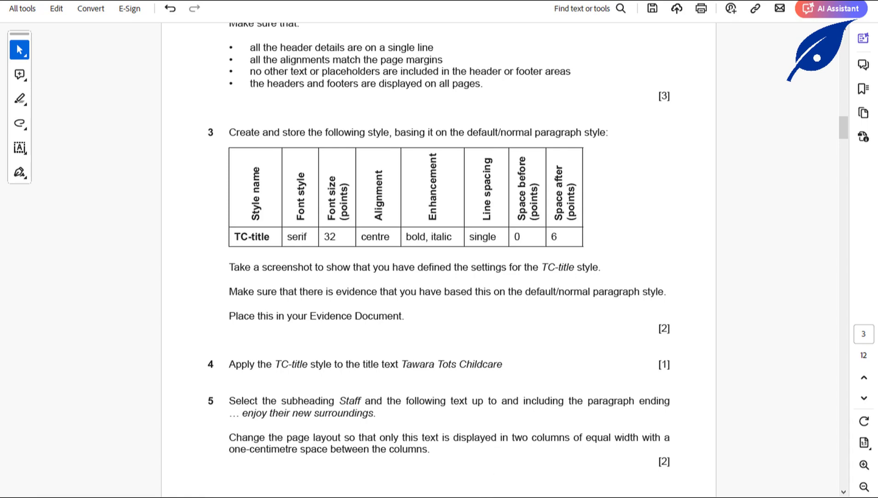
{"action": "left_click", "coordinate": [433, 492]}
{"action": "left_click", "coordinate": [497, 461]}
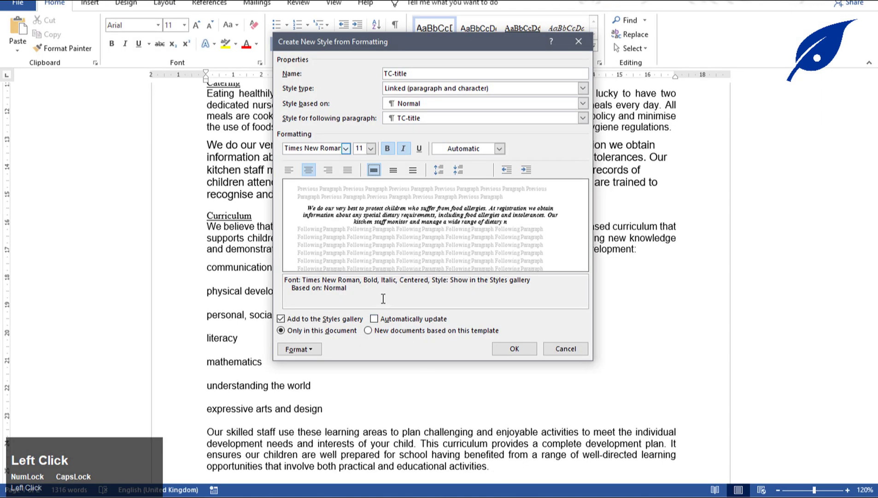
{"action": "left_click", "coordinate": [317, 351]}
{"action": "left_click", "coordinate": [327, 377]}
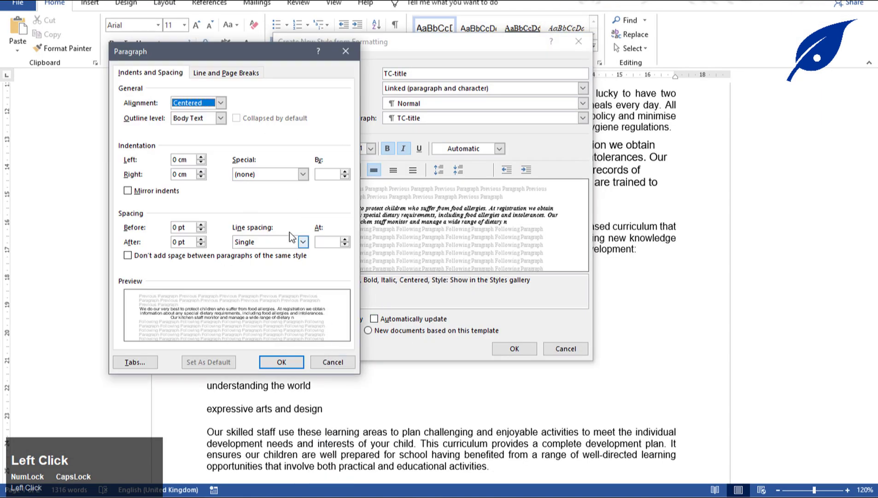
{"action": "left_click", "coordinate": [178, 242]}
{"action": "type", "text": "6"}
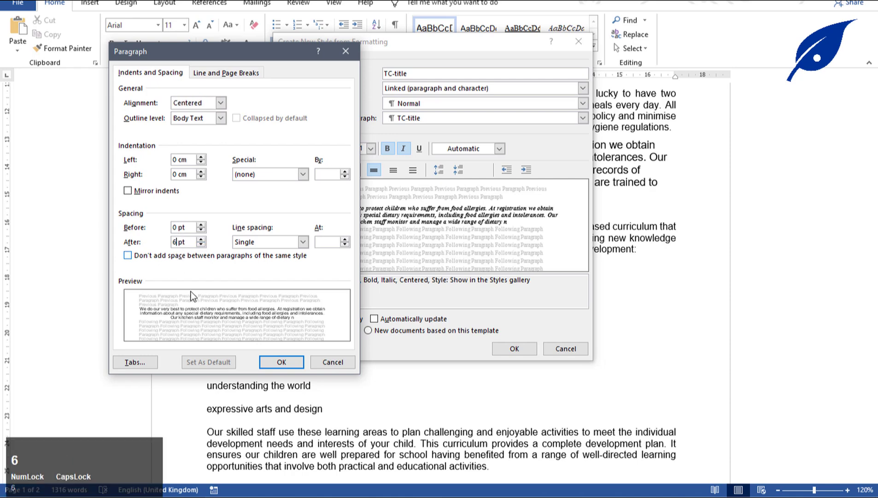
{"action": "left_click", "coordinate": [278, 364]}
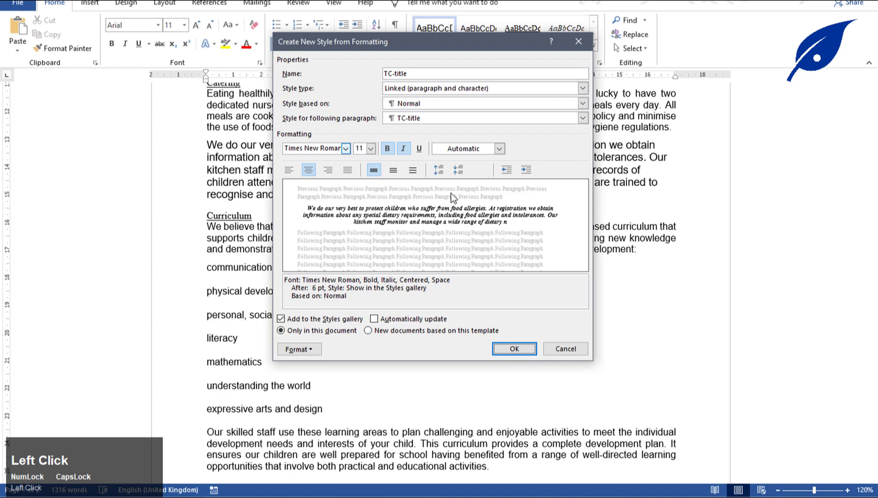
Save TC-title, return the sample paragraph to TC-body, and recheck the task sheet.
{"action": "left_click", "coordinate": [514, 348]}
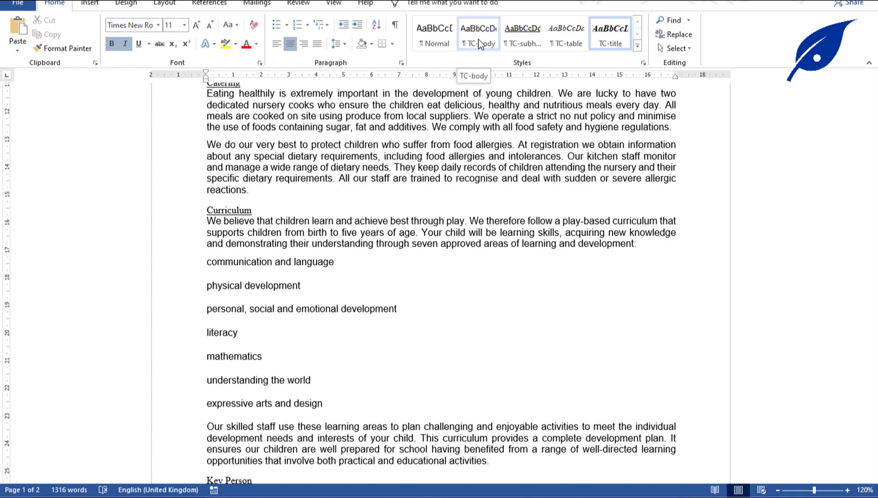
{"action": "left_click", "coordinate": [479, 38]}
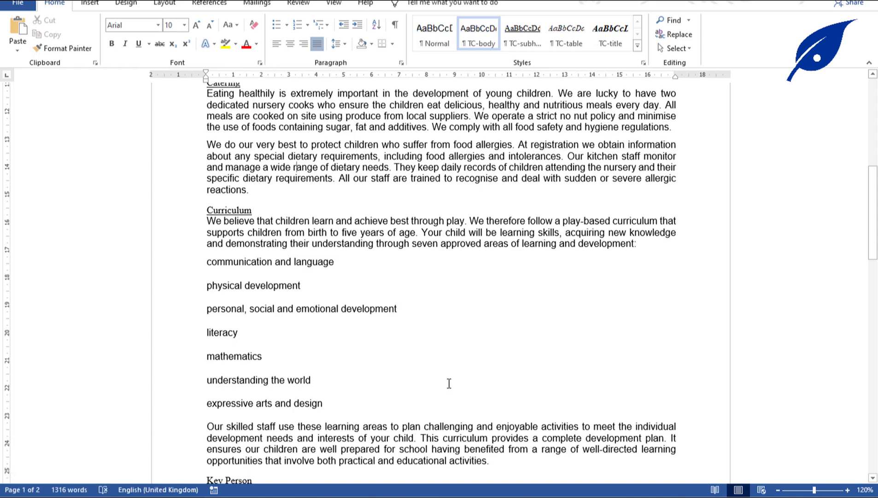
{"action": "left_click", "coordinate": [444, 497]}
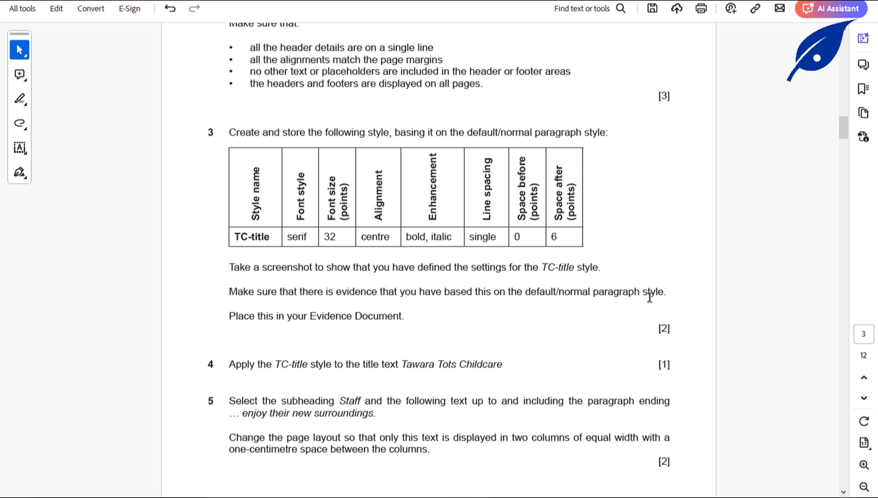
{"action": "left_click", "coordinate": [442, 484]}
{"action": "left_click", "coordinate": [485, 453]}
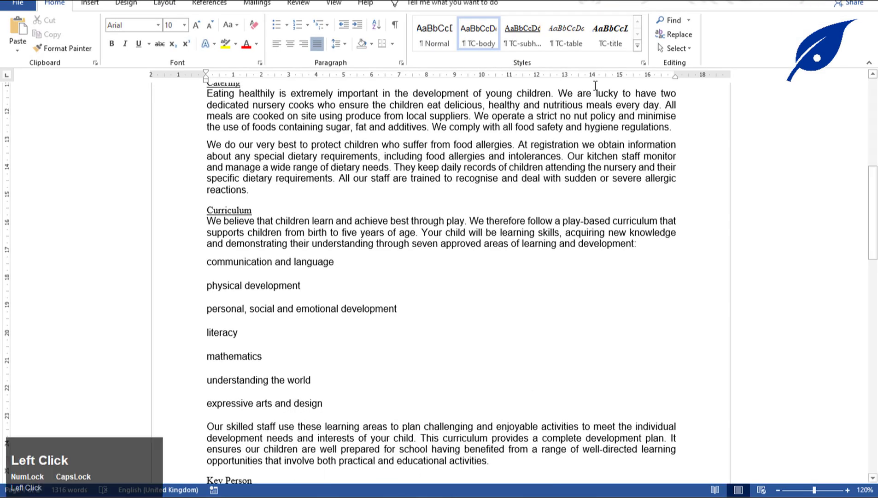
Show the TC-title Modify Style settings and copy a Snipping Tool capture of them.
{"action": "right_click", "coordinate": [610, 41]}
{"action": "left_click", "coordinate": [632, 64]}
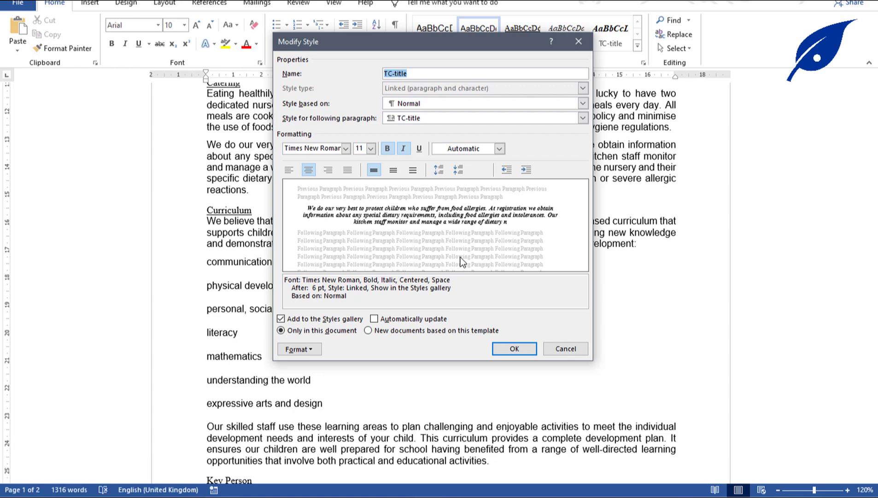
{"action": "left_click", "coordinate": [456, 493]}
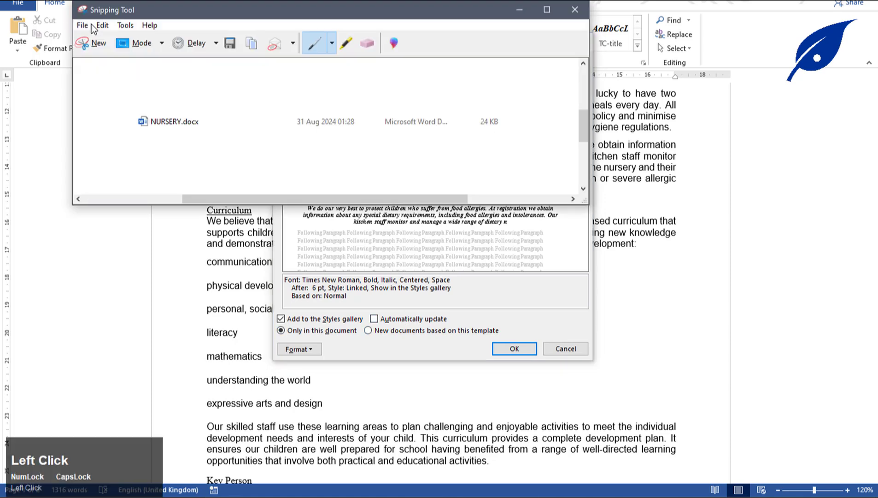
{"action": "left_click", "coordinate": [95, 41]}
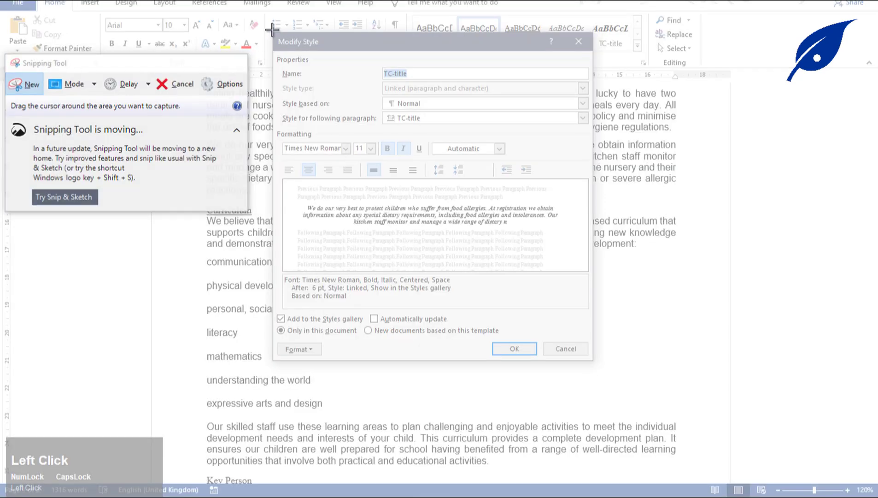
{"action": "left_click_drag", "start_coordinate": [272, 30], "coordinate": [595, 364]}
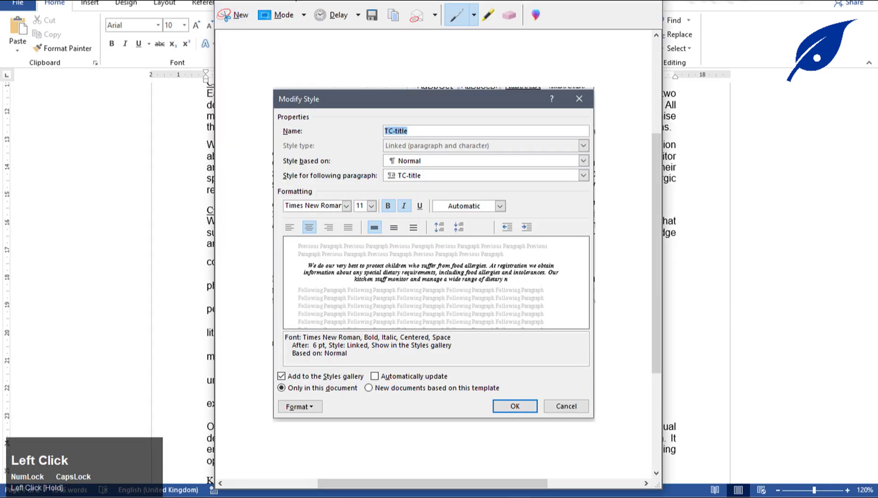
{"action": "left_click", "coordinate": [393, 15]}
Return to NURSERY and close the TC-title style settings.
{"action": "mouse_move", "coordinate": [430, 495]}
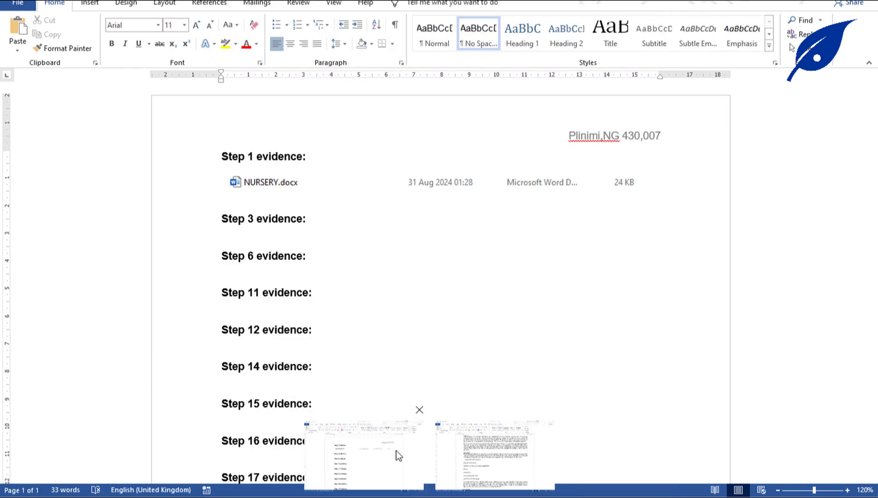
{"action": "left_click", "coordinate": [488, 455]}
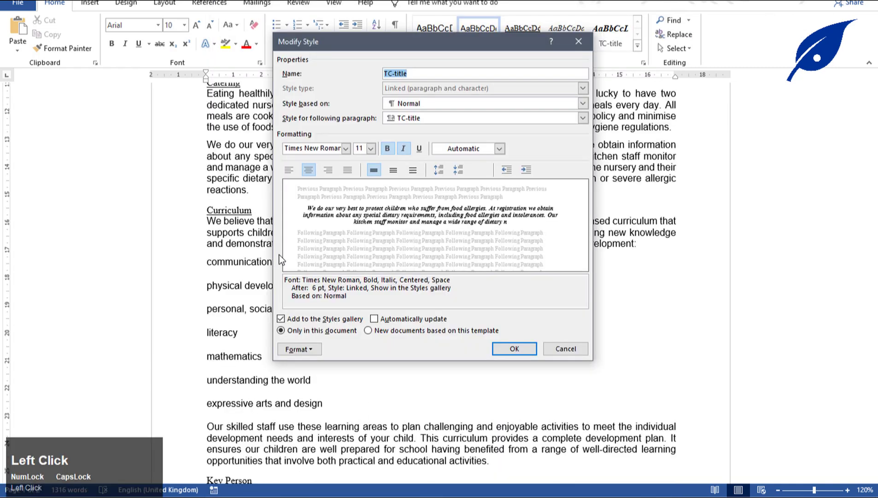
{"action": "left_click", "coordinate": [508, 348]}
Paste the style settings screenshot on a new line under Step 3 evidence.
{"action": "mouse_move", "coordinate": [430, 495]}
{"action": "left_click", "coordinate": [406, 455]}
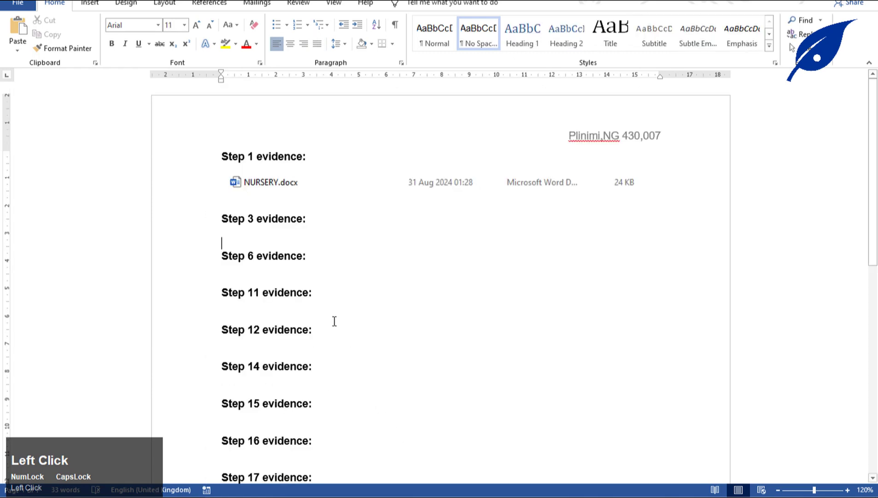
{"action": "key", "text": "Return"}
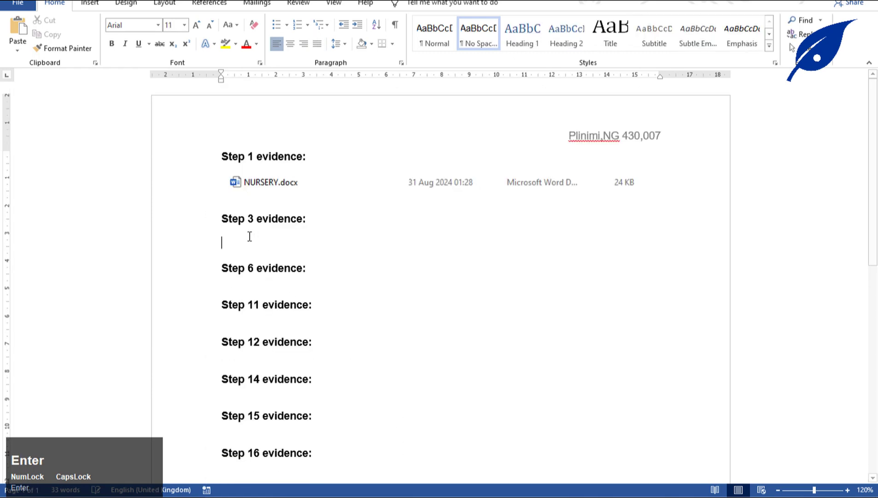
{"action": "key", "text": "ctrl+v"}
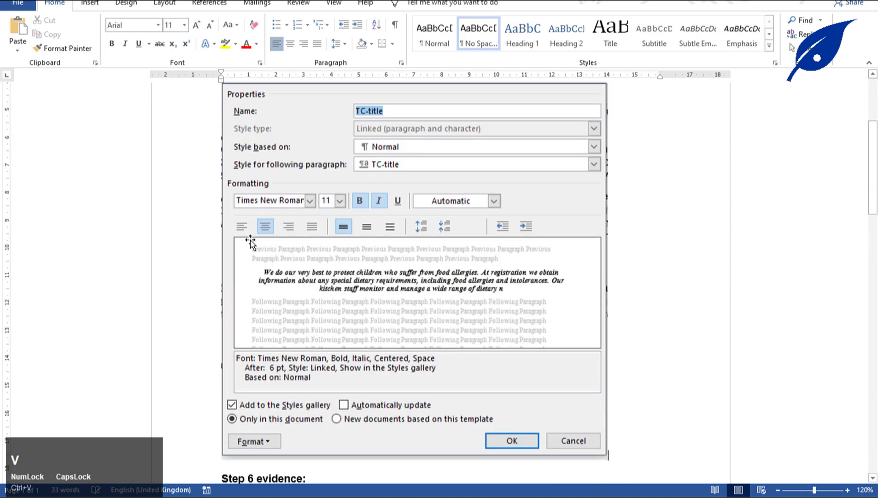
{"action": "scroll", "coordinate": [308, 255], "scroll_direction": "up", "scroll_amount": 2}
{"action": "scroll", "coordinate": [308, 258], "scroll_direction": "down", "scroll_amount": 2}
{"action": "scroll", "coordinate": [308, 257], "scroll_direction": "down", "scroll_amount": 3}
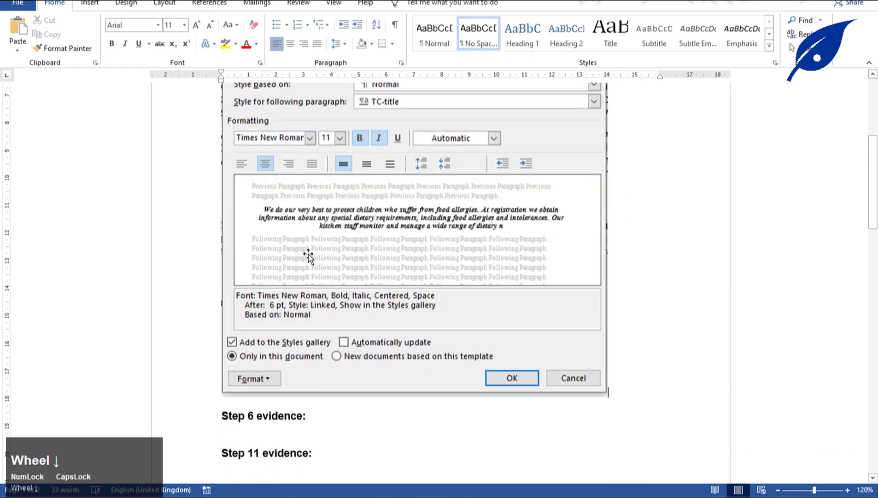
Shrink the pasted screenshot slightly from its corner, then deselect it.
{"action": "left_click", "coordinate": [453, 300]}
{"action": "left_click_drag", "start_coordinate": [609, 390], "coordinate": [505, 276]}
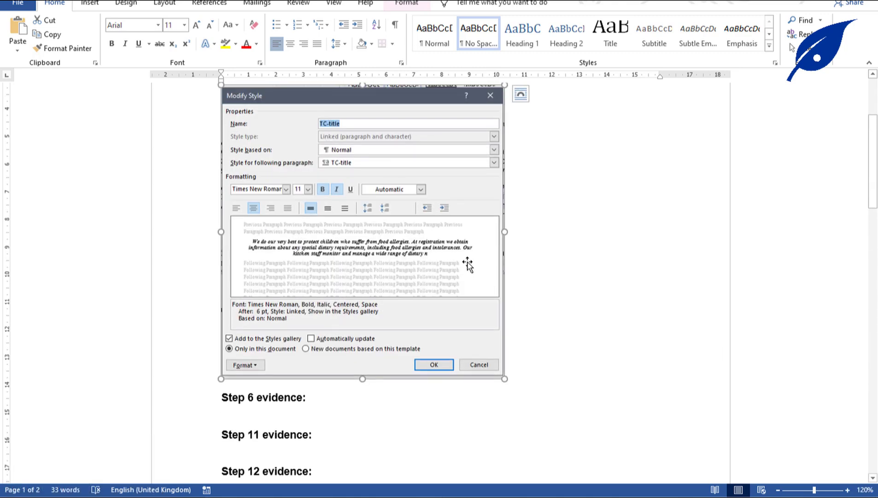
{"action": "scroll", "coordinate": [467, 265], "scroll_direction": "up", "scroll_amount": 3}
{"action": "scroll", "coordinate": [465, 262], "scroll_direction": "down", "scroll_amount": 5}
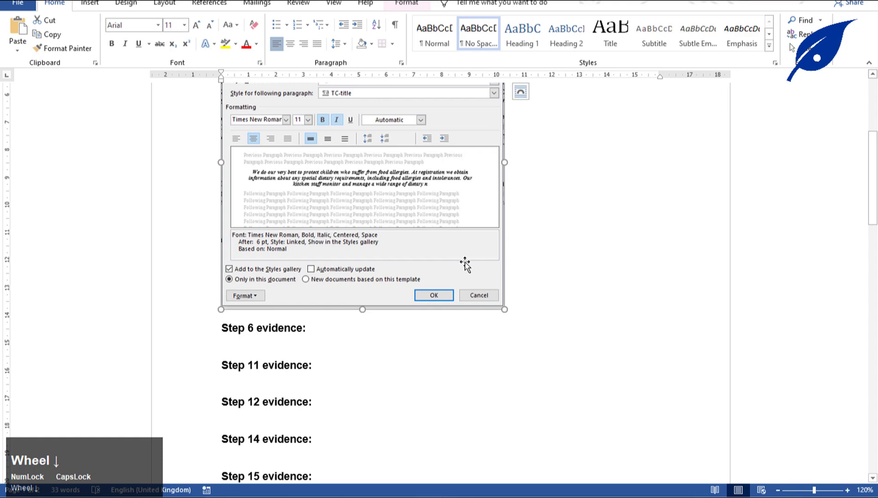
{"action": "left_click", "coordinate": [251, 343]}
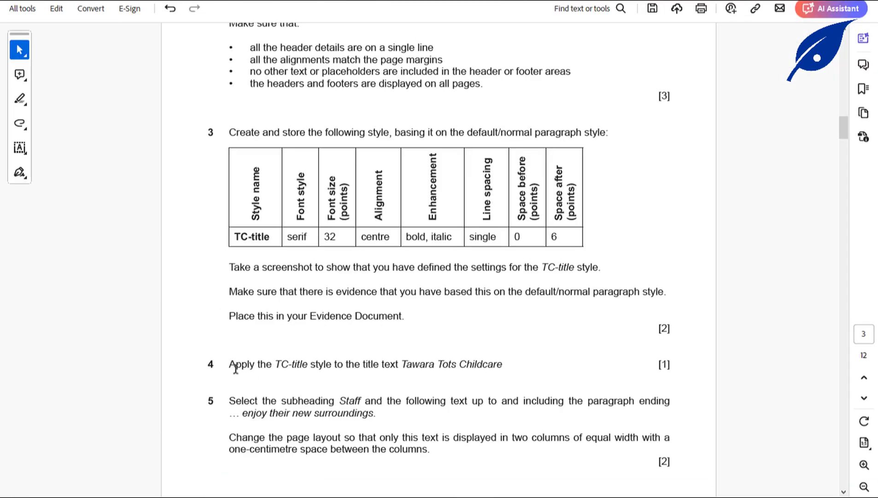
Check step 4, then apply TC-title to the Tawara Tots Childcare title in NURSERY.
{"action": "scroll", "coordinate": [244, 359], "scroll_direction": "down", "scroll_amount": 4}
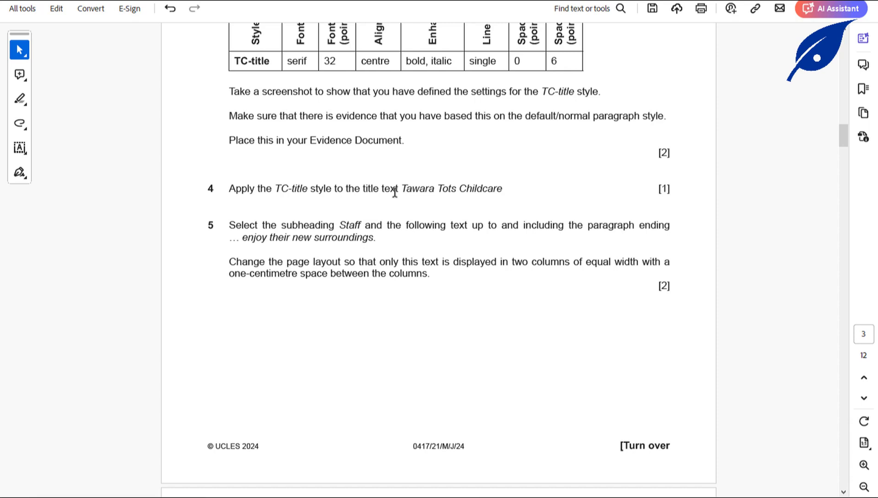
{"action": "left_click_drag", "start_coordinate": [403, 189], "coordinate": [497, 192]}
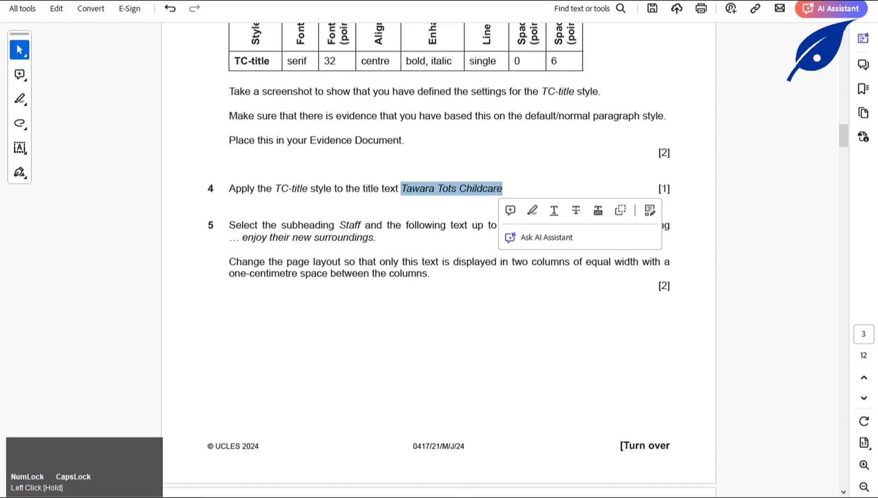
{"action": "left_click", "coordinate": [428, 494]}
{"action": "left_click", "coordinate": [475, 459]}
{"action": "scroll", "coordinate": [446, 303], "scroll_direction": "up", "scroll_amount": 8}
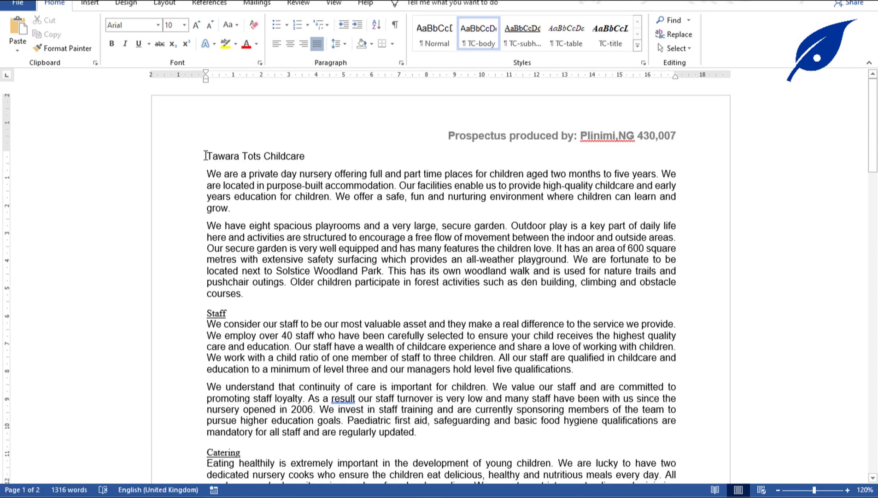
{"action": "left_click_drag", "start_coordinate": [206, 156], "coordinate": [307, 158]}
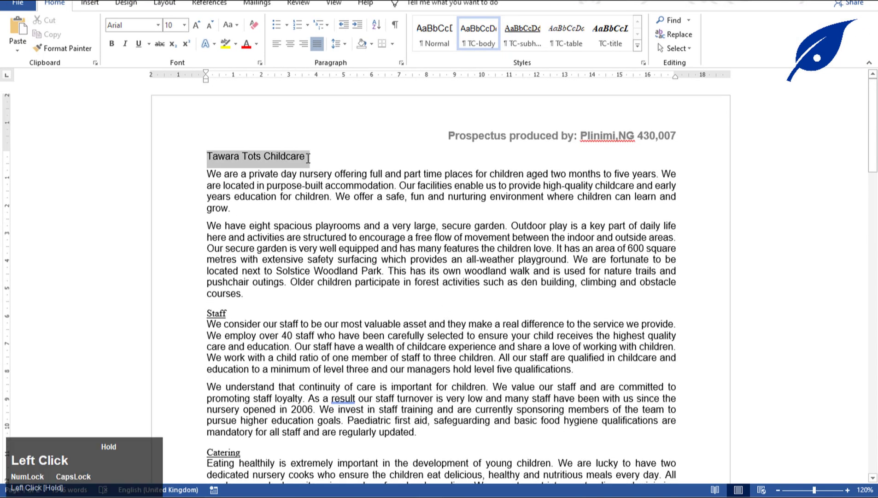
{"action": "left_click", "coordinate": [610, 34]}
{"action": "left_click", "coordinate": [475, 378]}
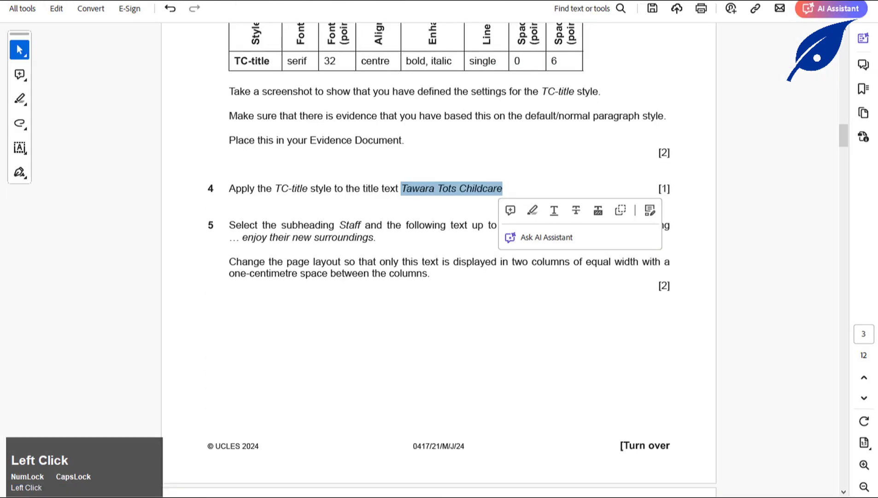
{"action": "left_click", "coordinate": [391, 226]}
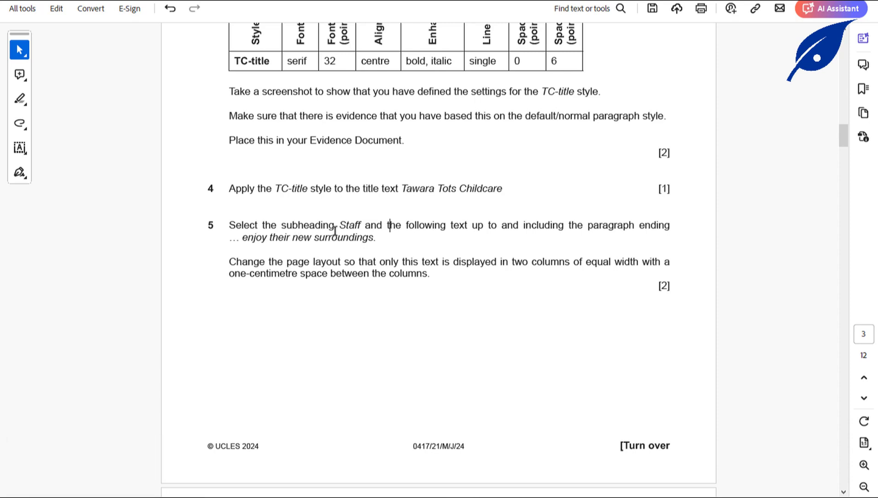
{"action": "left_click_drag", "start_coordinate": [341, 226], "coordinate": [362, 225]}
{"action": "left_click", "coordinate": [19, 99]}
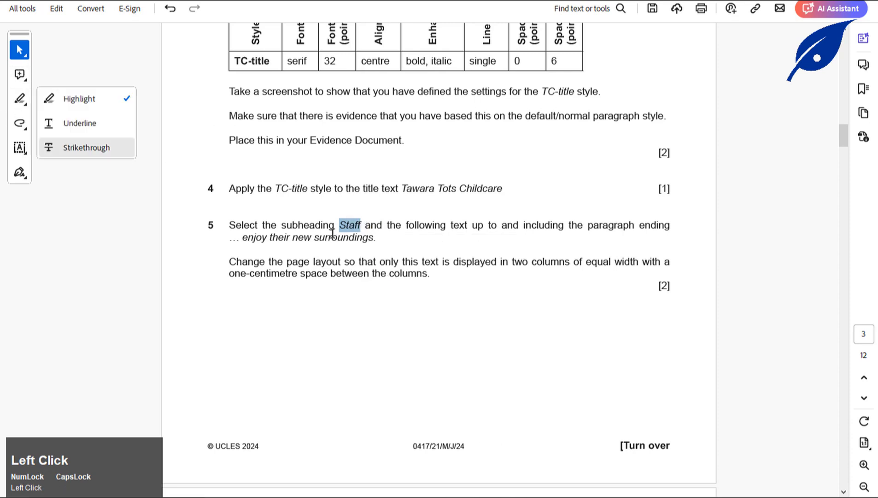
{"action": "left_click", "coordinate": [346, 230]}
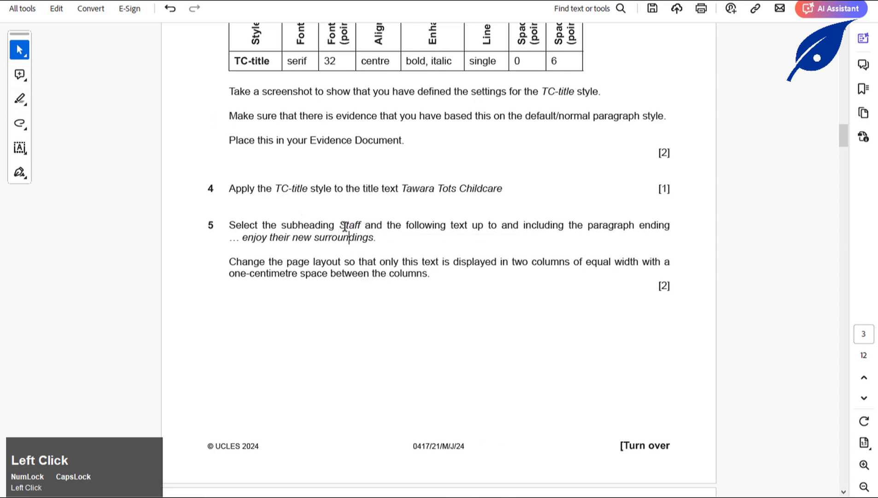
{"action": "left_click_drag", "start_coordinate": [345, 226], "coordinate": [345, 226]}
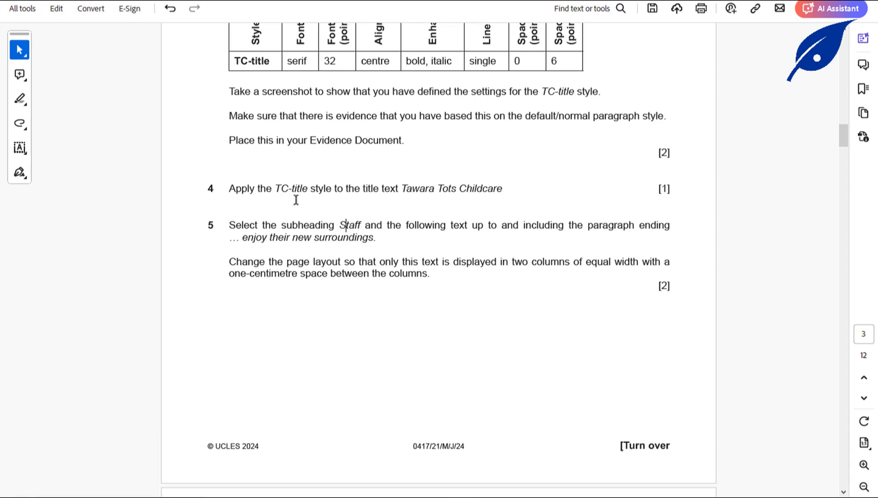
{"action": "left_click_drag", "start_coordinate": [342, 224], "coordinate": [365, 225]}
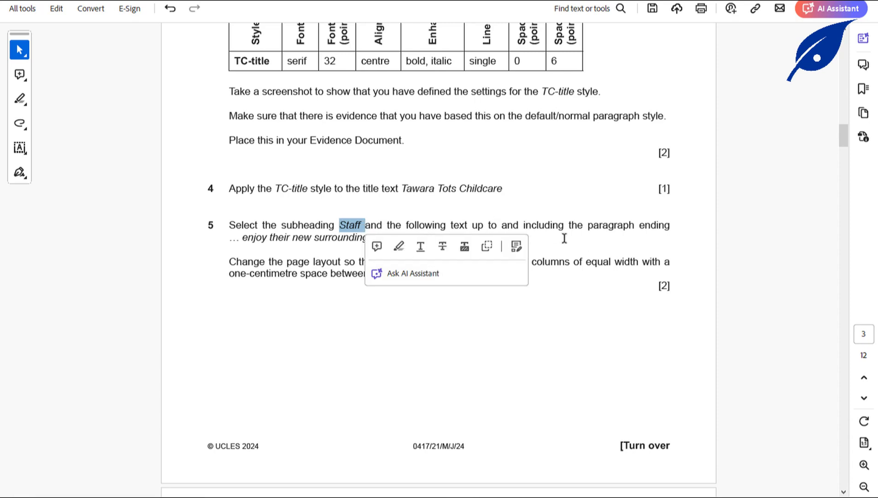
{"action": "left_click", "coordinate": [272, 240]}
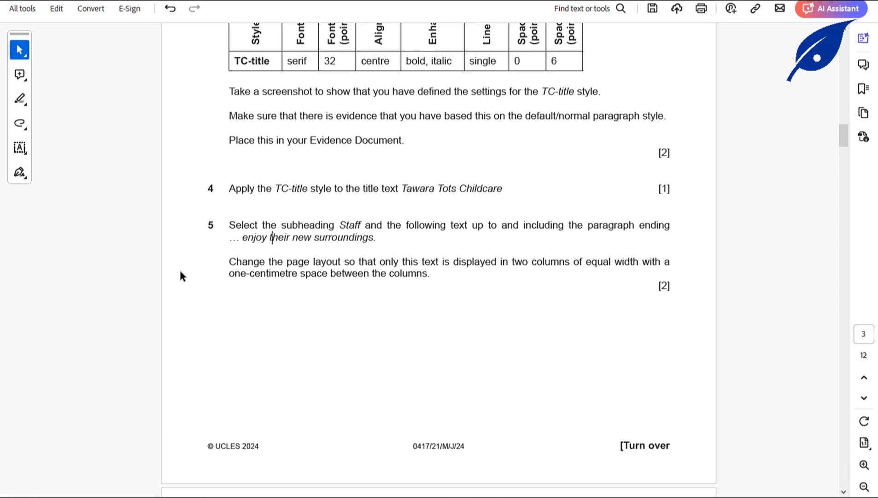
{"action": "left_click_drag", "start_coordinate": [238, 247], "coordinate": [324, 247]}
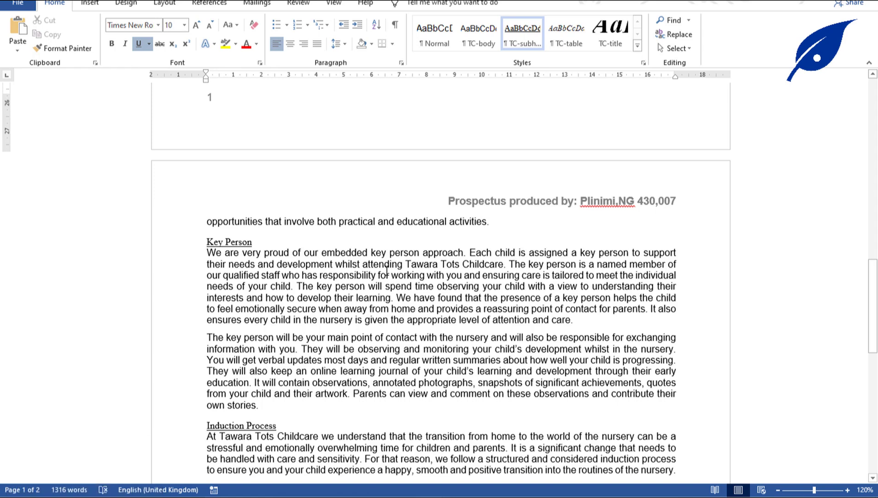
Search the document for ENJOY and jump to the second match.
{"action": "key", "text": "ctrl+f"}
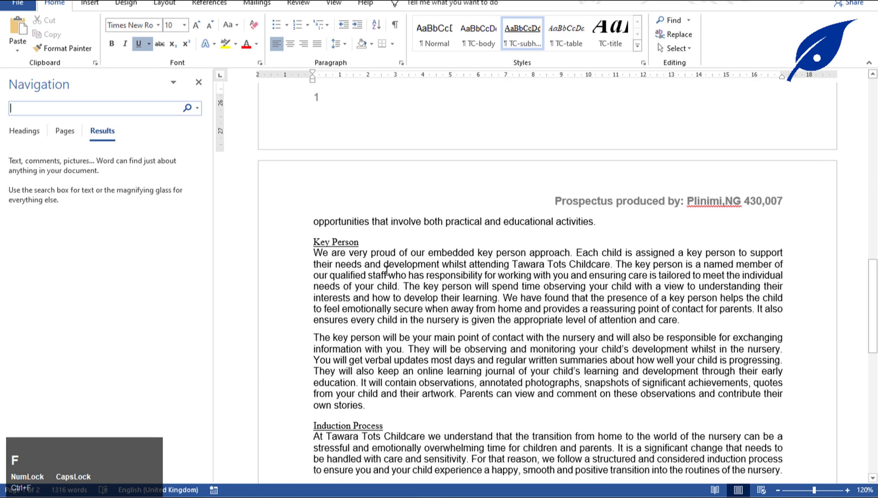
{"action": "type", "text": "ENJOY"}
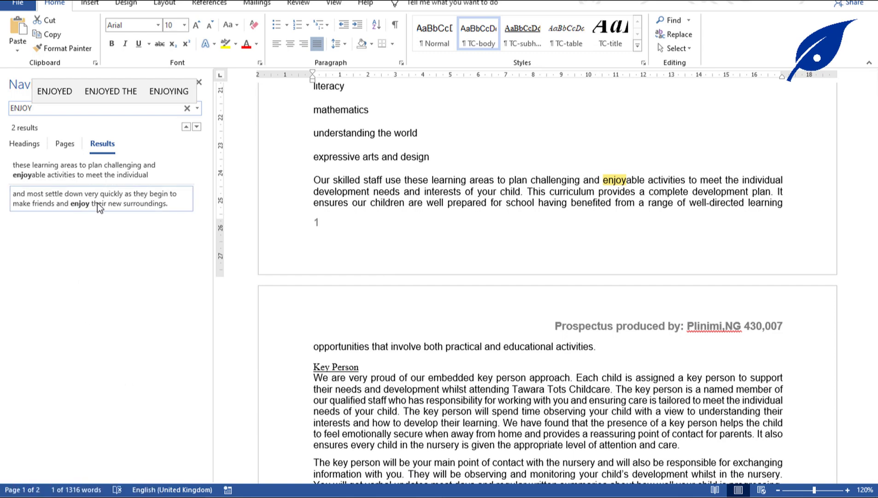
{"action": "left_click", "coordinate": [98, 207]}
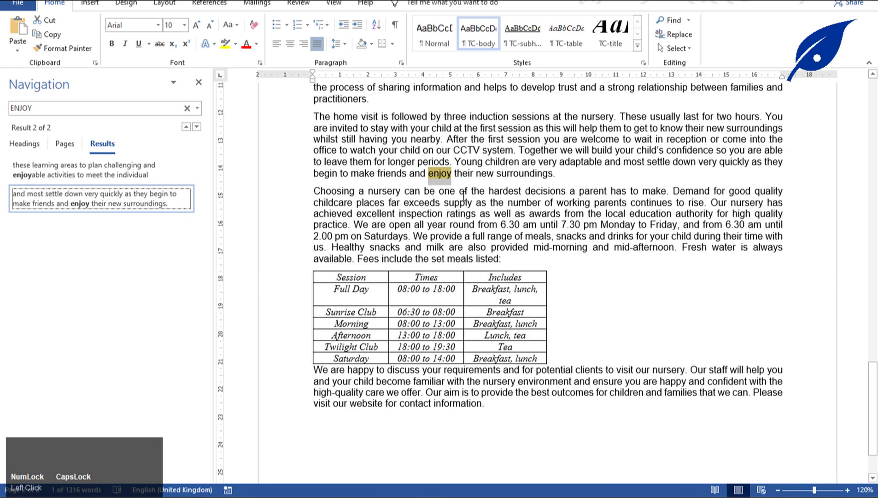
{"action": "scroll", "coordinate": [465, 196], "scroll_direction": "up", "scroll_amount": 1}
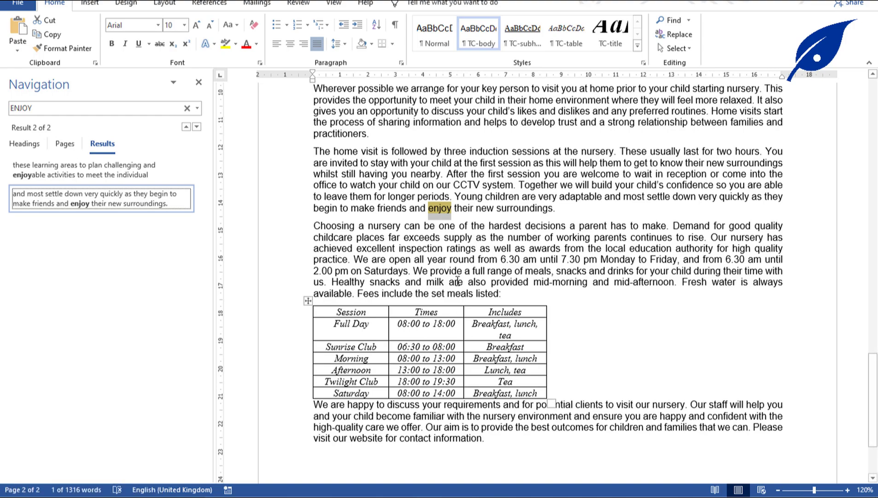
{"action": "scroll", "coordinate": [458, 219], "scroll_direction": "up", "scroll_amount": 4}
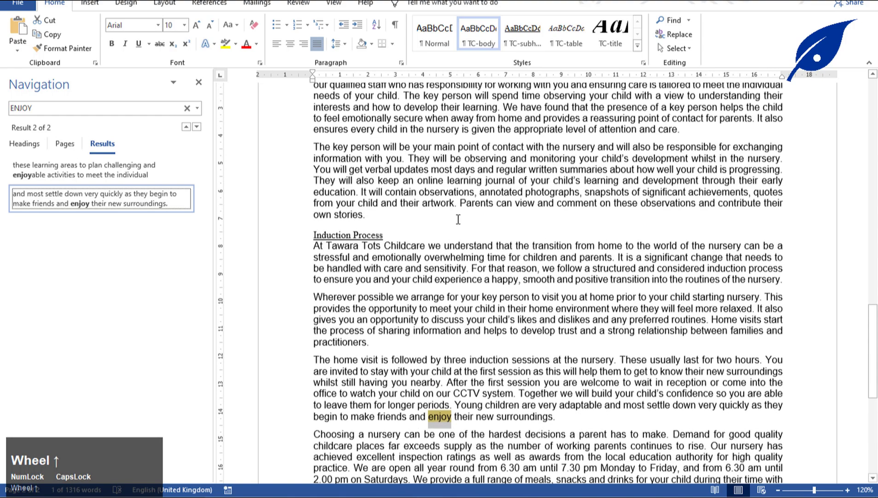
{"action": "scroll", "coordinate": [458, 219], "scroll_direction": "down", "scroll_amount": 7}
{"action": "scroll", "coordinate": [458, 218], "scroll_direction": "up", "scroll_amount": 15}
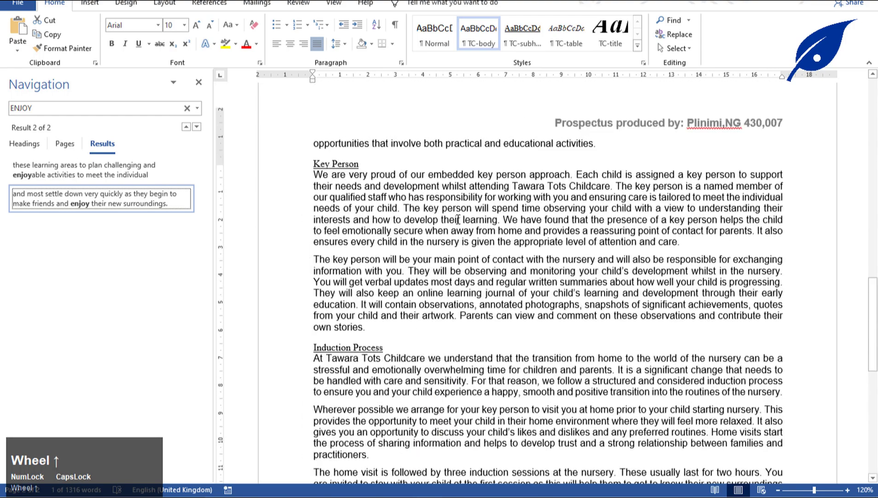
{"action": "scroll", "coordinate": [458, 219], "scroll_direction": "up", "scroll_amount": 4}
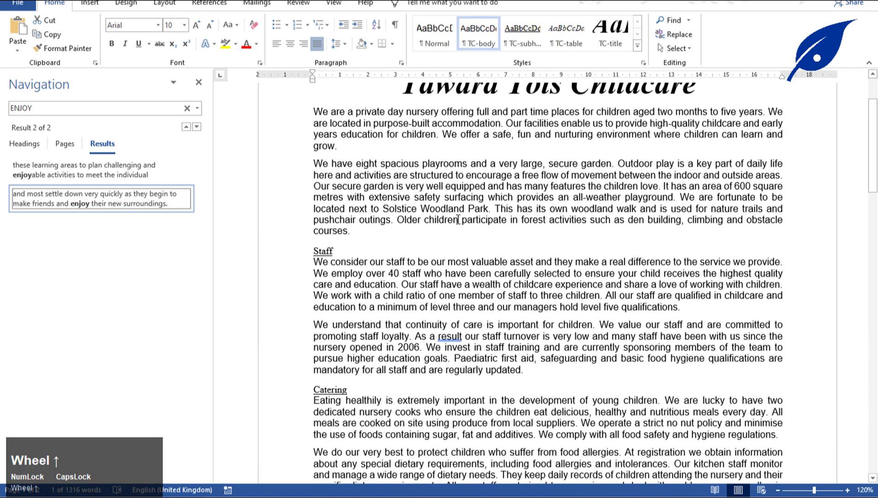
{"action": "scroll", "coordinate": [314, 263], "scroll_direction": "down", "scroll_amount": 18}
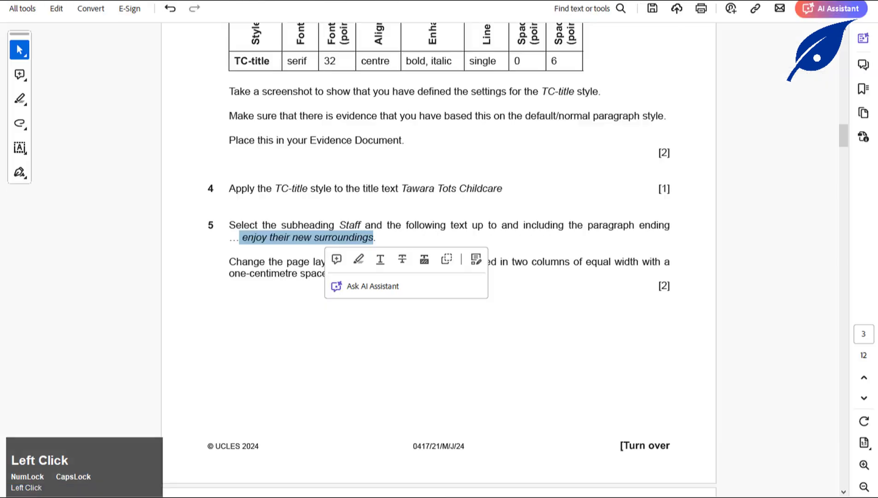
{"action": "left_click", "coordinate": [249, 276]}
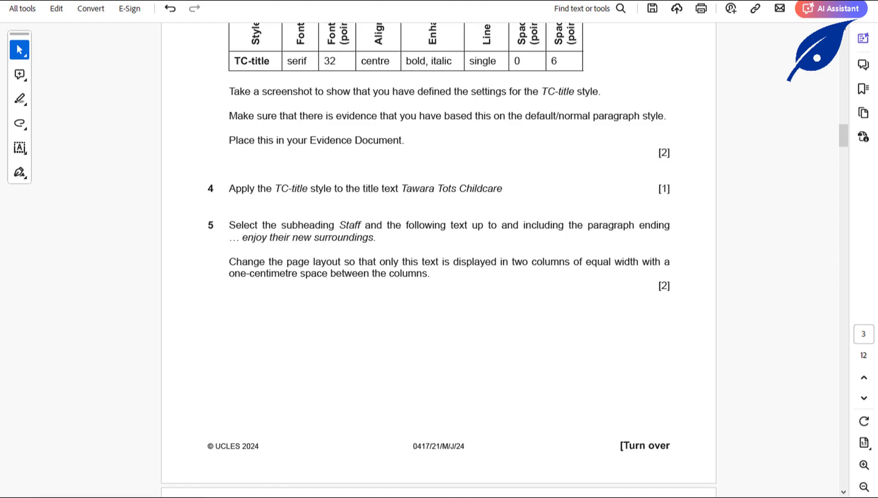
Select from the Staff subheading through 'enjoy their new surroundings.'.
{"action": "left_click", "coordinate": [426, 496]}
{"action": "left_click", "coordinate": [460, 461]}
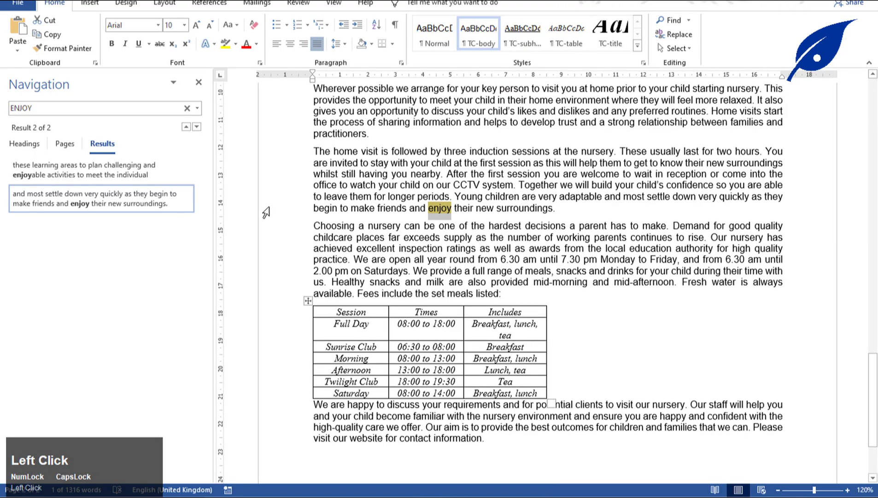
{"action": "scroll", "coordinate": [318, 207], "scroll_direction": "up", "scroll_amount": 15}
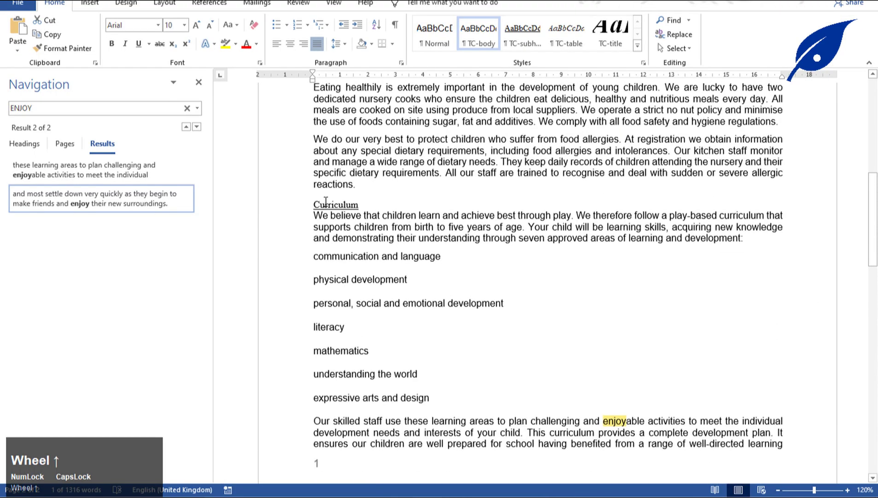
{"action": "scroll", "coordinate": [325, 202], "scroll_direction": "up", "scroll_amount": 6}
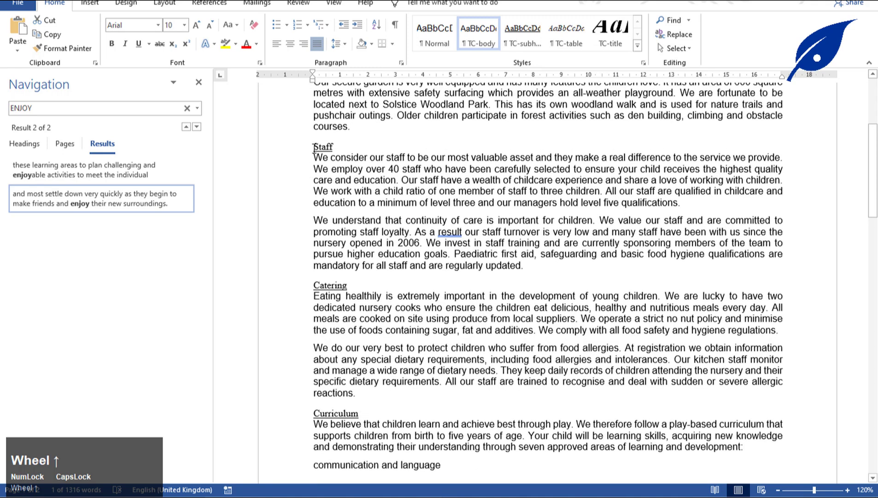
{"action": "left_click_drag", "start_coordinate": [314, 147], "coordinate": [473, 489]}
{"action": "left_click_drag", "start_coordinate": [464, 445], "coordinate": [564, 99]}
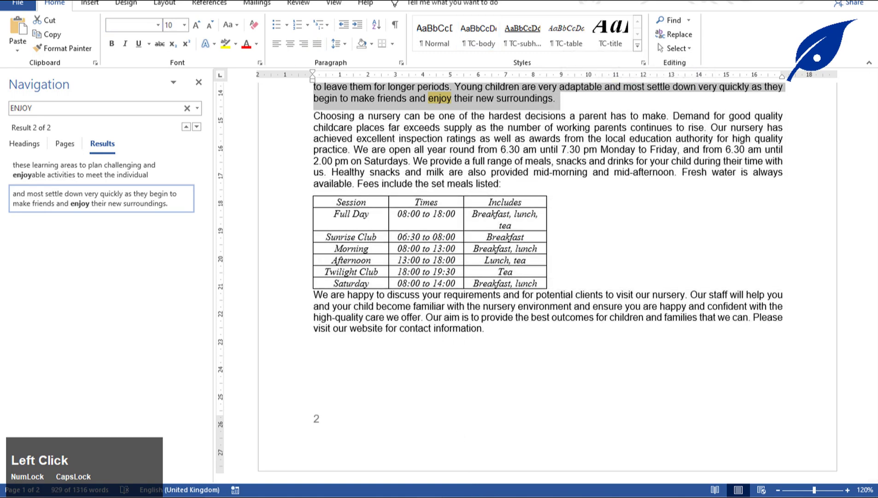
In More Columns, choose two equal-width columns and begin setting spacing to 1 cm.
{"action": "left_click", "coordinate": [162, 5]}
{"action": "left_click", "coordinate": [108, 50]}
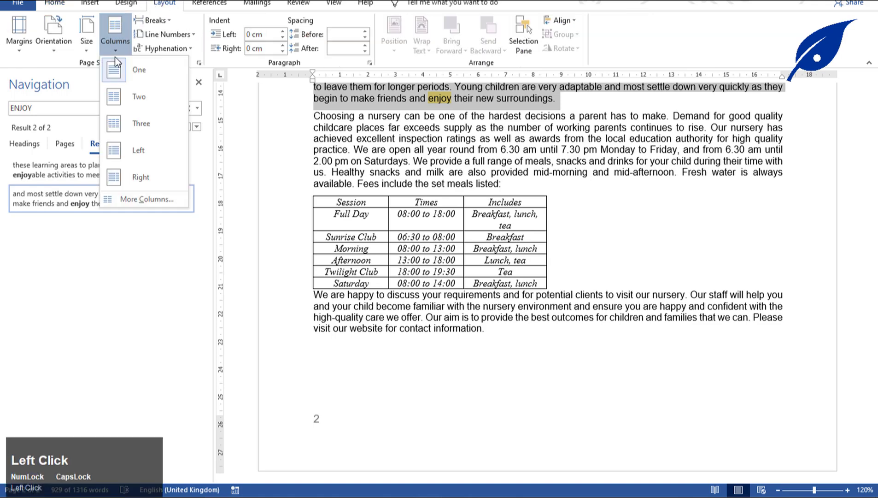
{"action": "left_click", "coordinate": [157, 202]}
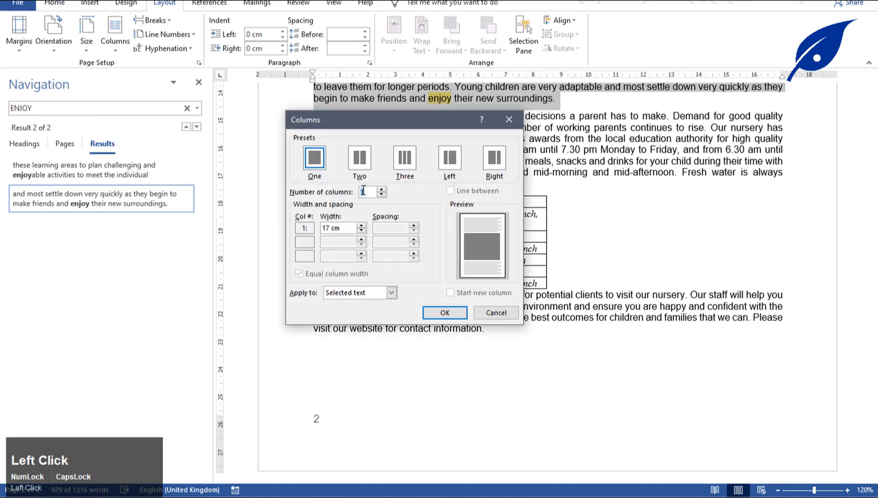
{"action": "left_click", "coordinate": [360, 158]}
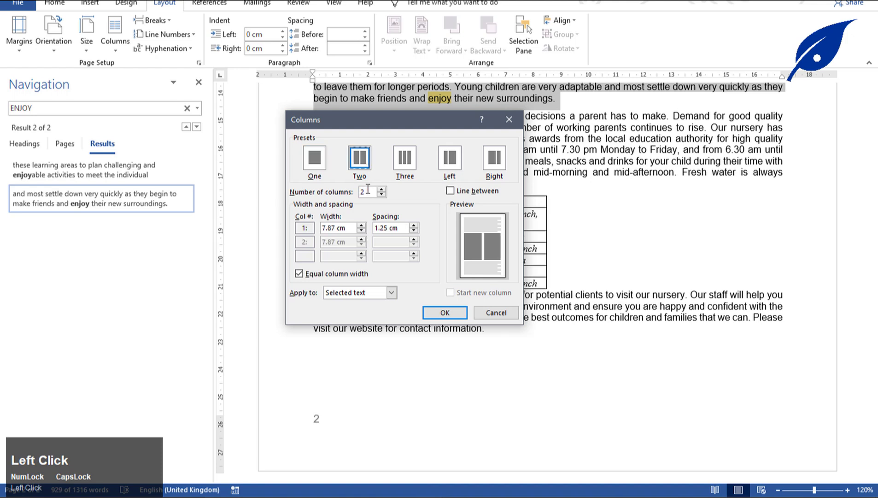
{"action": "left_click", "coordinate": [388, 228]}
{"action": "key", "text": "BackSpace"}
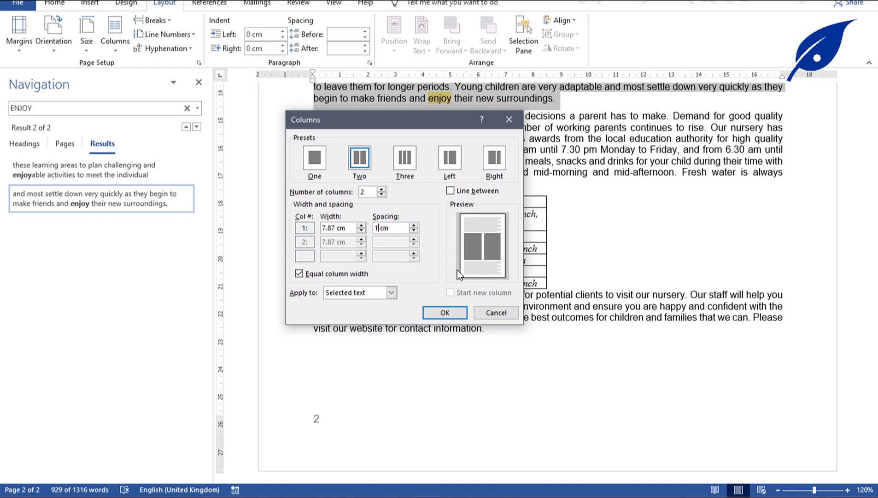
Highlight 'one-centimetre' and 'two columns' in yellow in task 5 of the exam paper.
{"action": "left_click", "coordinate": [445, 312]}
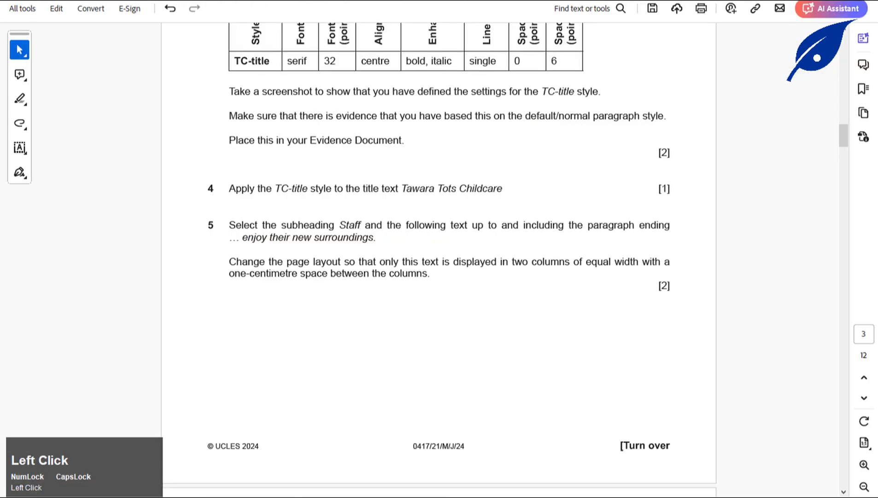
{"action": "left_click_drag", "start_coordinate": [229, 273], "coordinate": [328, 273]}
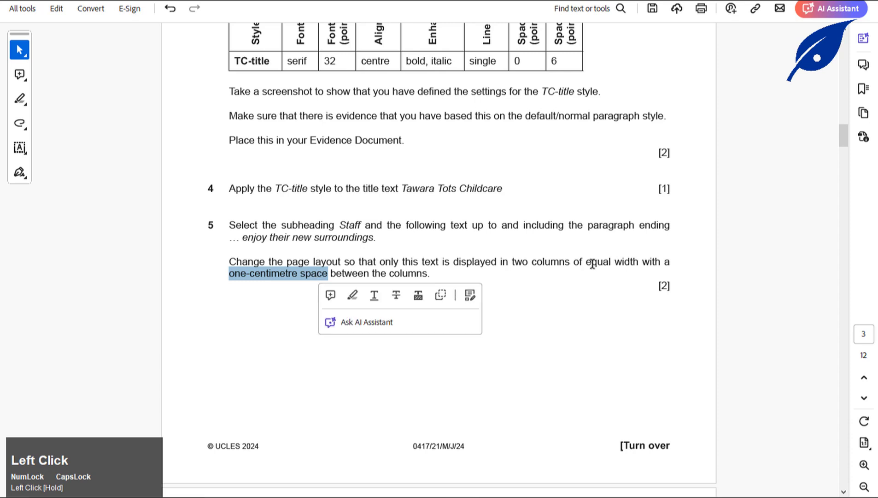
{"action": "left_click_drag", "start_coordinate": [513, 262], "coordinate": [570, 261]}
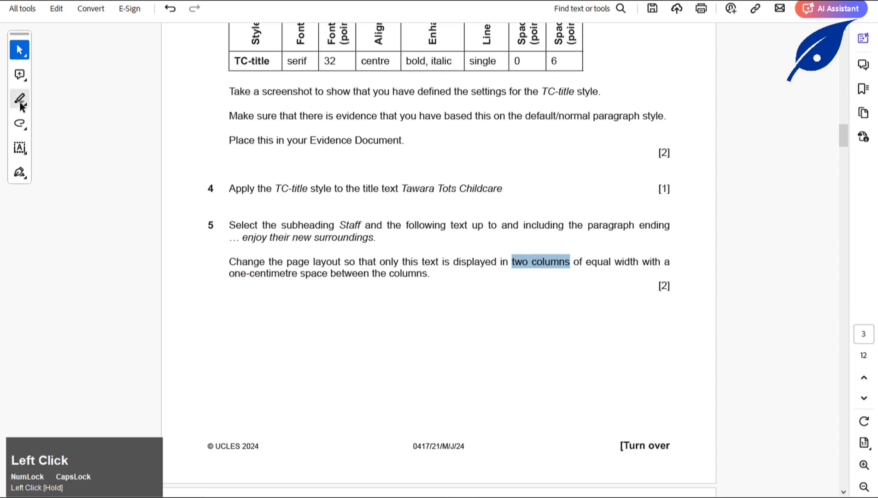
{"action": "left_click", "coordinate": [20, 102]}
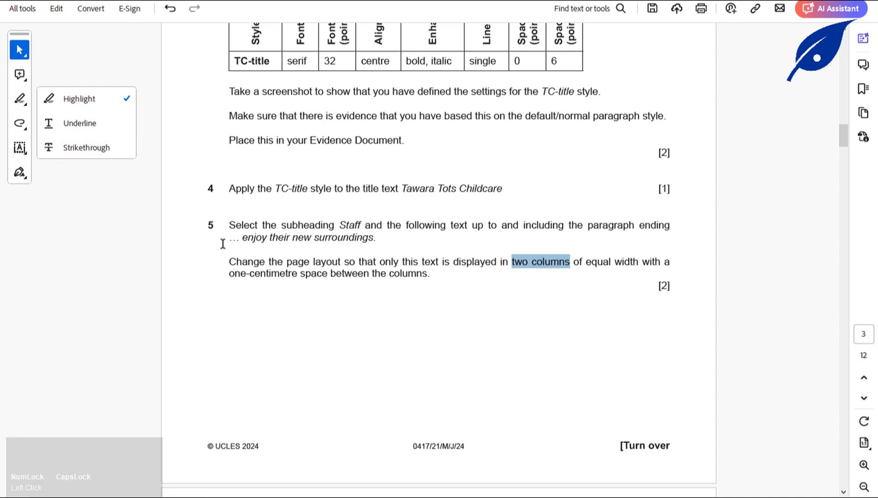
{"action": "left_click_drag", "start_coordinate": [230, 272], "coordinate": [294, 275]}
{"action": "left_click", "coordinate": [20, 99]}
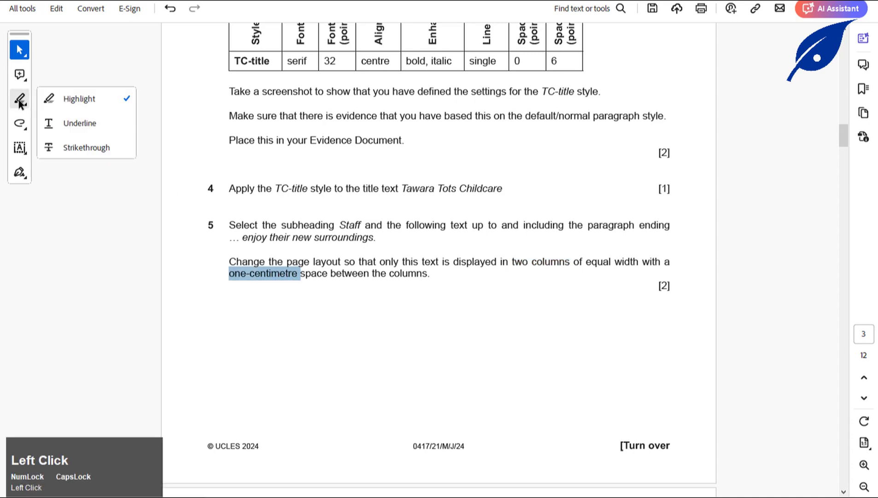
{"action": "left_click", "coordinate": [90, 101]}
{"action": "left_click", "coordinate": [14, 104]}
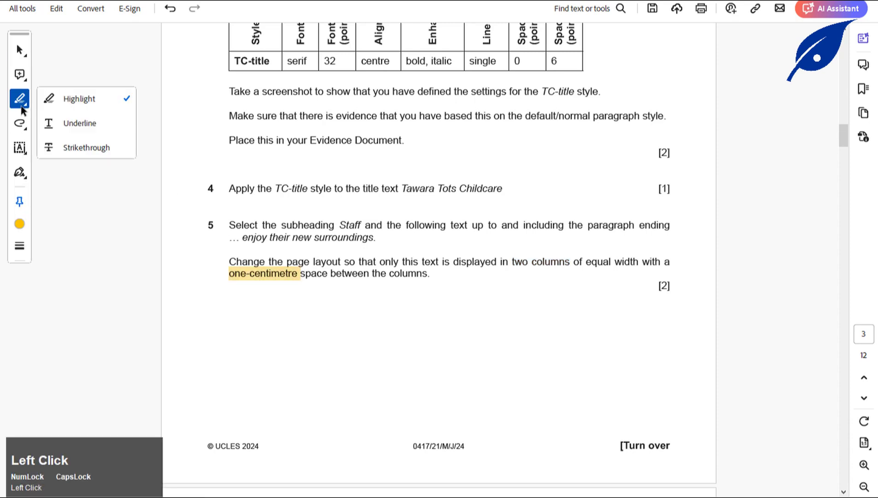
{"action": "left_click_drag", "start_coordinate": [512, 261], "coordinate": [560, 264]}
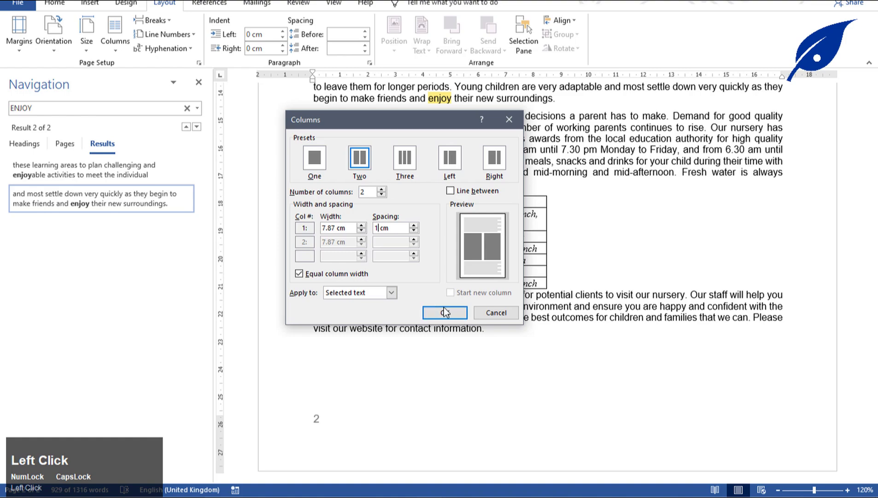
Apply the two-column, 1 cm-gap layout to the Staff passage and check the result.
{"action": "left_click", "coordinate": [444, 311]}
{"action": "scroll", "coordinate": [513, 219], "scroll_direction": "up", "scroll_amount": 5}
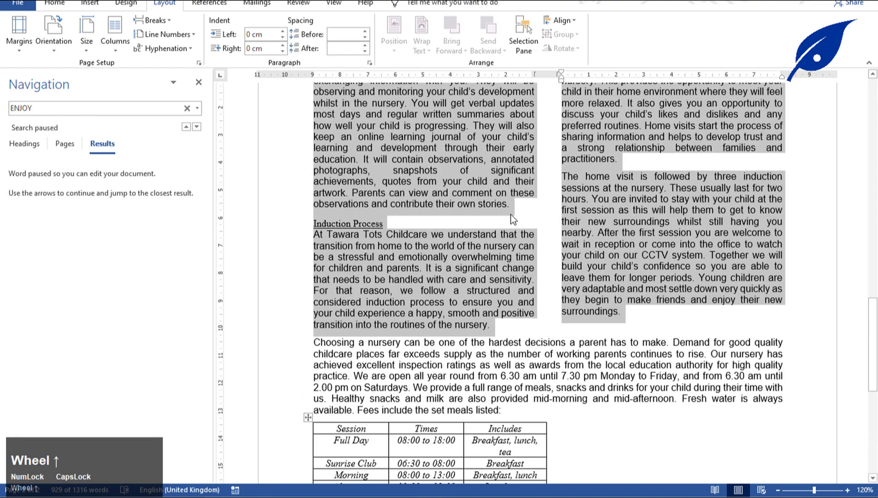
{"action": "scroll", "coordinate": [512, 218], "scroll_direction": "up", "scroll_amount": 15}
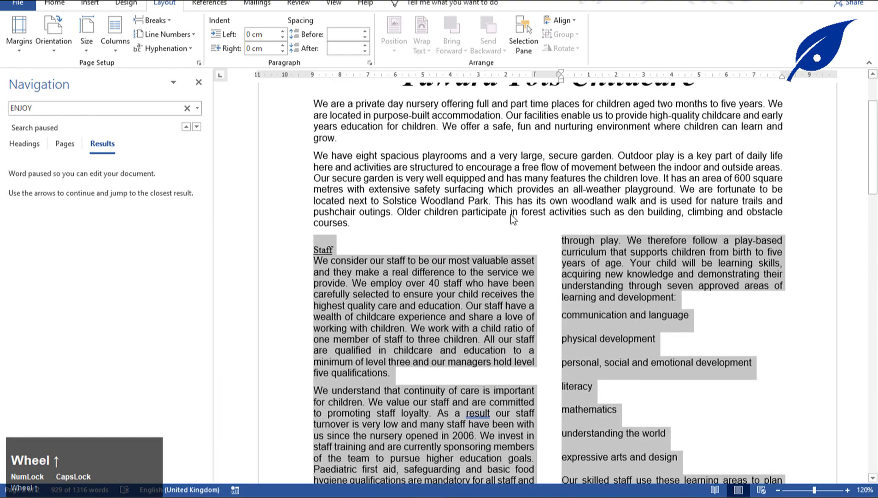
{"action": "scroll", "coordinate": [422, 271], "scroll_direction": "down", "scroll_amount": 8}
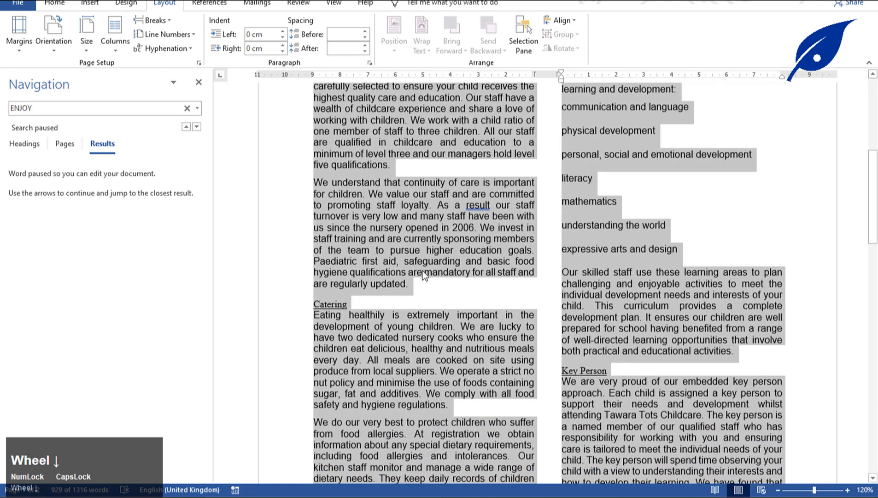
{"action": "scroll", "coordinate": [422, 270], "scroll_direction": "down", "scroll_amount": 10}
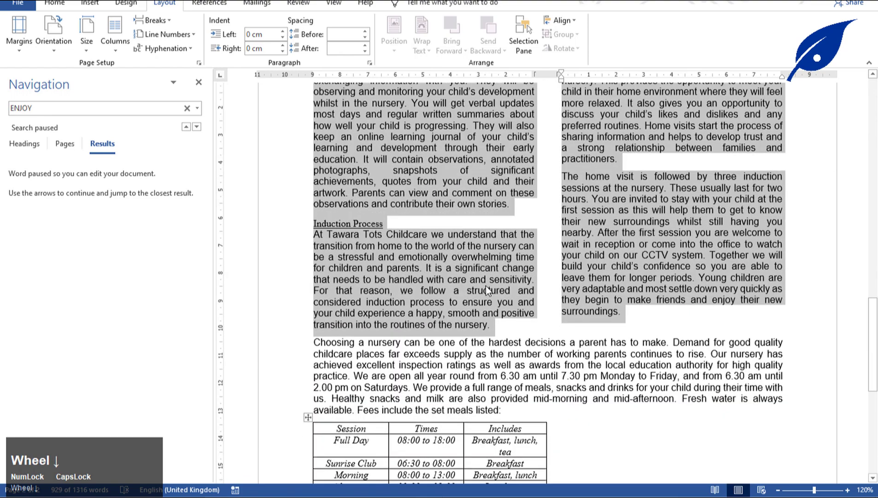
{"action": "left_click", "coordinate": [744, 303]}
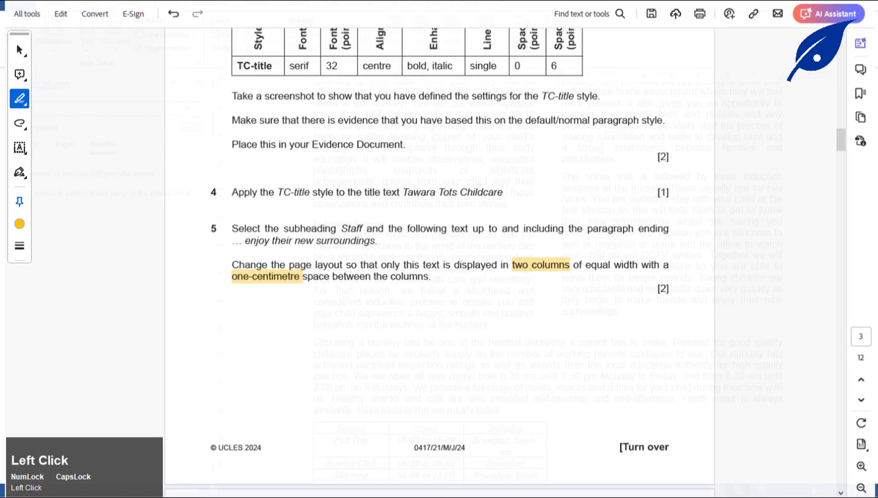
Scroll to question 6 in the exam paper and highlight 'TC-subhead' in yellow.
{"action": "left_click", "coordinate": [744, 496]}
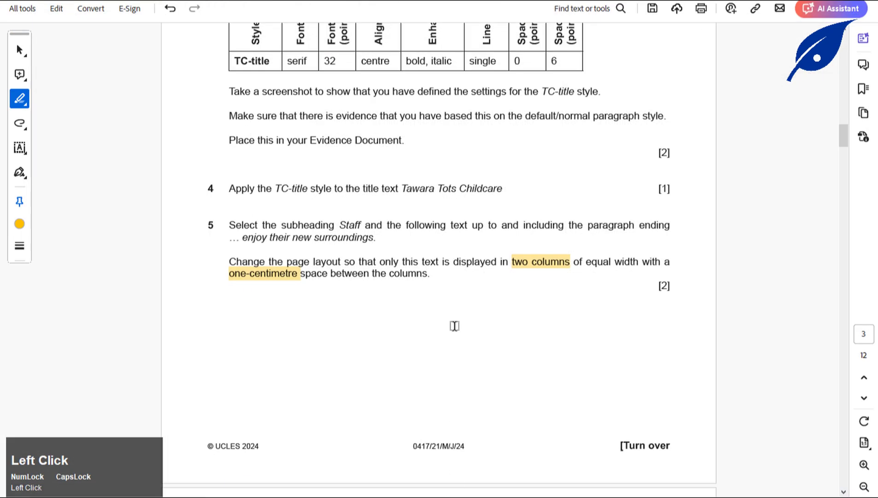
{"action": "scroll", "coordinate": [422, 298], "scroll_direction": "down", "scroll_amount": 5}
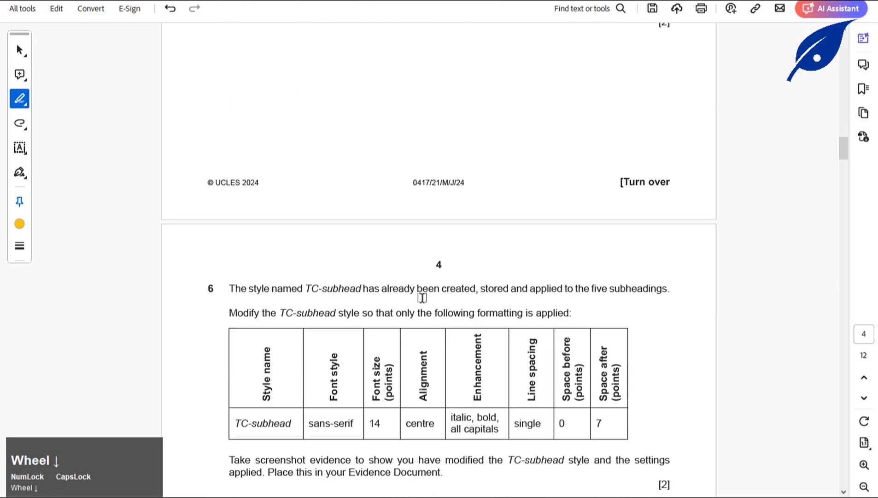
{"action": "scroll", "coordinate": [420, 297], "scroll_direction": "down", "scroll_amount": 3}
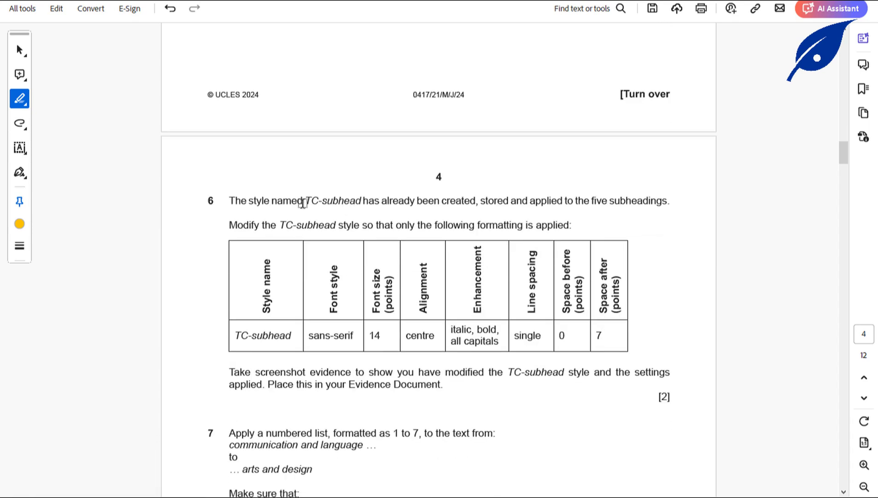
{"action": "left_click_drag", "start_coordinate": [308, 201], "coordinate": [365, 202]}
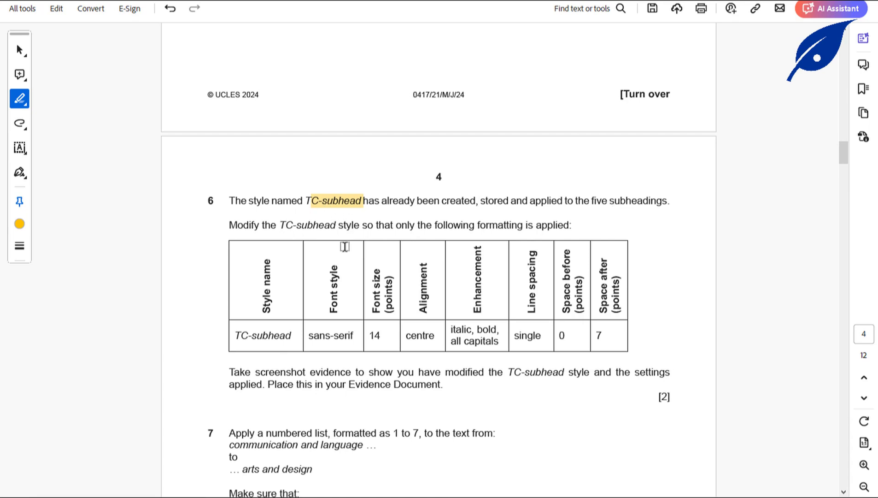
Open the Modify Style settings for TC-subhead and check its requirements in the exam paper.
{"action": "left_click", "coordinate": [484, 497]}
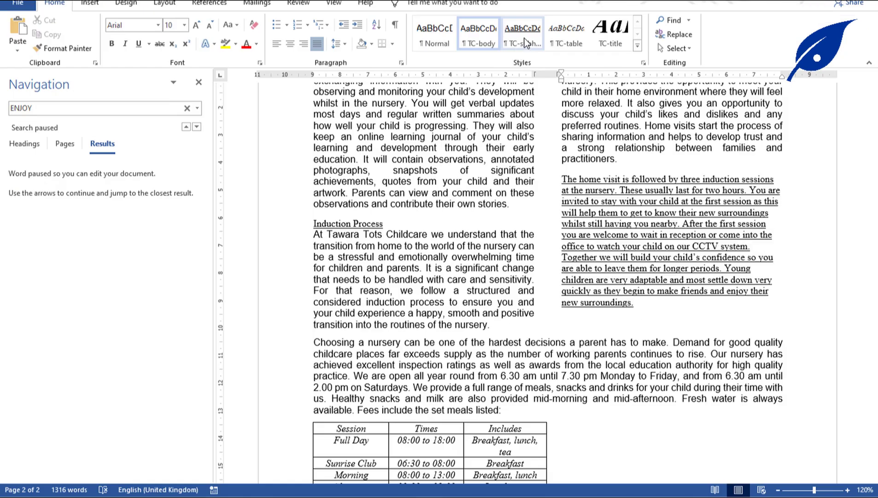
{"action": "right_click", "coordinate": [524, 37]}
{"action": "left_click", "coordinate": [554, 59]}
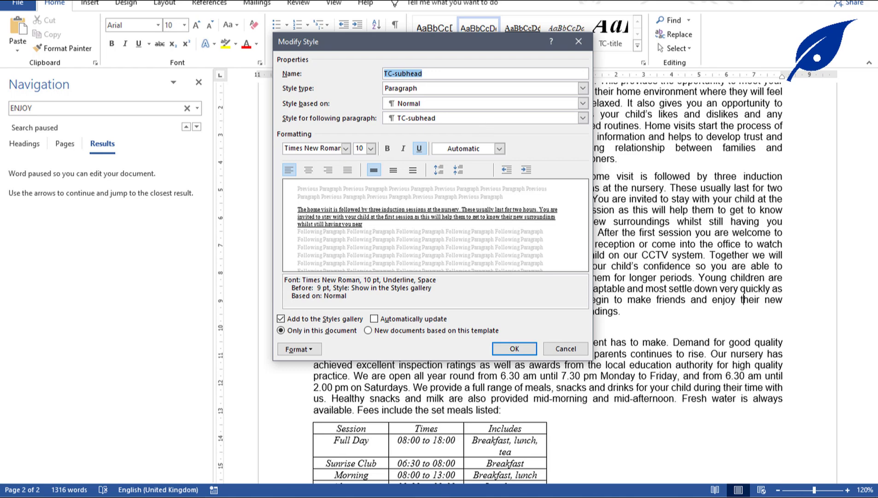
{"action": "left_click", "coordinate": [454, 493]}
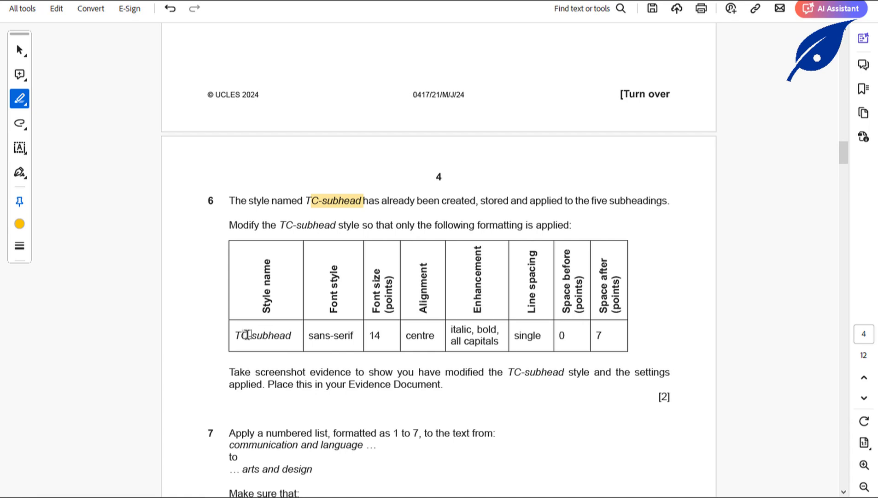
{"action": "left_click_drag", "start_coordinate": [241, 335], "coordinate": [297, 336]}
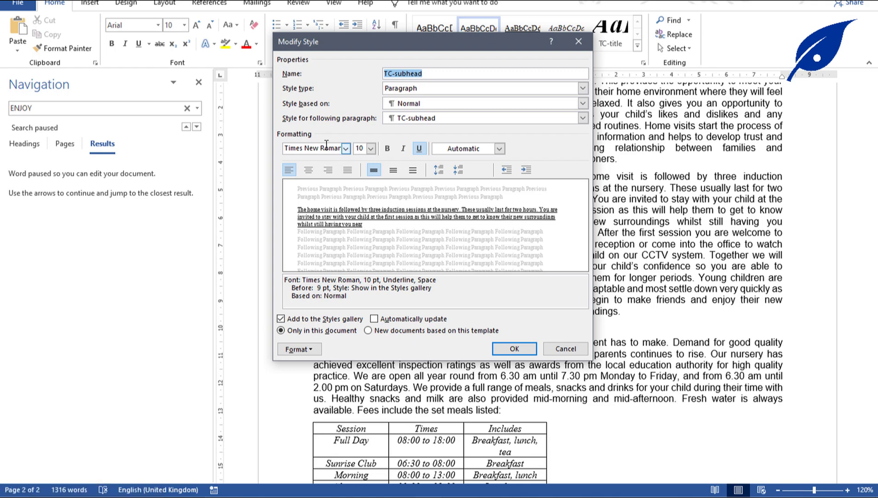
Set the TC-subhead style font to Arial at 14 pt.
{"action": "left_click", "coordinate": [327, 149]}
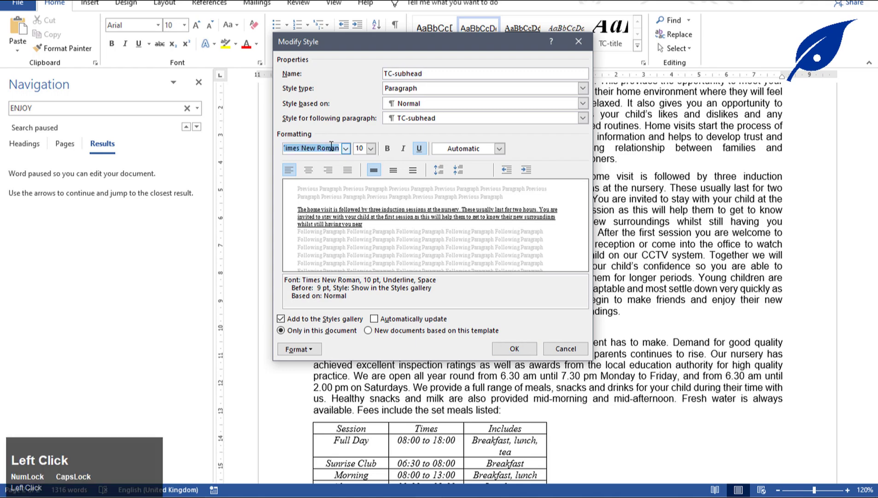
{"action": "type", "text": "Arial"}
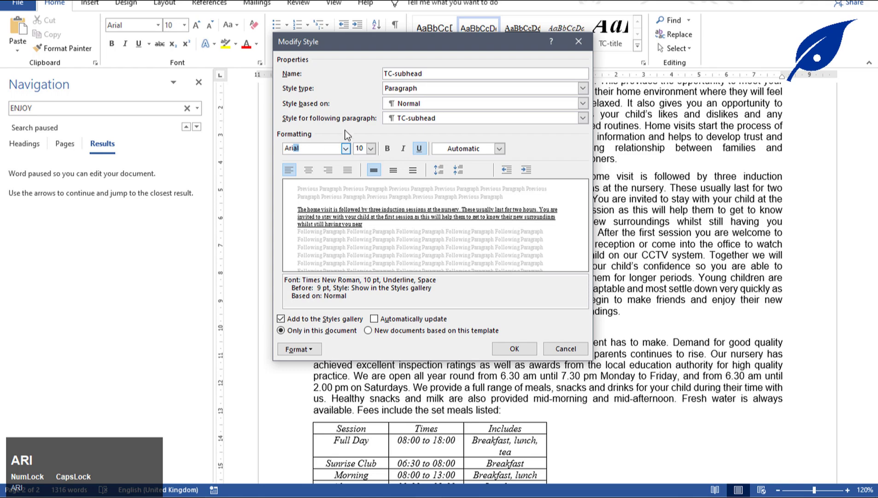
{"action": "left_click", "coordinate": [362, 148]}
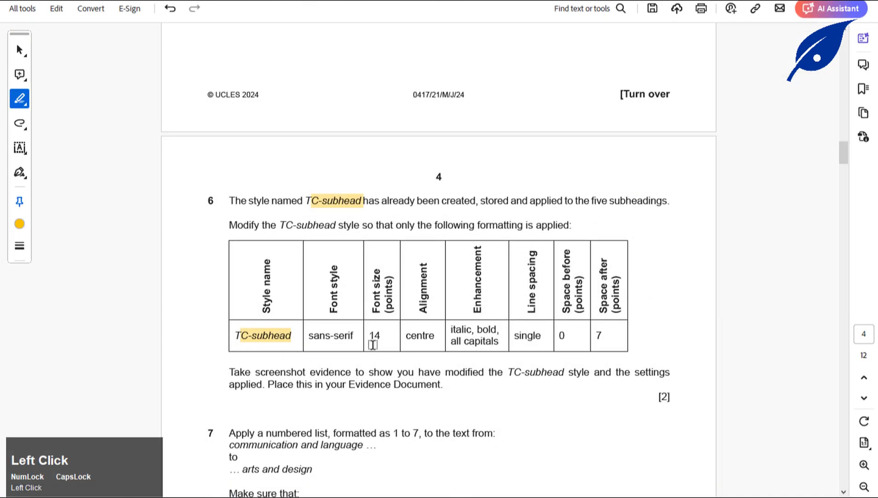
{"action": "left_click_drag", "start_coordinate": [370, 336], "coordinate": [385, 335]}
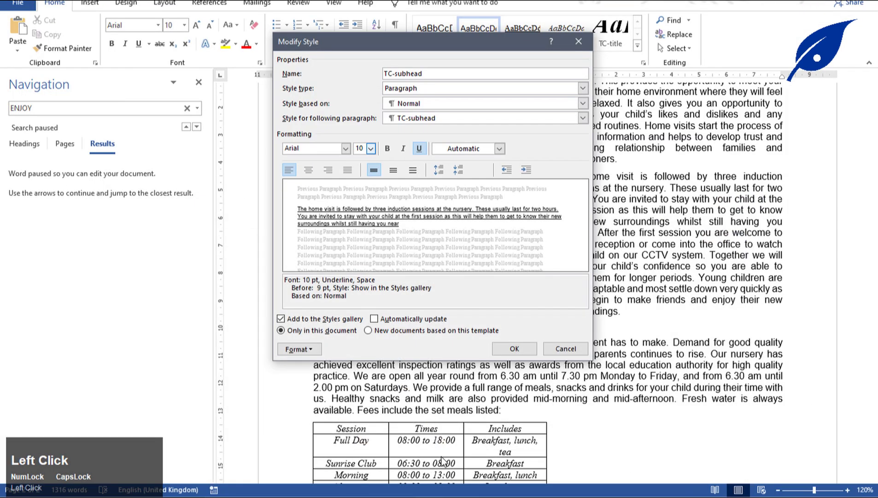
{"action": "type", "text": "1"}
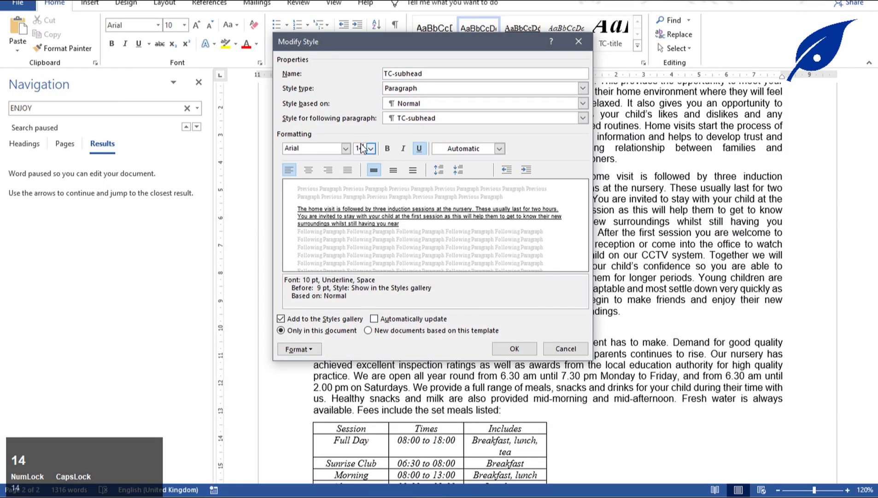
{"action": "key", "text": "Return"}
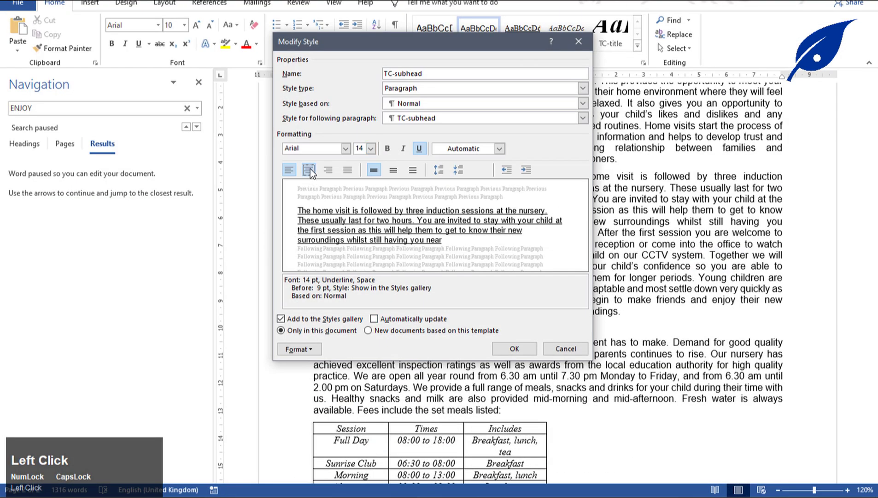
Make the style centred, italic and bold, with underline removed.
{"action": "left_click", "coordinate": [308, 170]}
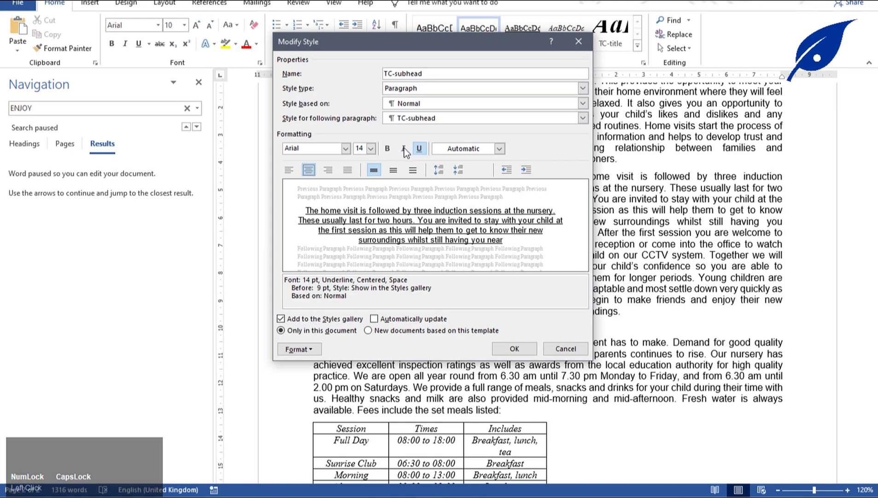
{"action": "left_click", "coordinate": [403, 149]}
{"action": "left_click", "coordinate": [388, 149]}
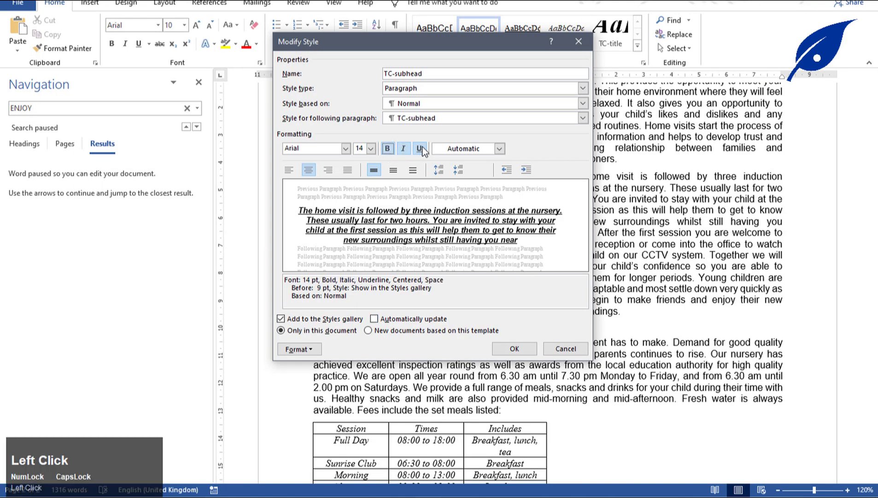
{"action": "left_click", "coordinate": [438, 496]}
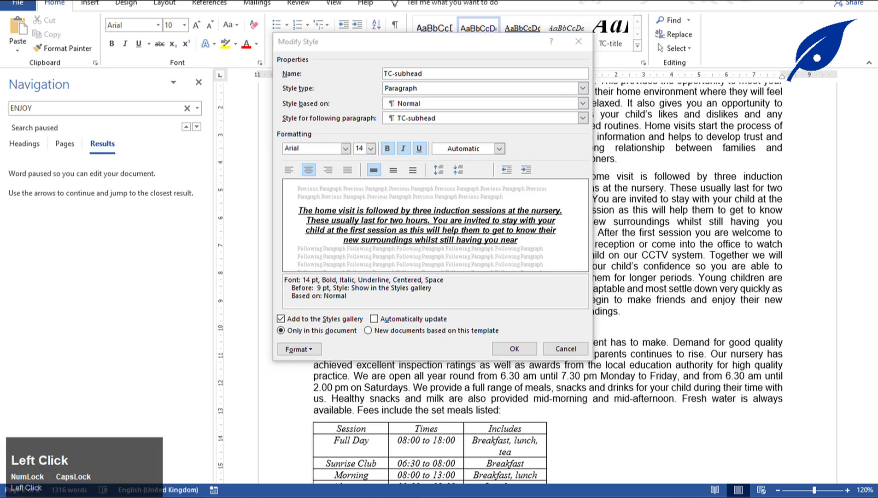
{"action": "left_click", "coordinate": [450, 494]}
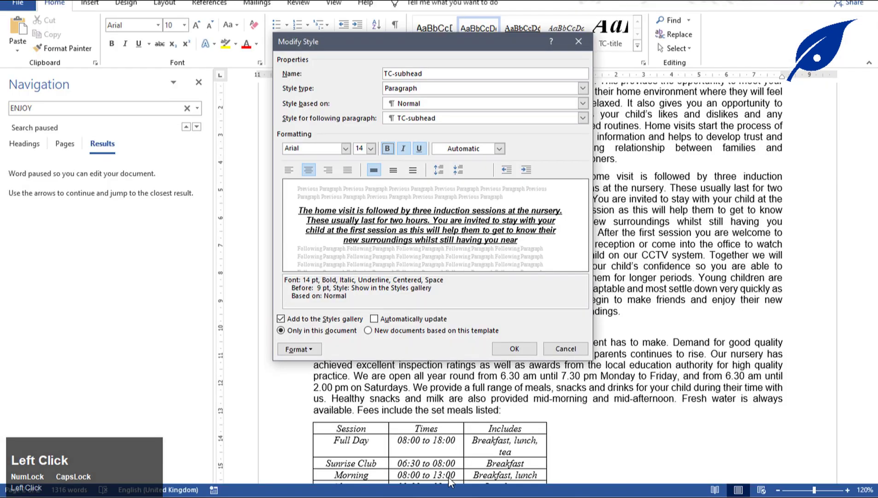
{"action": "left_click", "coordinate": [420, 150]}
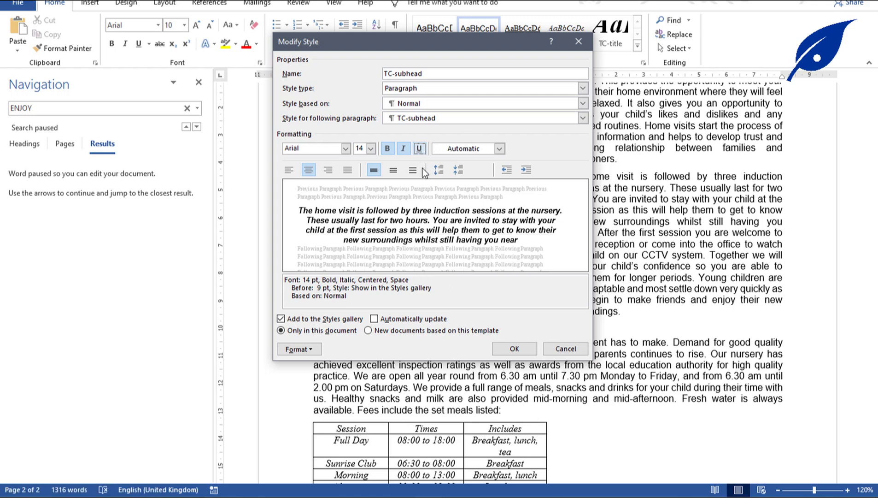
{"action": "left_click", "coordinate": [304, 349]}
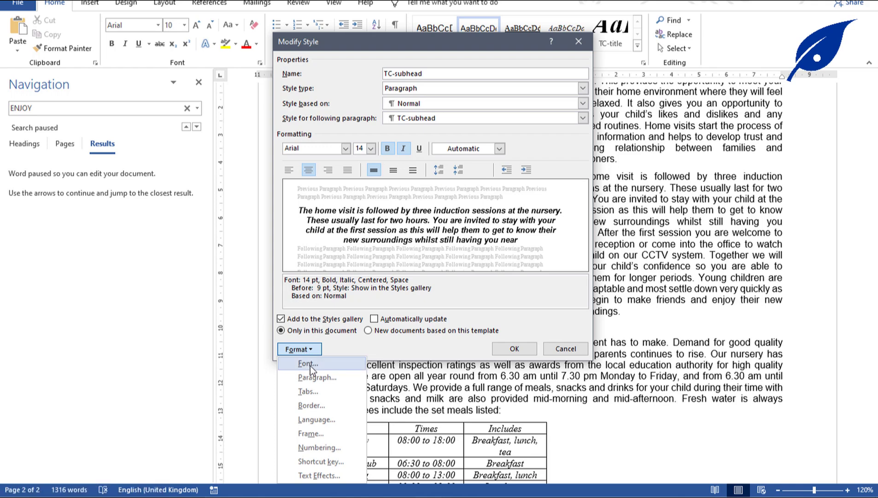
Turn on All caps in the TC-subhead style's font settings.
{"action": "left_click", "coordinate": [310, 366]}
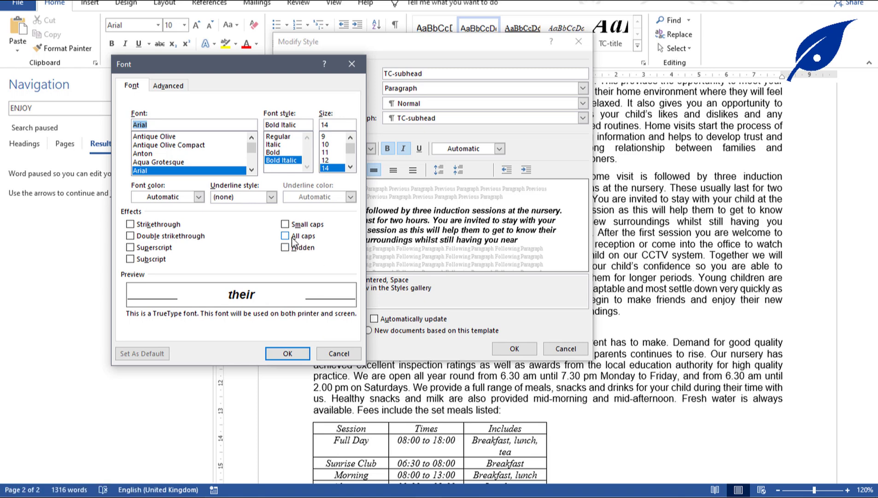
{"action": "left_click", "coordinate": [285, 235]}
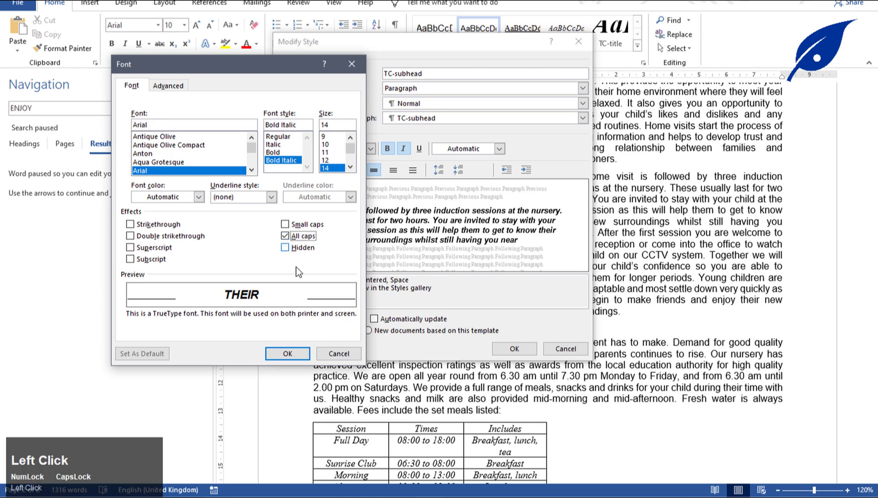
{"action": "left_click", "coordinate": [296, 355]}
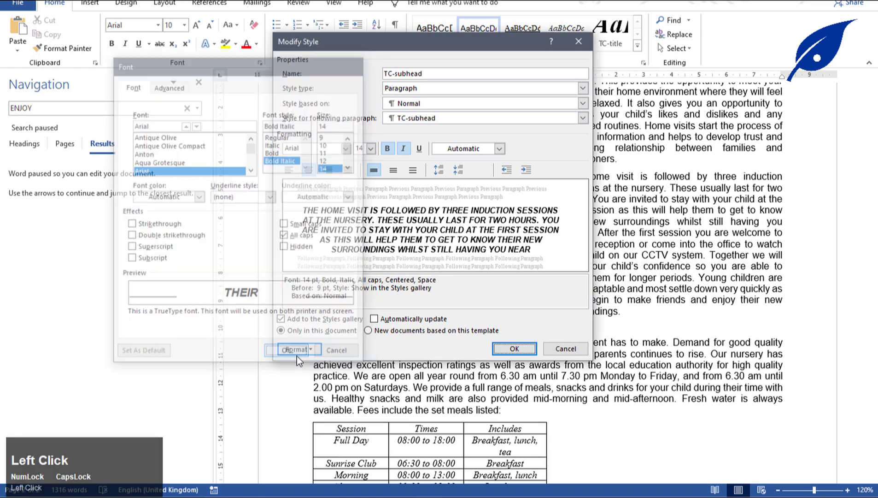
Compare the style settings against the exam paper's question 6 requirements.
{"action": "left_click", "coordinate": [464, 492]}
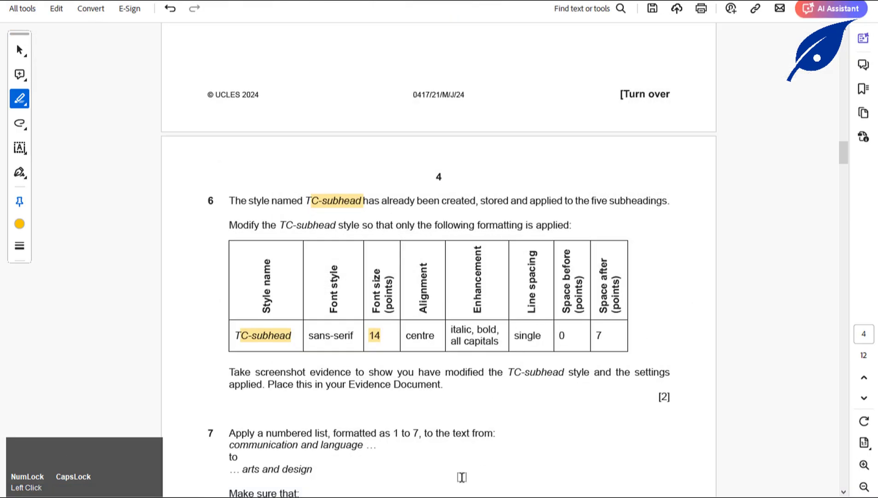
{"action": "left_click", "coordinate": [452, 493]}
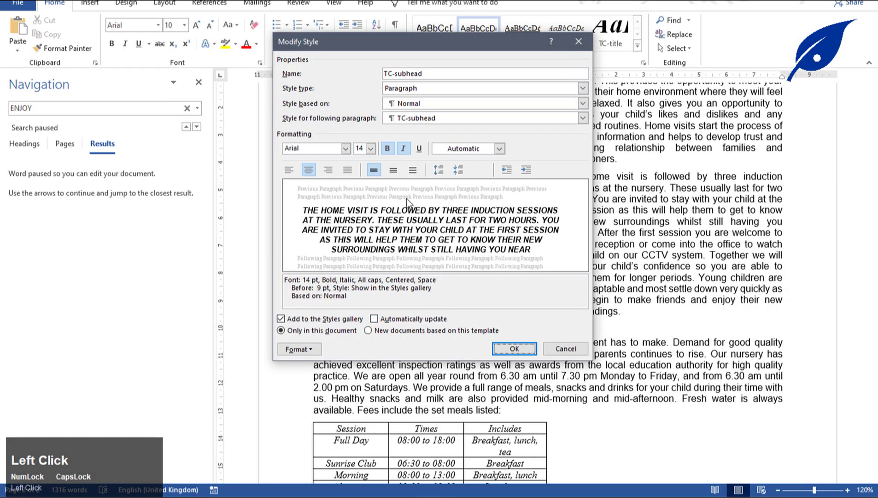
{"action": "left_click", "coordinate": [374, 170]}
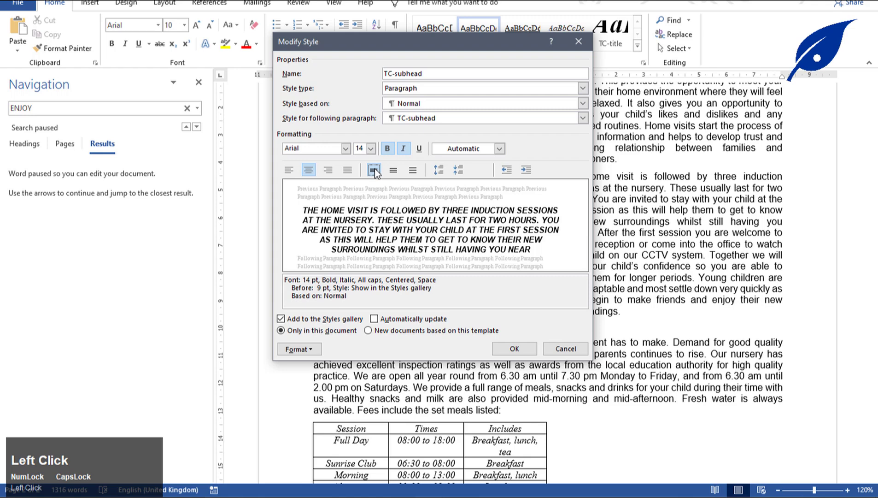
{"action": "left_click", "coordinate": [461, 493]}
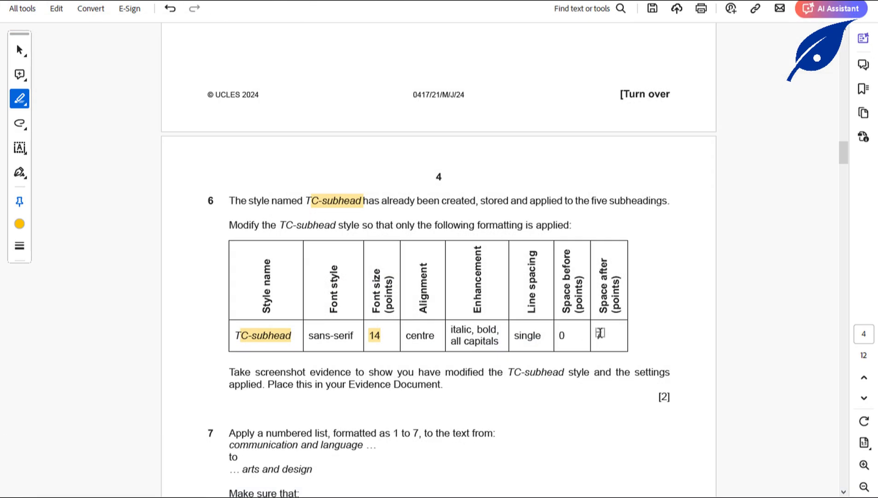
Set the TC-subhead paragraph spacing to 0 pt before and 7 pt after.
{"action": "left_click", "coordinate": [460, 493]}
{"action": "left_click", "coordinate": [311, 349]}
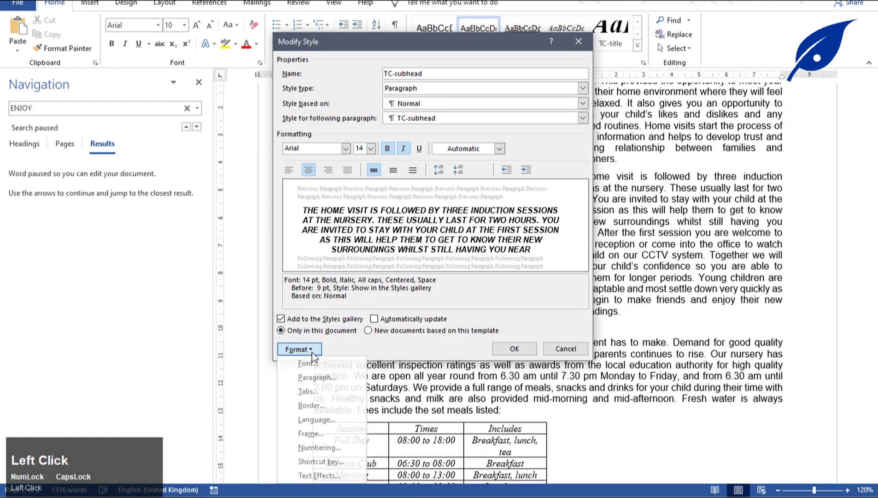
{"action": "left_click", "coordinate": [318, 377]}
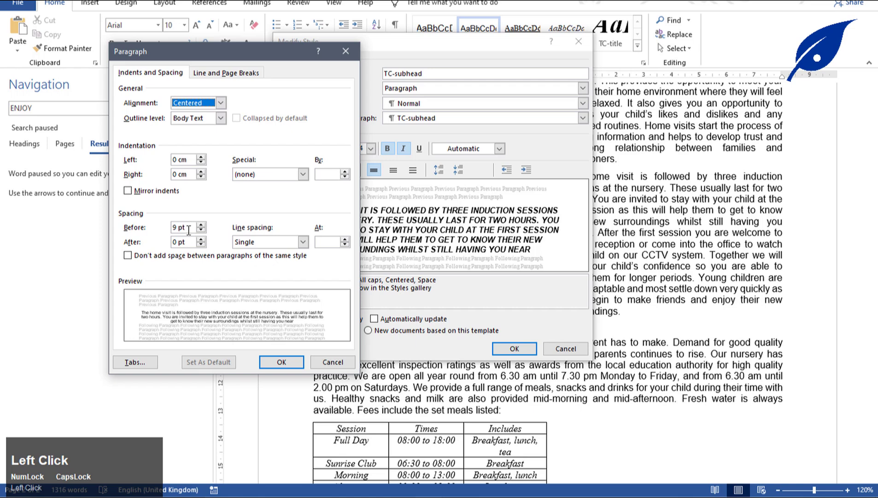
{"action": "left_click", "coordinate": [177, 228]}
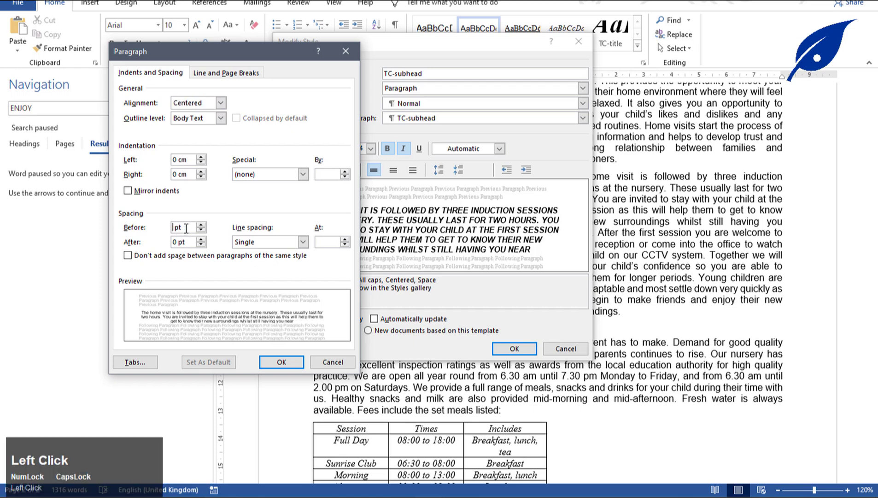
{"action": "type", "text": "0"}
{"action": "left_click", "coordinate": [178, 242]}
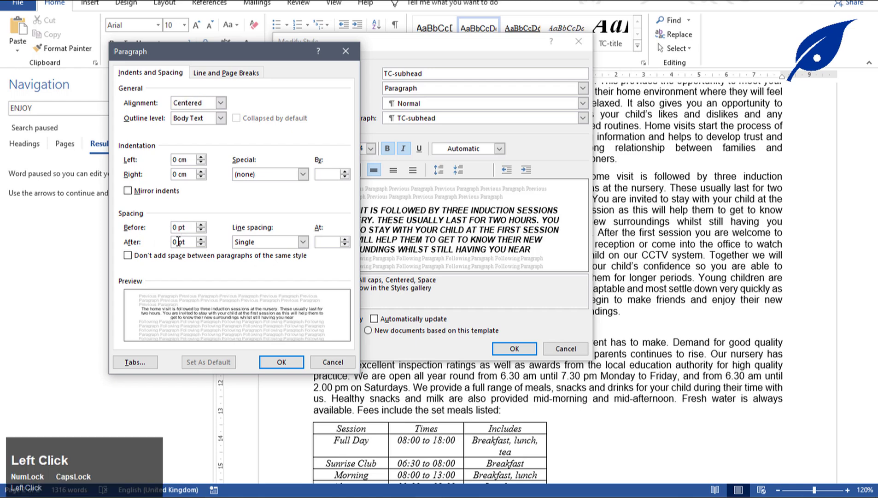
{"action": "type", "text": "7"}
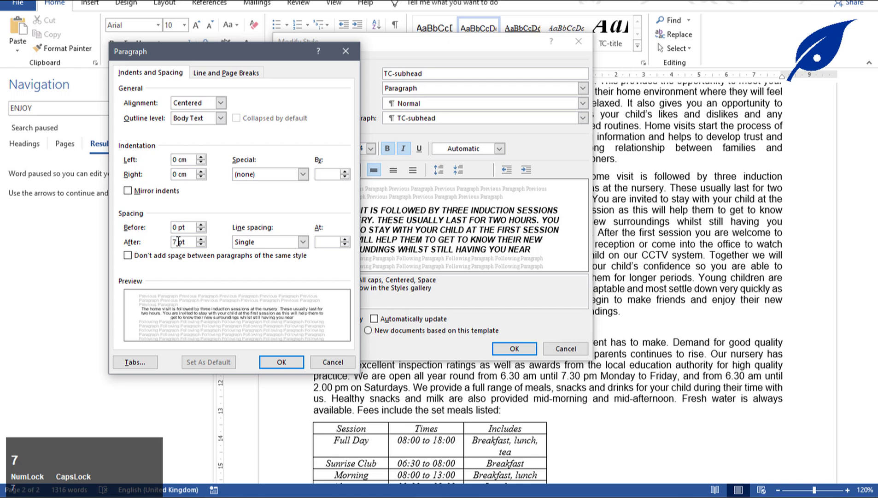
{"action": "left_click", "coordinate": [281, 362]}
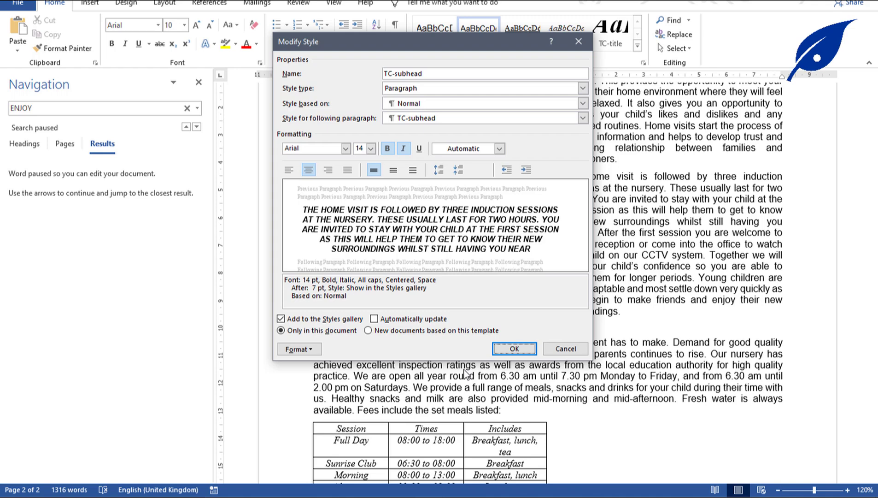
Save the modified TC-subhead style and check the restyled subheadings against the exam paper.
{"action": "left_click", "coordinate": [514, 348]}
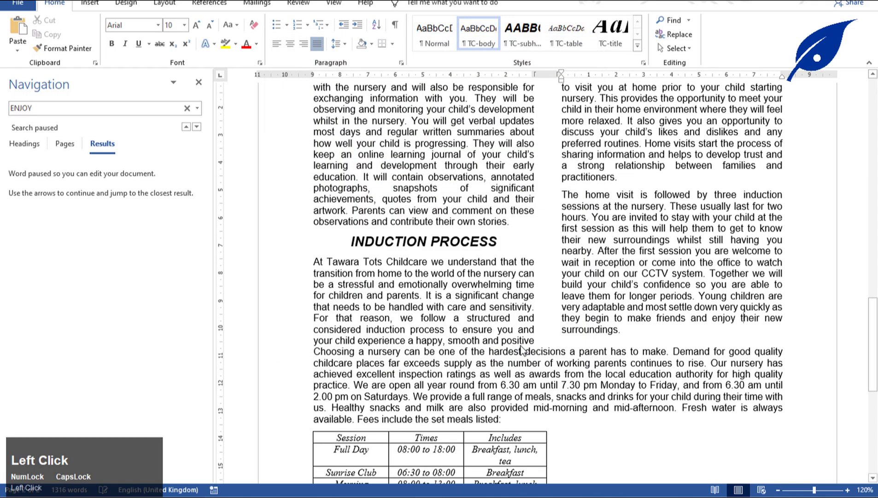
{"action": "scroll", "coordinate": [524, 322], "scroll_direction": "up", "scroll_amount": 15}
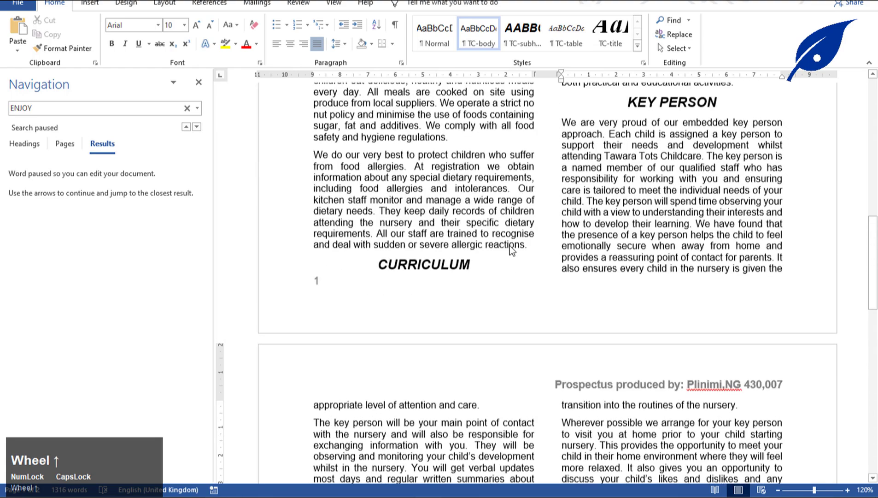
{"action": "scroll", "coordinate": [511, 245], "scroll_direction": "up", "scroll_amount": 10}
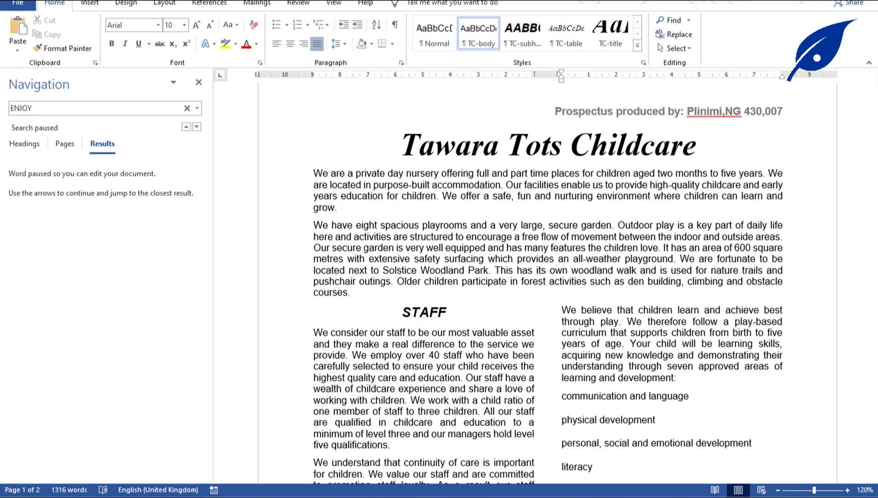
{"action": "left_click", "coordinate": [478, 408]}
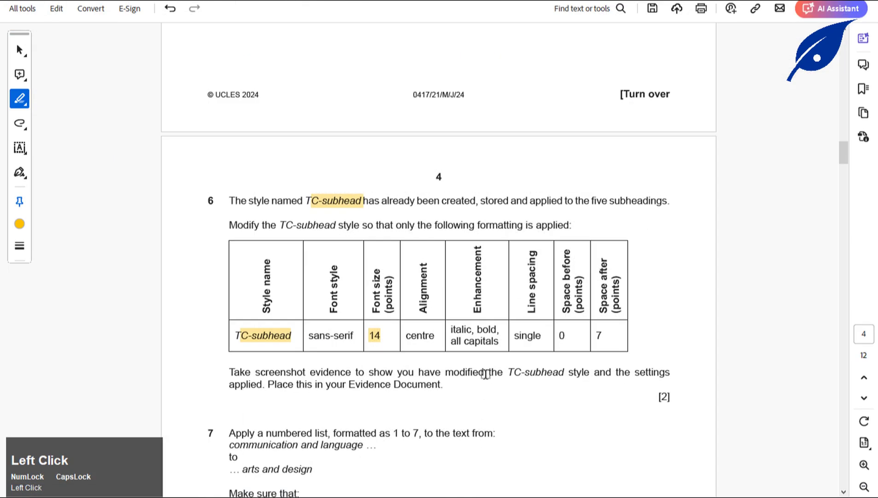
{"action": "scroll", "coordinate": [460, 352], "scroll_direction": "down", "scroll_amount": 2}
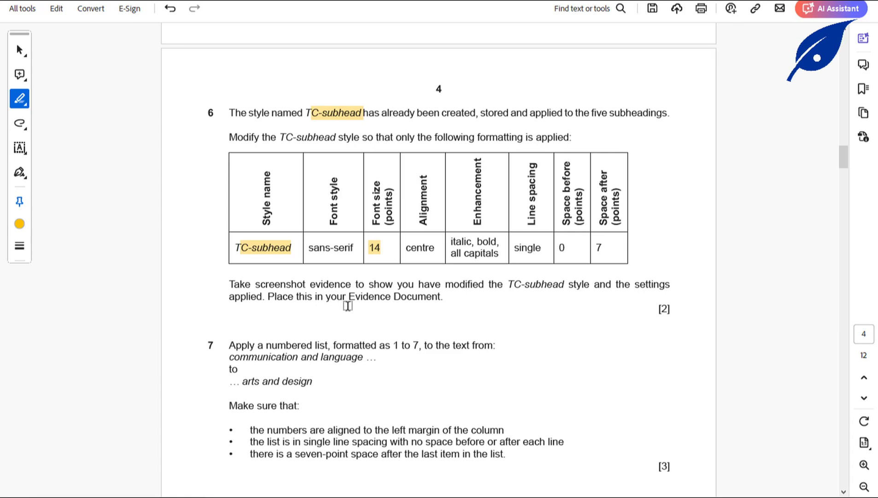
{"action": "left_click", "coordinate": [442, 492]}
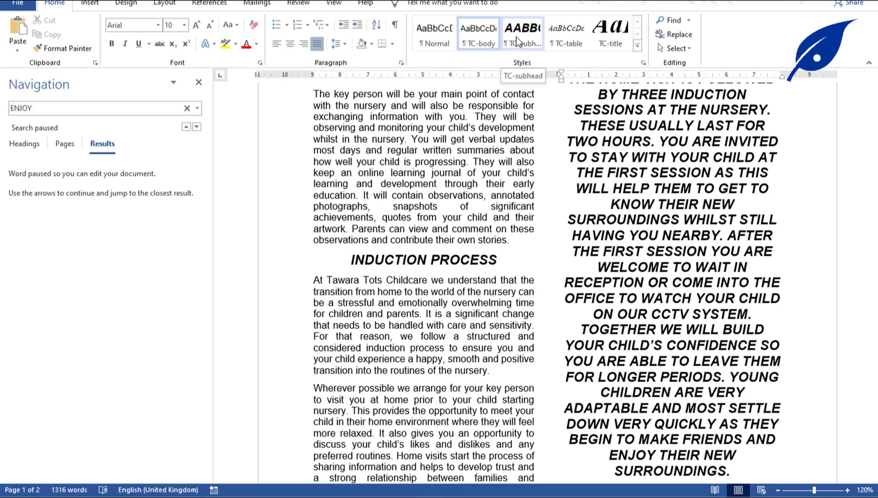
Snip the TC-subhead Modify Style dialog with Snipping Tool, copy it, and close the dialog.
{"action": "right_click", "coordinate": [518, 42]}
{"action": "left_click", "coordinate": [541, 61]}
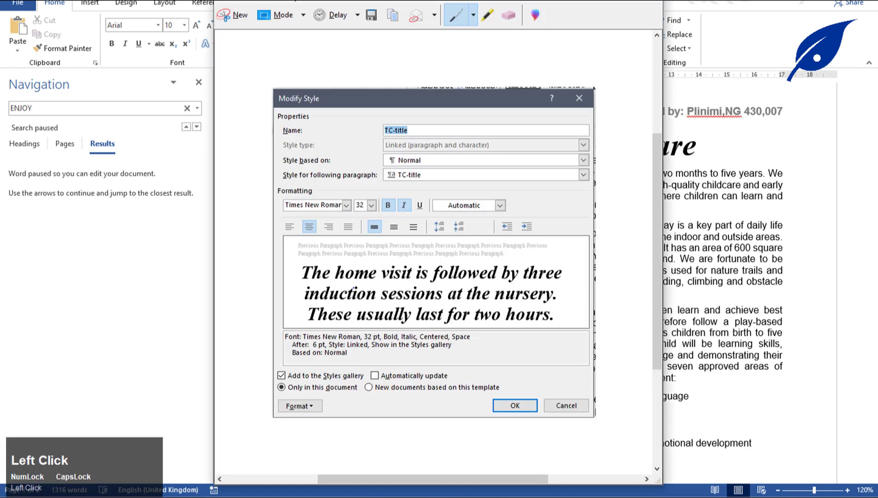
{"action": "left_click", "coordinate": [237, 16]}
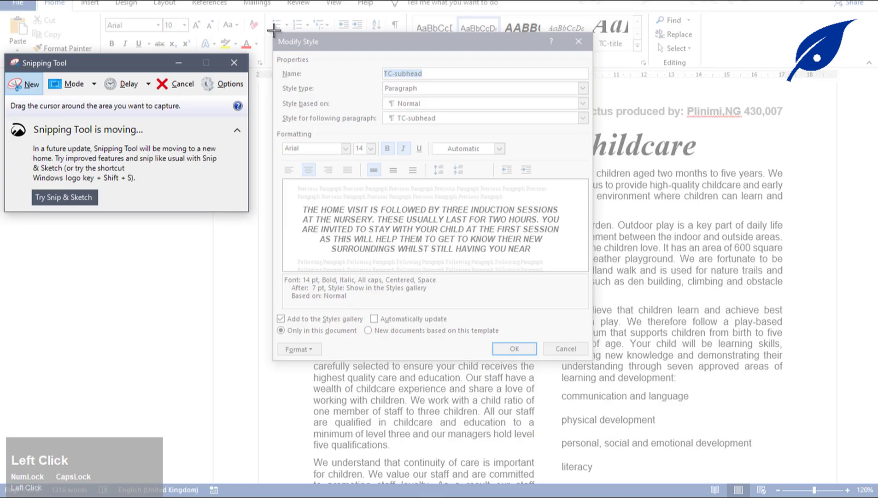
{"action": "left_click_drag", "start_coordinate": [271, 32], "coordinate": [596, 364]}
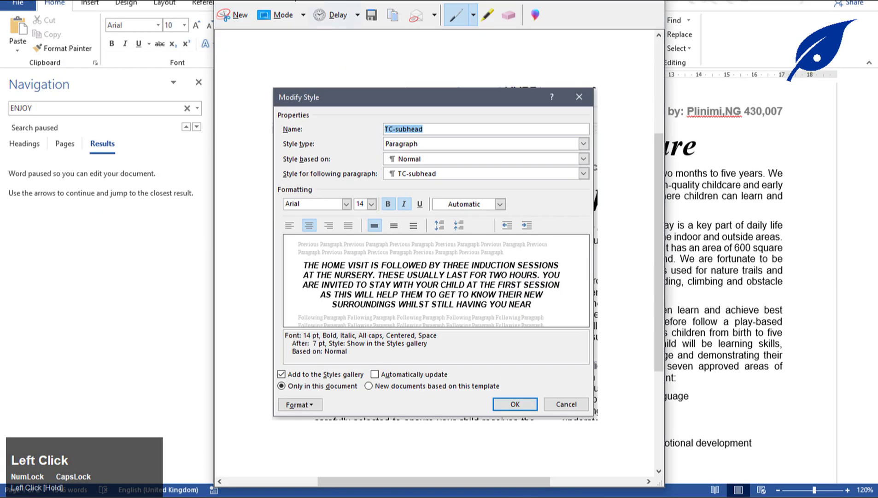
{"action": "left_click", "coordinate": [390, 17]}
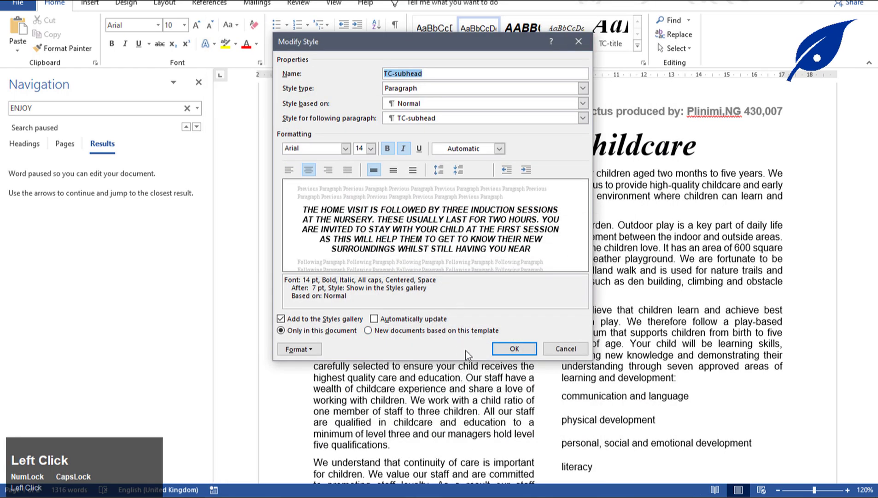
{"action": "left_click", "coordinate": [505, 351]}
Paste the TC-subhead settings screenshot below 'Step 6 evidence:' in EVIDENCE007.
{"action": "mouse_move", "coordinate": [455, 489]}
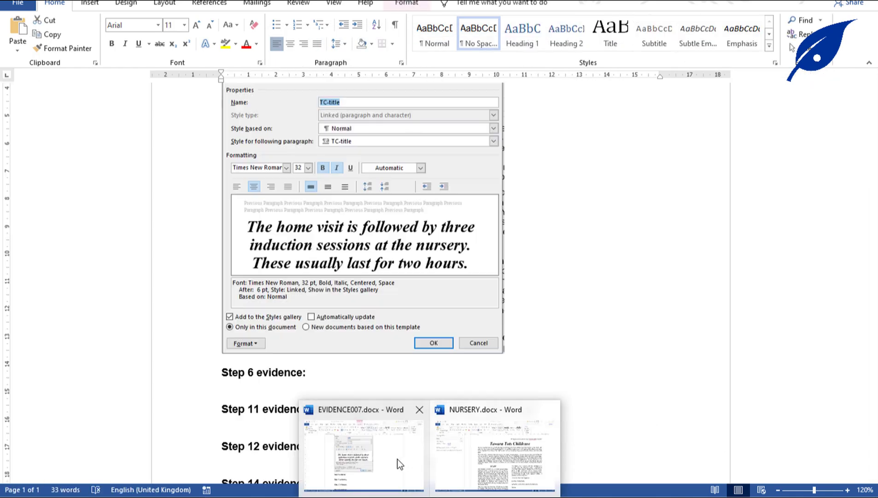
{"action": "left_click", "coordinate": [397, 459]}
{"action": "left_click", "coordinate": [260, 393]}
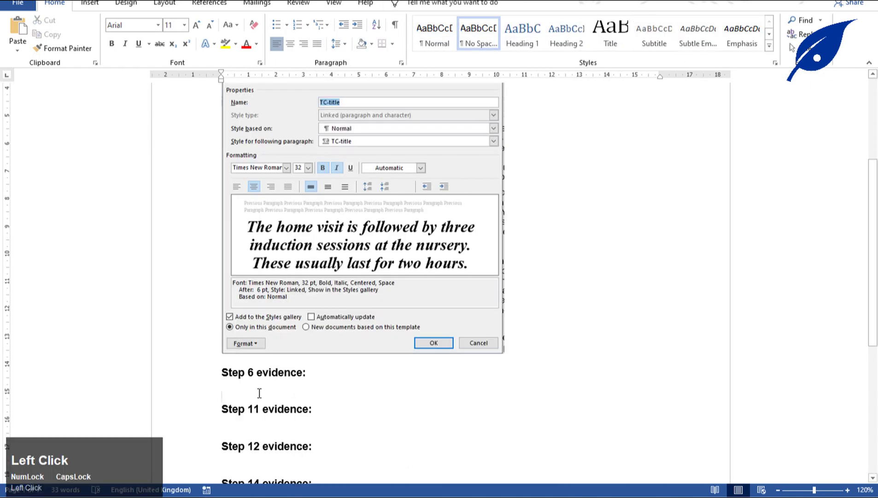
{"action": "key", "text": "Return"}
{"action": "key", "text": "Up"}
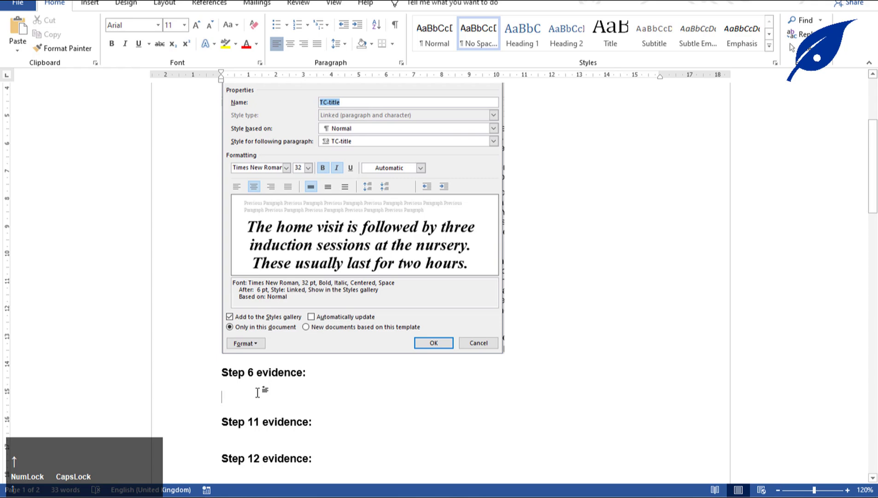
{"action": "key", "text": "ctrl+v"}
Shrink the pasted screenshot by its corner handle and save EVIDENCE007.
{"action": "left_click", "coordinate": [331, 252]}
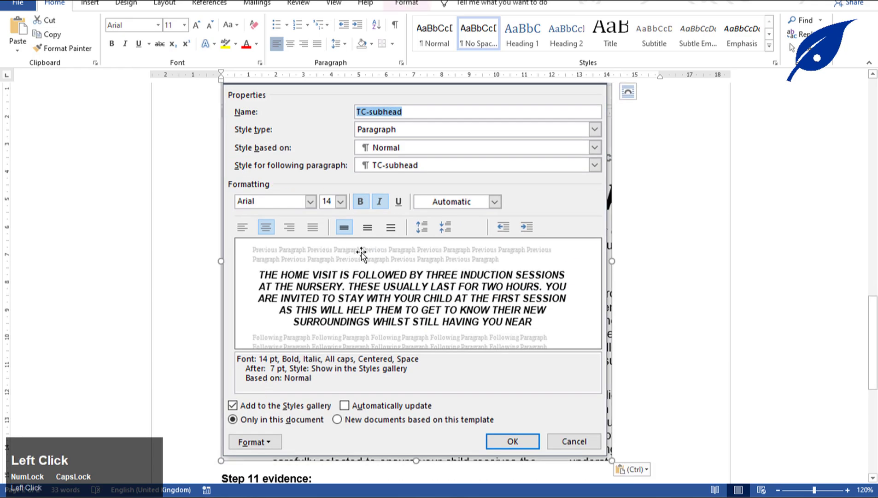
{"action": "left_click_drag", "start_coordinate": [612, 459], "coordinate": [490, 306]}
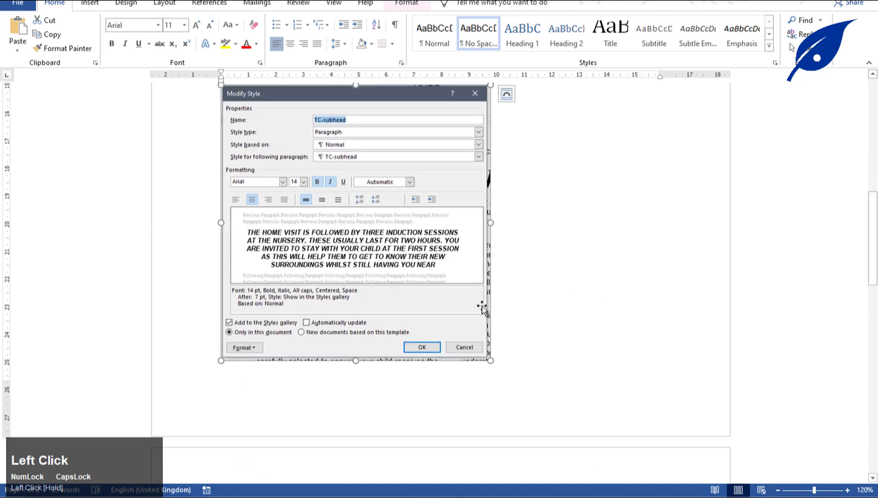
{"action": "scroll", "coordinate": [484, 305], "scroll_direction": "up", "scroll_amount": 3}
{"action": "scroll", "coordinate": [481, 306], "scroll_direction": "down", "scroll_amount": 5}
{"action": "scroll", "coordinate": [482, 306], "scroll_direction": "down", "scroll_amount": 1}
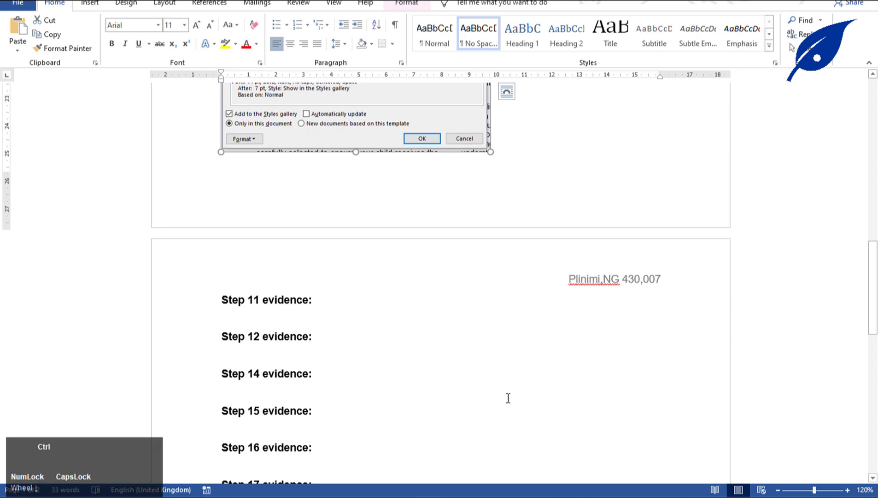
{"action": "key", "text": "ctrl+s"}
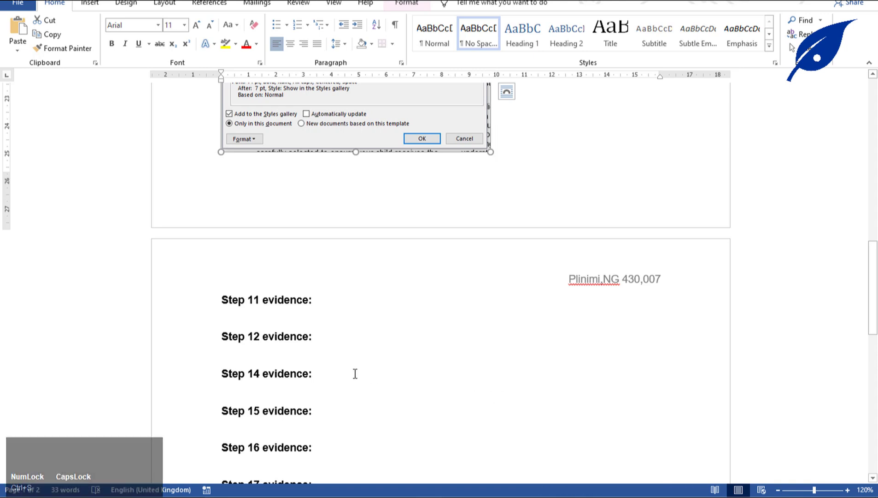
Read question 7 in the exam PDF and select 'arts and design' in NURSERY's learning-areas list.
{"action": "left_click", "coordinate": [456, 470]}
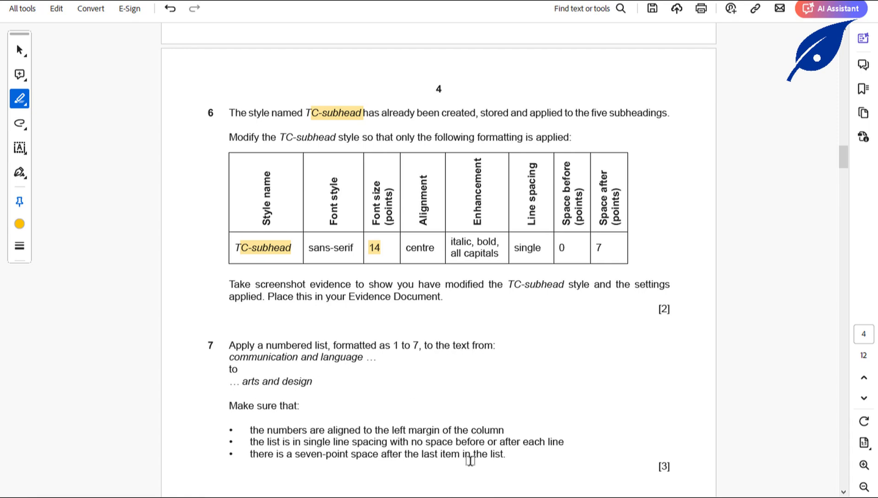
{"action": "left_click", "coordinate": [449, 479]}
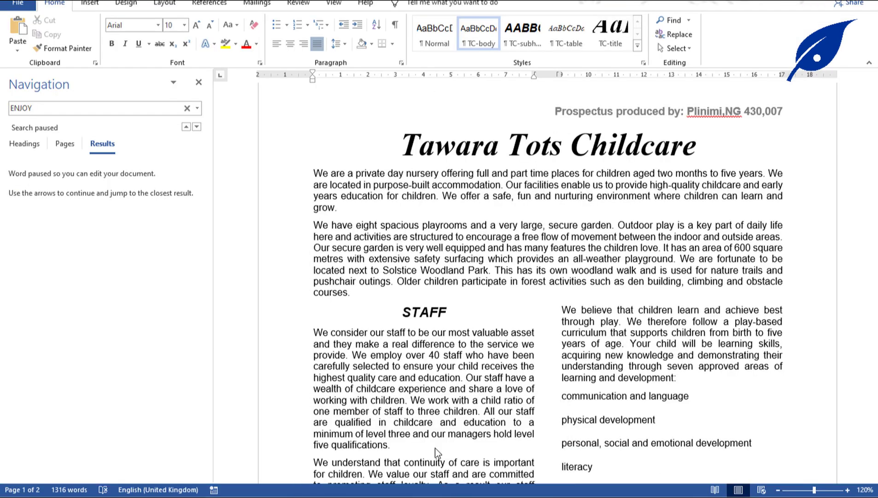
{"action": "left_click", "coordinate": [595, 396]}
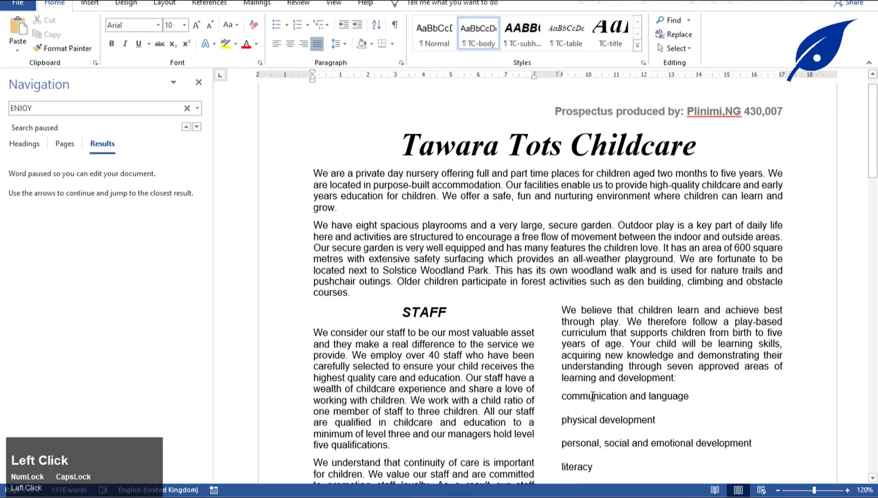
{"action": "scroll", "coordinate": [552, 364], "scroll_direction": "down", "scroll_amount": 3}
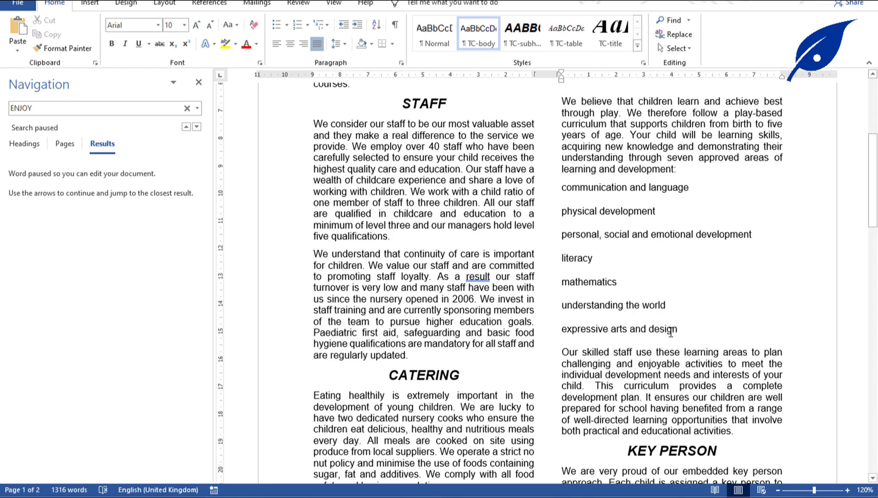
{"action": "left_click_drag", "start_coordinate": [612, 328], "coordinate": [678, 328]}
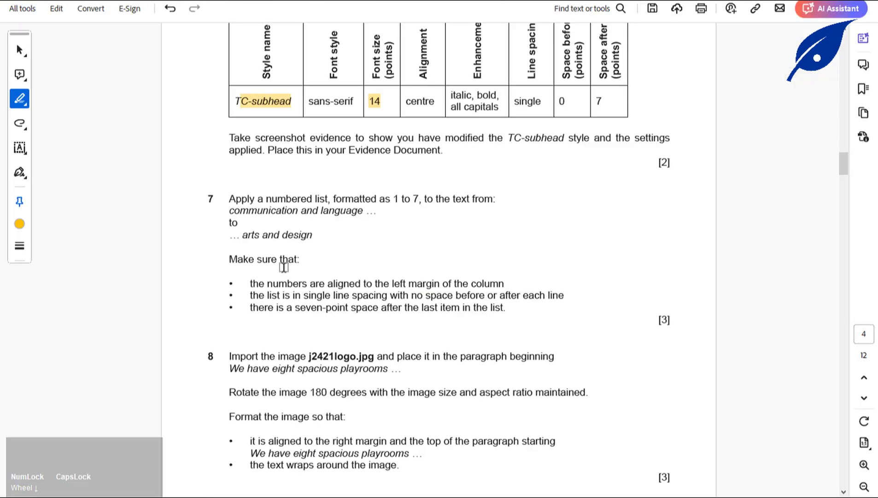
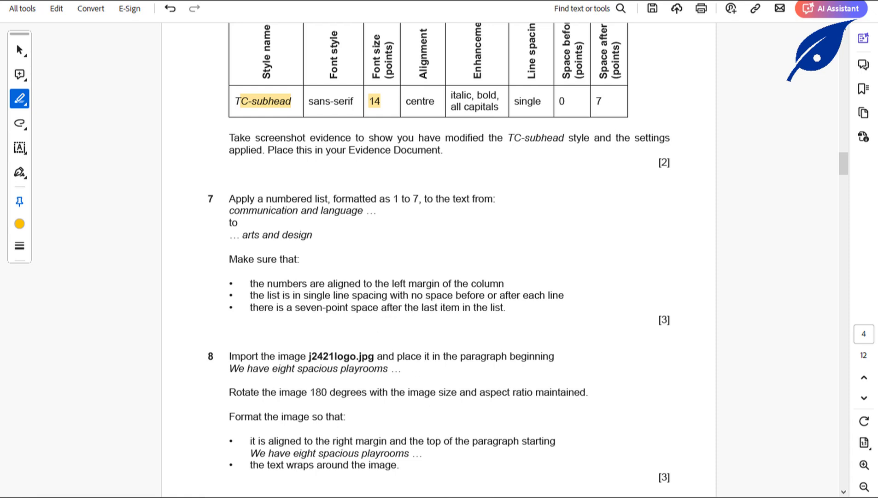
Number the lines from communication and language to expressive arts and design as a 1. 2. 3. list.
{"action": "left_click", "coordinate": [417, 495]}
{"action": "left_click", "coordinate": [474, 472]}
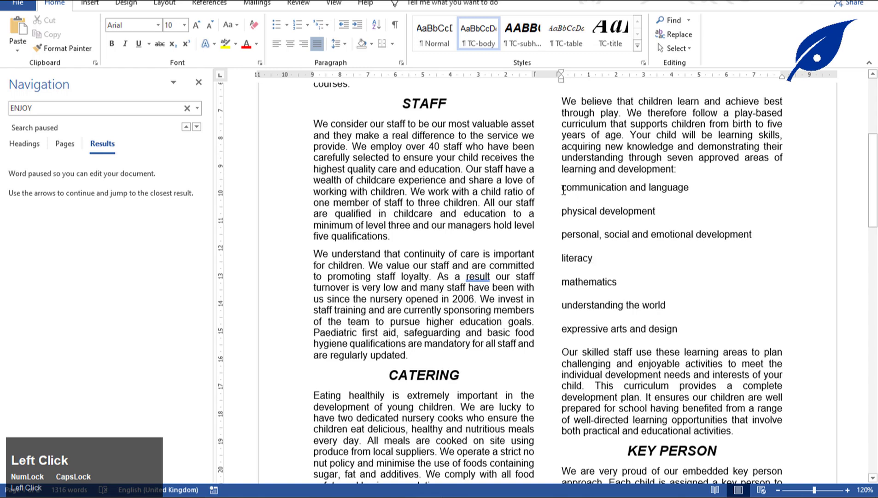
{"action": "left_click_drag", "start_coordinate": [563, 191], "coordinate": [682, 330]}
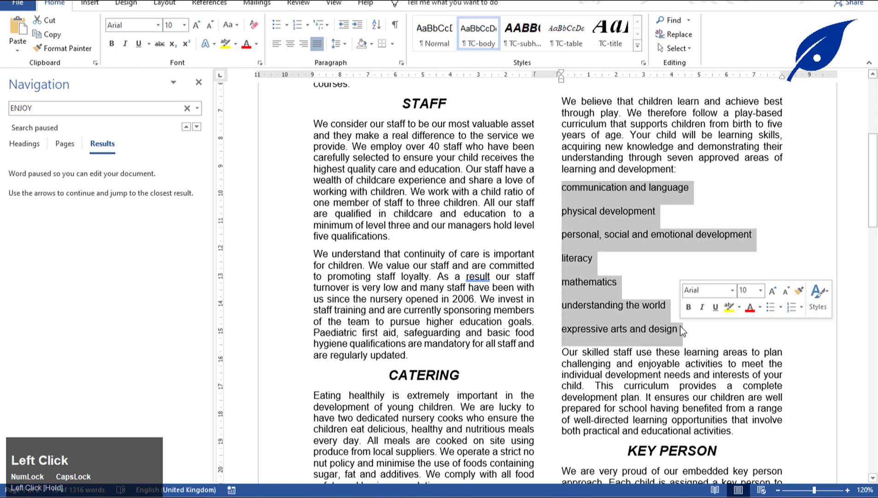
{"action": "left_click", "coordinate": [396, 495]}
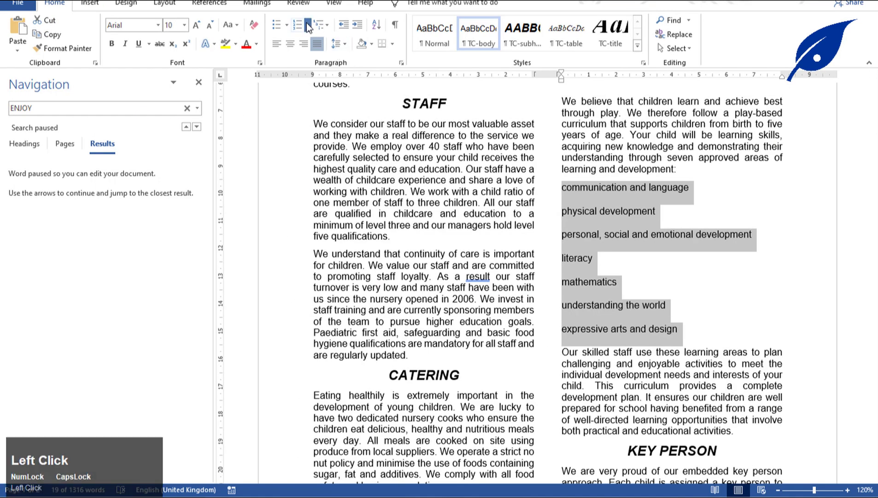
{"action": "left_click", "coordinate": [307, 24]}
{"action": "left_click", "coordinate": [371, 75]}
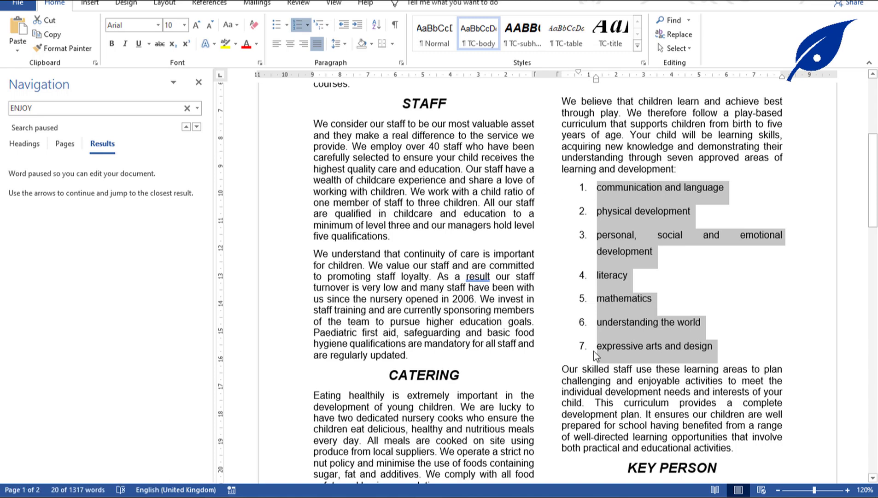
Close the search results pane and set the numbered list to 1.0 line spacing.
{"action": "left_click", "coordinate": [442, 496]}
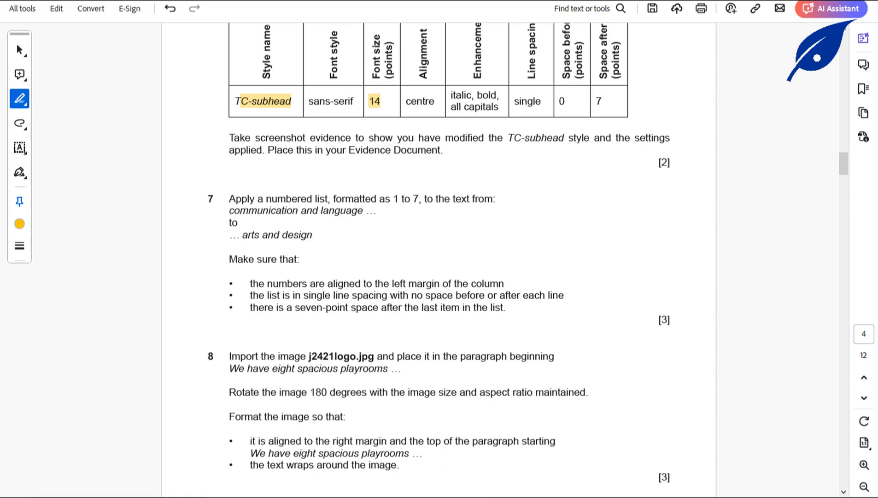
{"action": "left_click", "coordinate": [415, 495]}
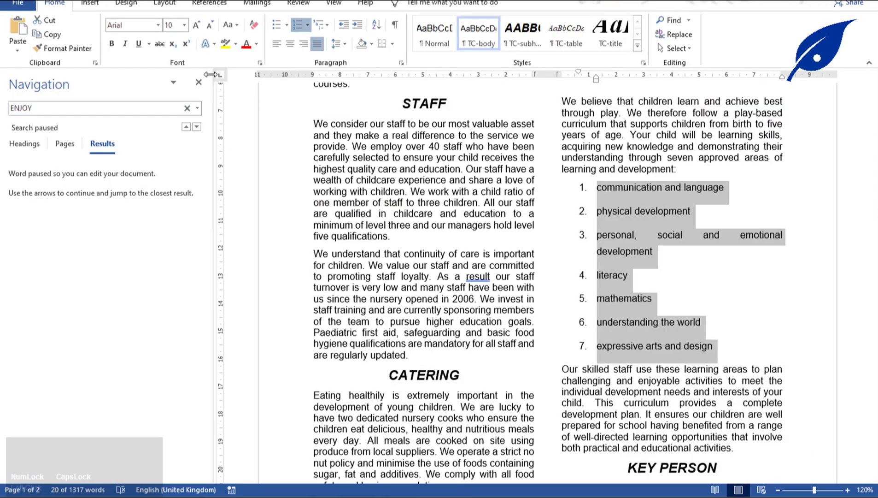
{"action": "left_click", "coordinate": [199, 82]}
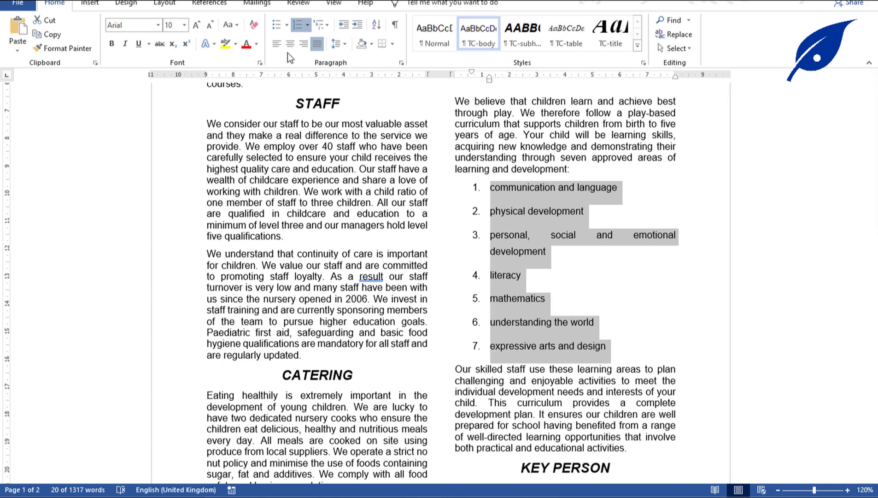
{"action": "left_click", "coordinate": [345, 45]}
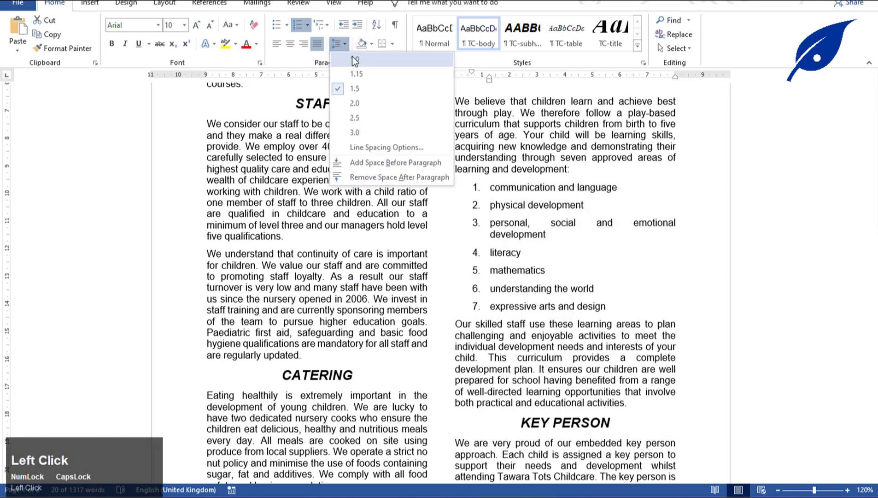
{"action": "left_click", "coordinate": [353, 60]}
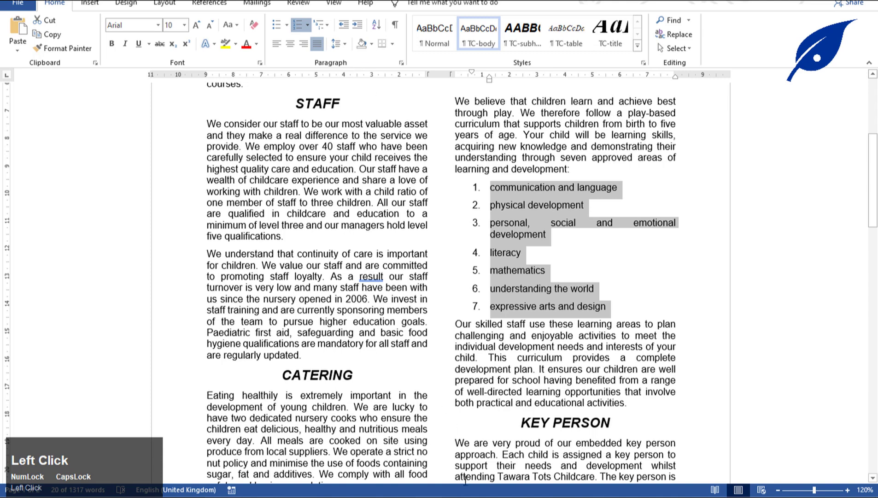
Remove the space after each item in the numbered list.
{"action": "left_click", "coordinate": [466, 495]}
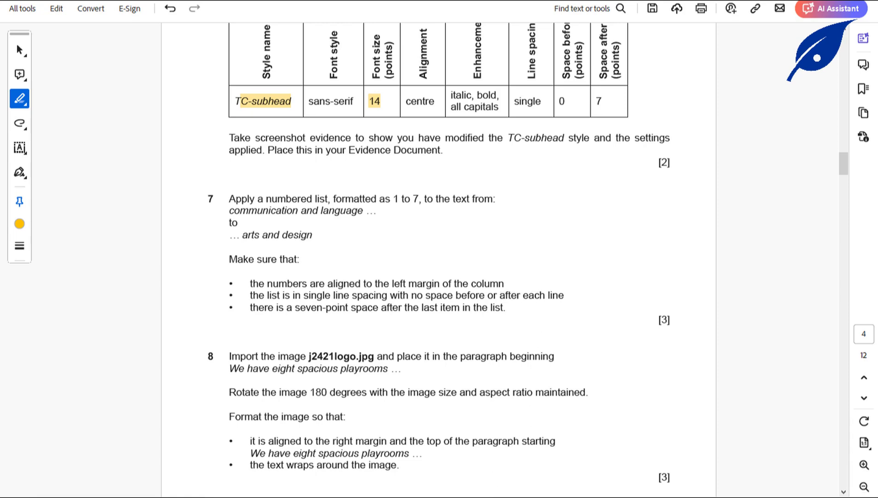
{"action": "left_click", "coordinate": [507, 496]}
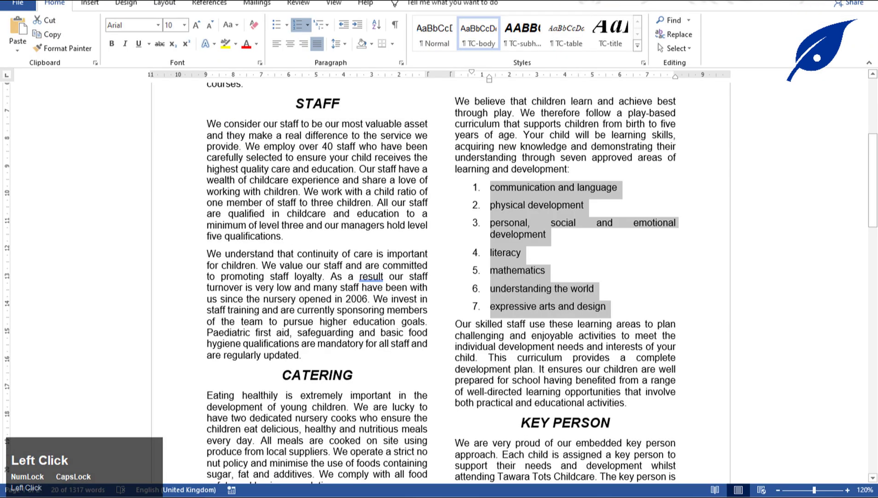
{"action": "left_click", "coordinate": [346, 47]}
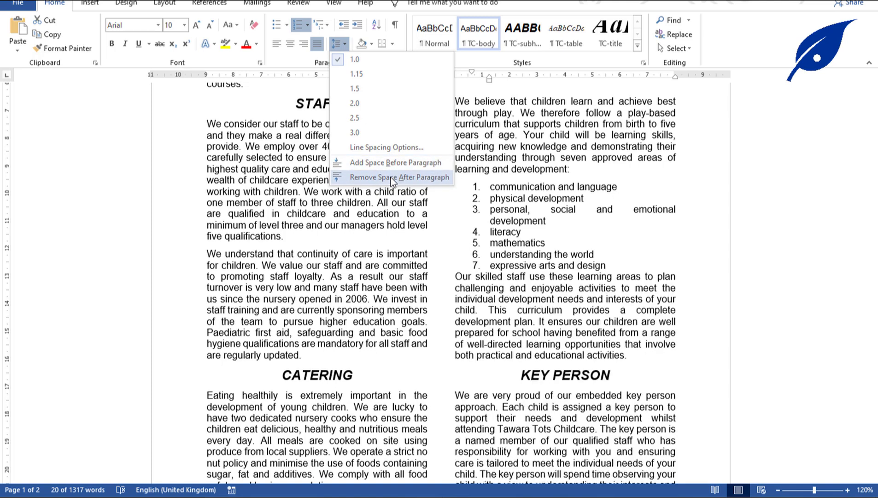
{"action": "left_click", "coordinate": [393, 175]}
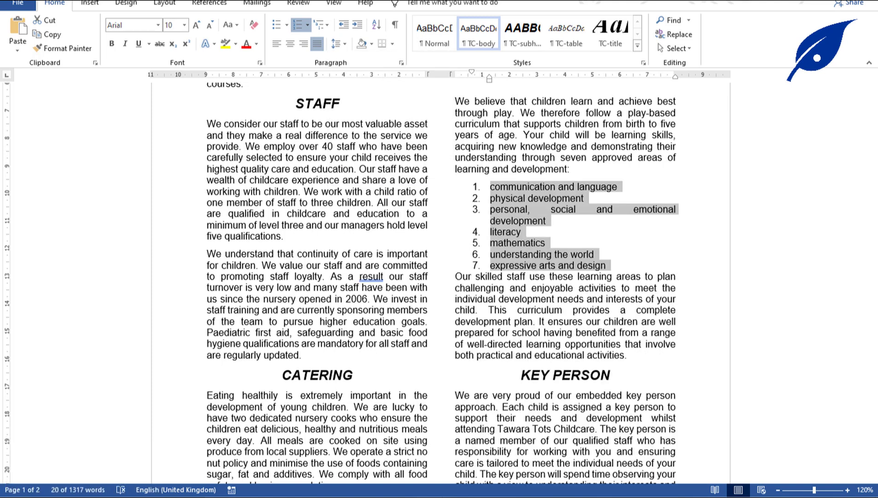
{"action": "left_click", "coordinate": [460, 429]}
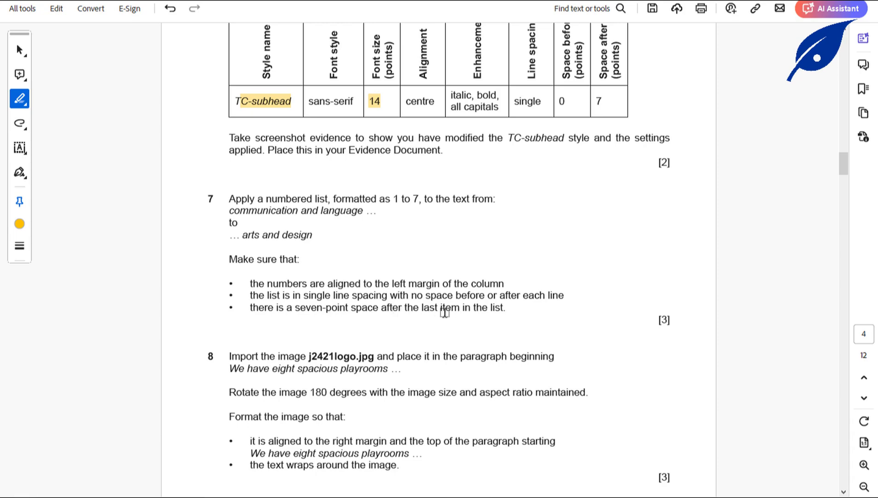
Give the last list item, expressive arts and design, 7 pt spacing after.
{"action": "left_click_drag", "start_coordinate": [421, 309], "coordinate": [460, 308]}
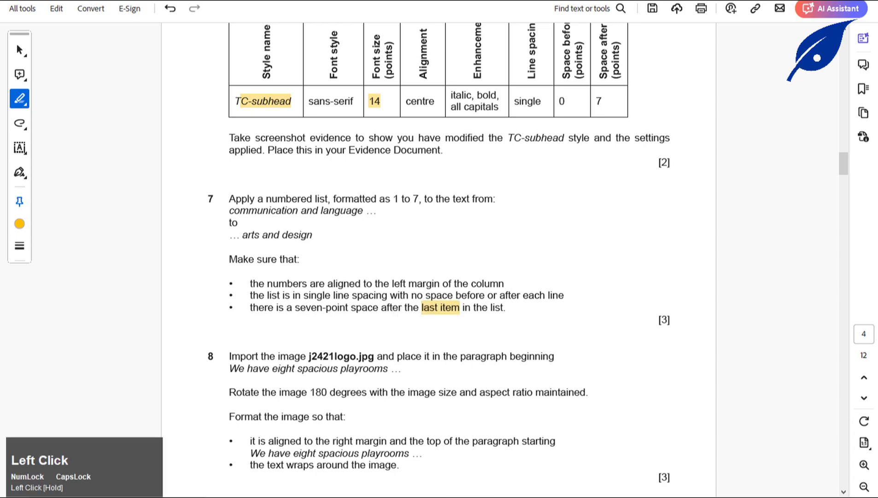
{"action": "left_click", "coordinate": [486, 360]}
{"action": "left_click_drag", "start_coordinate": [488, 266], "coordinate": [604, 265]}
{"action": "right_click", "coordinate": [571, 265]}
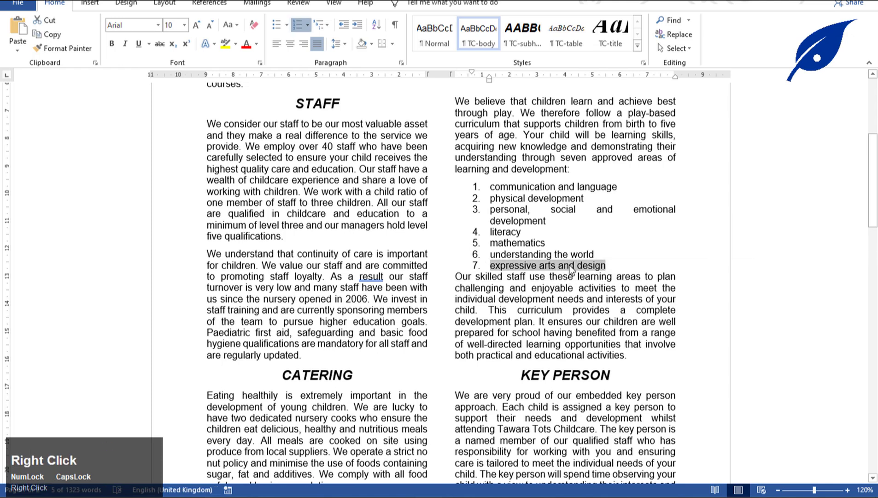
{"action": "left_click", "coordinate": [593, 408]}
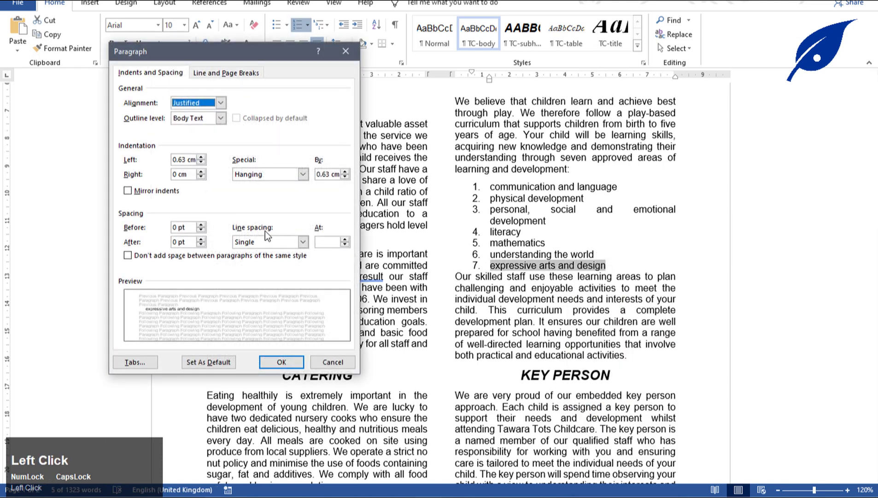
{"action": "left_click", "coordinate": [189, 243]}
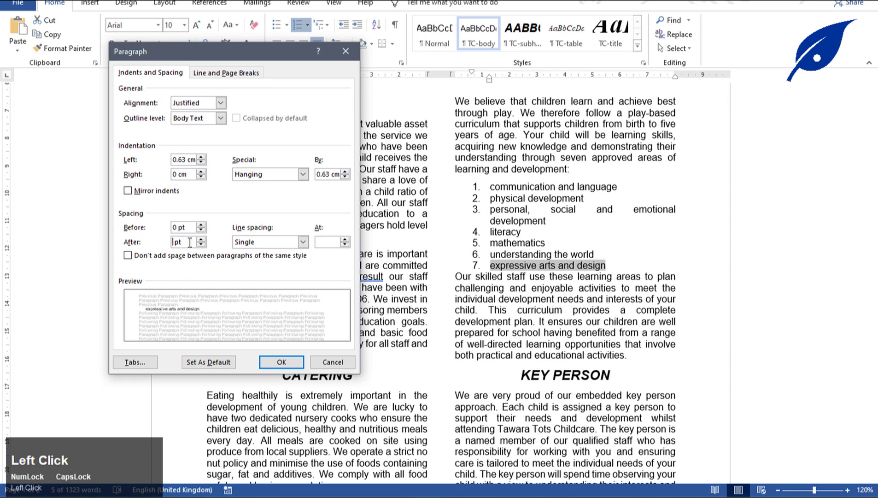
{"action": "type", "text": "7"}
{"action": "left_click", "coordinate": [279, 361]}
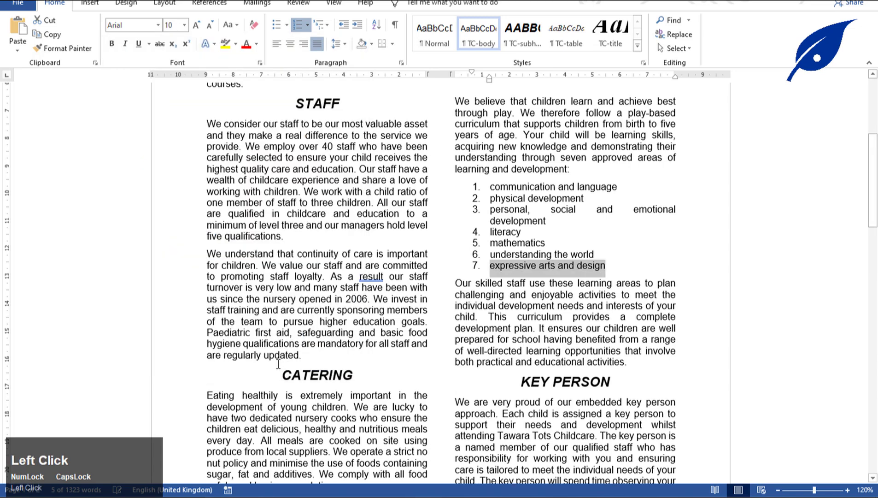
{"action": "left_click", "coordinate": [557, 283]}
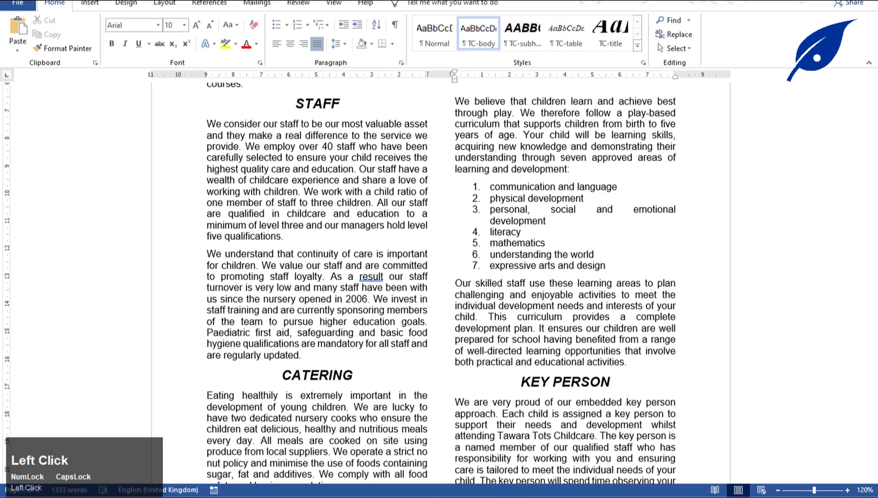
Save the NURSERY document with Ctrl+S.
{"action": "left_click", "coordinate": [460, 496]}
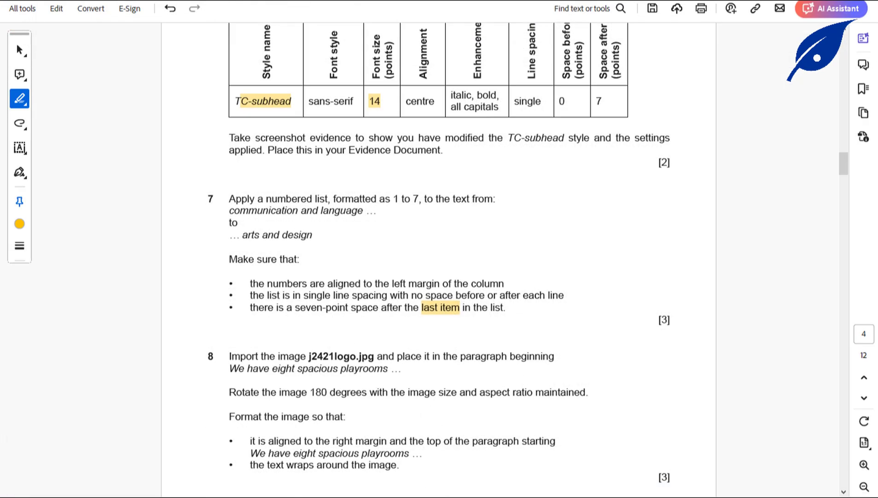
{"action": "mouse_move", "coordinate": [431, 492]}
{"action": "left_click", "coordinate": [466, 421]}
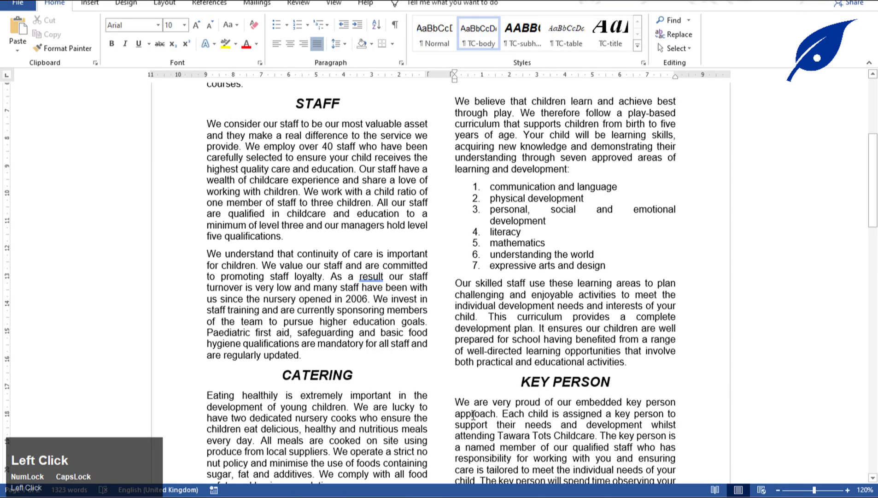
{"action": "key", "text": "ctrl+s"}
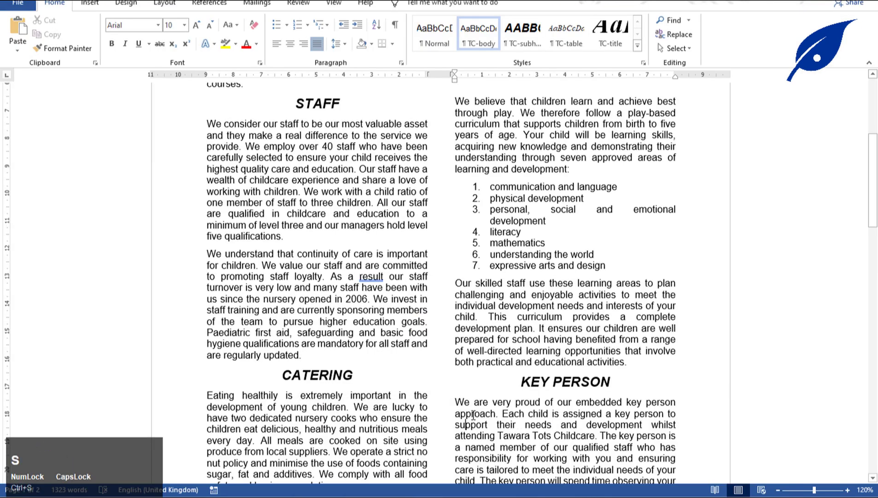
{"action": "left_click", "coordinate": [460, 495]}
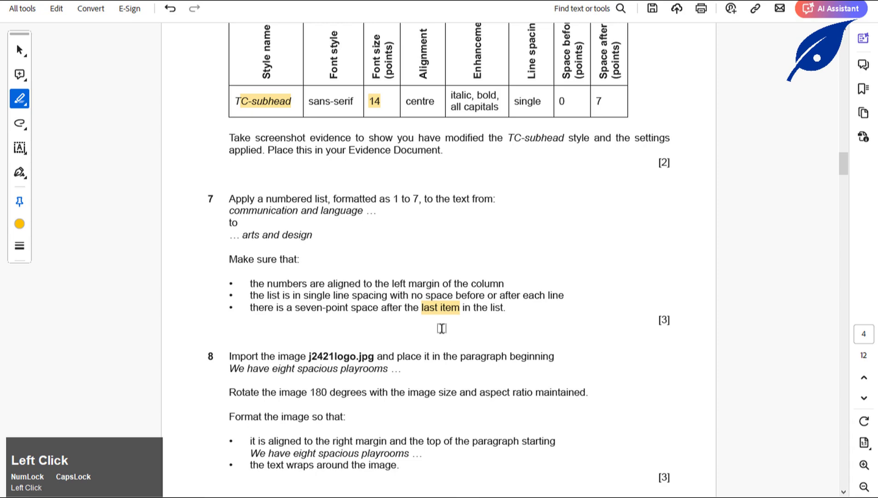
Search NURSERY for 'WE HA' and jump to the 'We have eight spacious playrooms' paragraph.
{"action": "scroll", "coordinate": [435, 328], "scroll_direction": "down", "scroll_amount": 3}
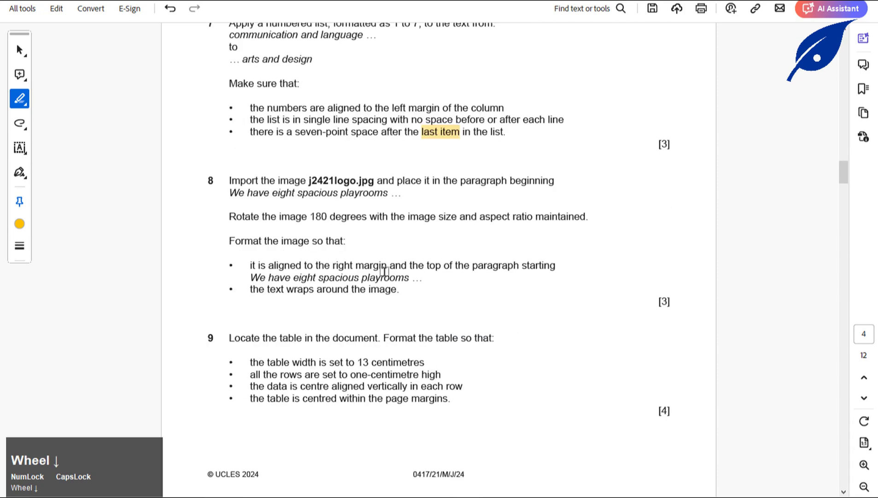
{"action": "left_click_drag", "start_coordinate": [308, 180], "coordinate": [379, 181]}
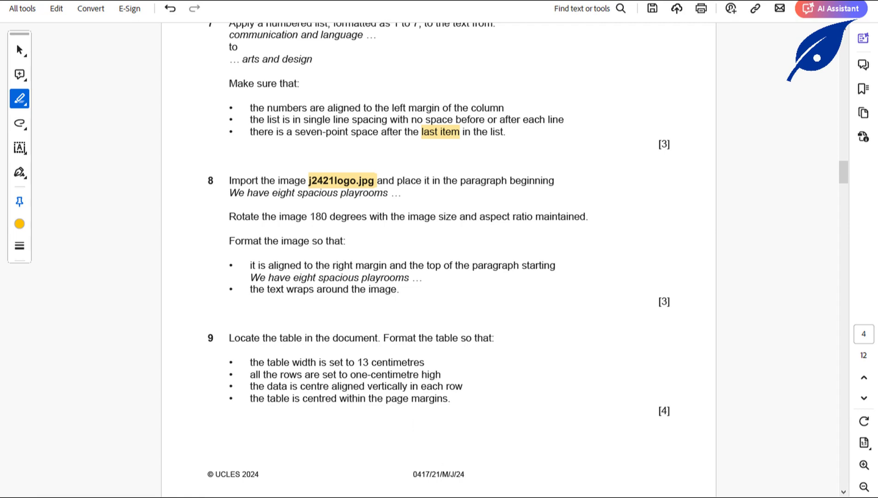
{"action": "left_click", "coordinate": [450, 494]}
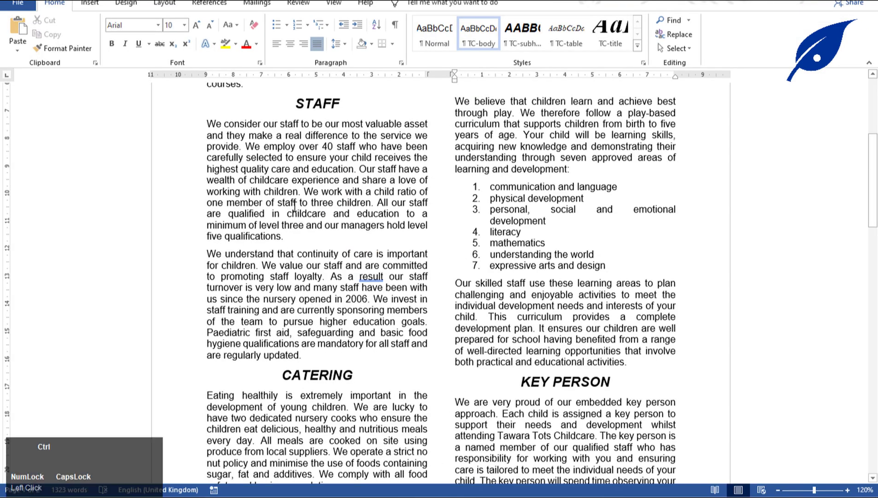
{"action": "key", "text": "ctrl+f"}
{"action": "type", "text": "WE HA"}
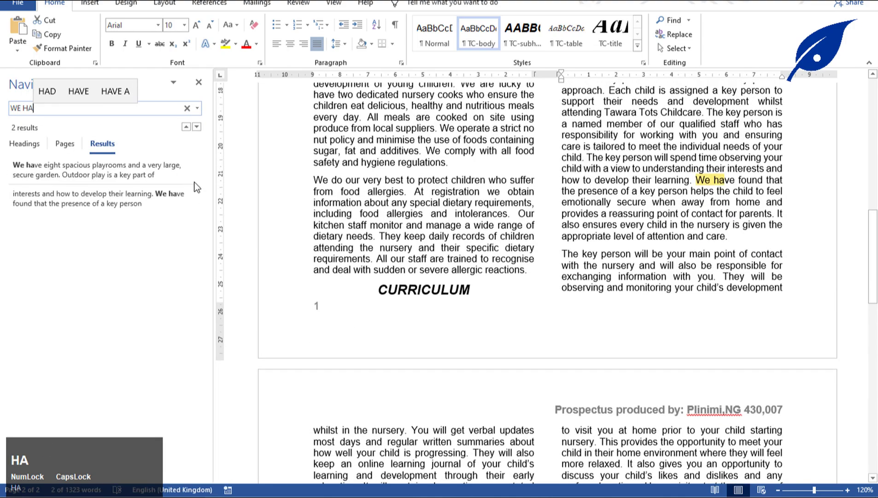
{"action": "left_click", "coordinate": [105, 171]}
{"action": "scroll", "coordinate": [251, 187], "scroll_direction": "up", "scroll_amount": 1}
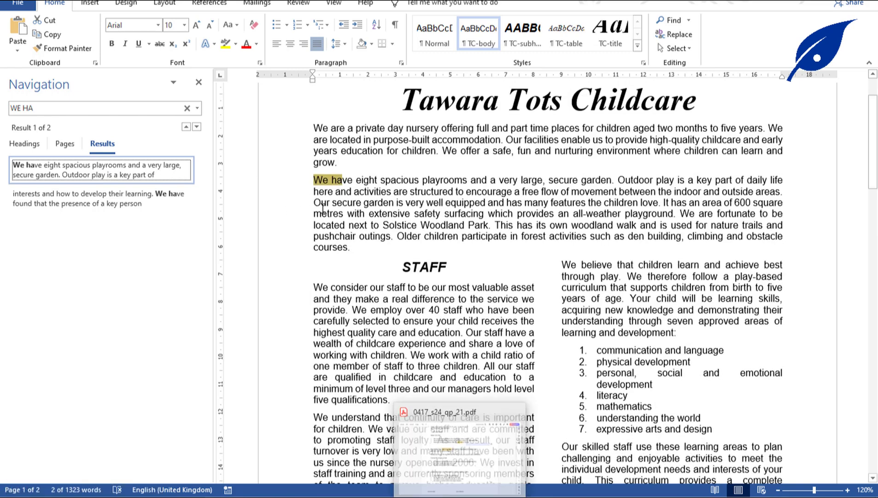
Close the search pane and insert j2421logo.jpg immediately before 'We have eight spacious playrooms'.
{"action": "left_click", "coordinate": [198, 82]}
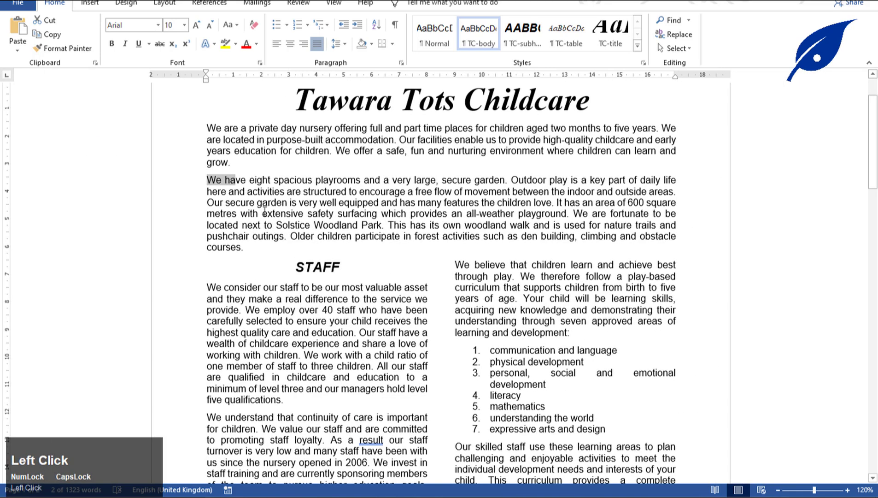
{"action": "left_click", "coordinate": [411, 339]}
{"action": "left_click", "coordinate": [207, 182]}
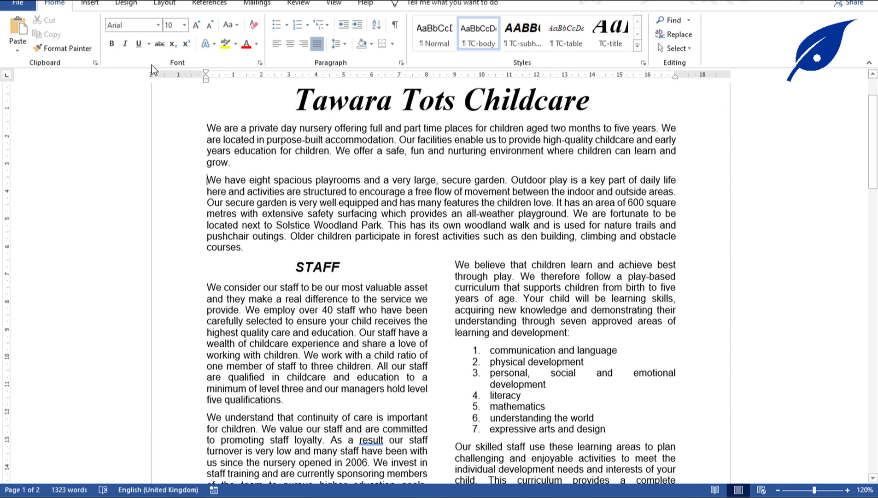
{"action": "left_click", "coordinate": [97, 6]}
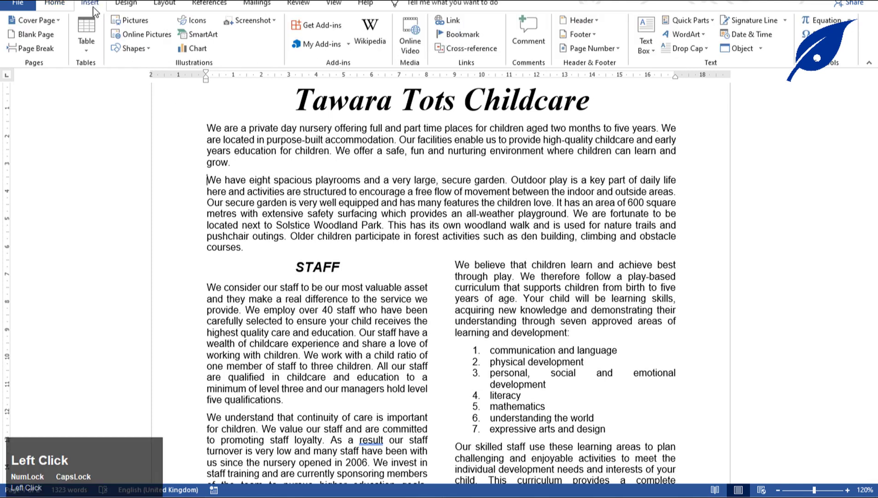
{"action": "left_click", "coordinate": [131, 26]}
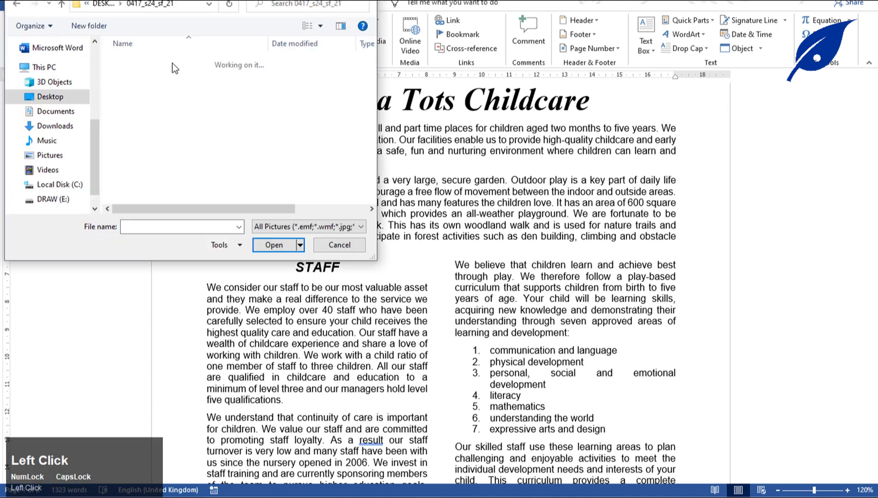
{"action": "left_click", "coordinate": [209, 76]}
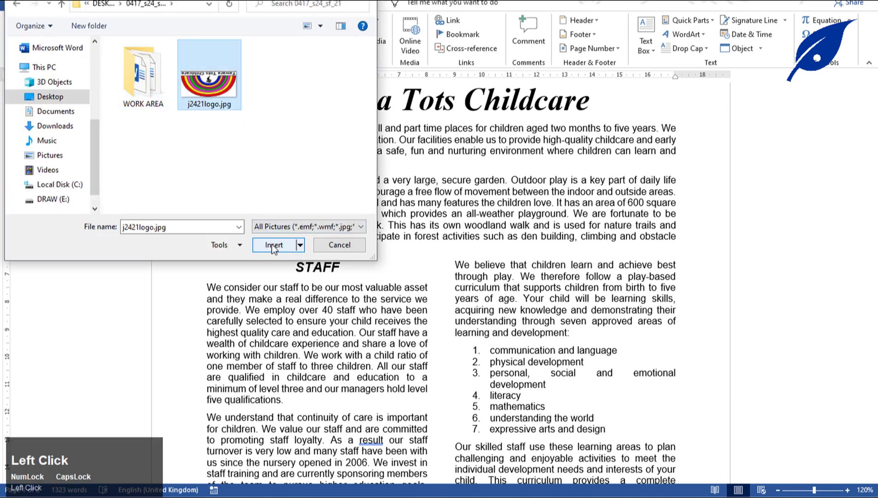
{"action": "left_click", "coordinate": [274, 245]}
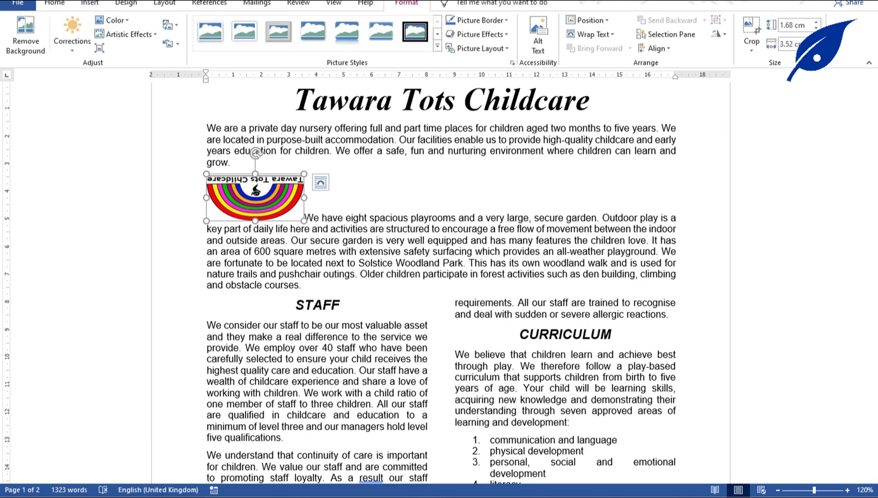
Rotate the logo right 90° twice so it stands upright.
{"action": "left_click", "coordinate": [458, 486]}
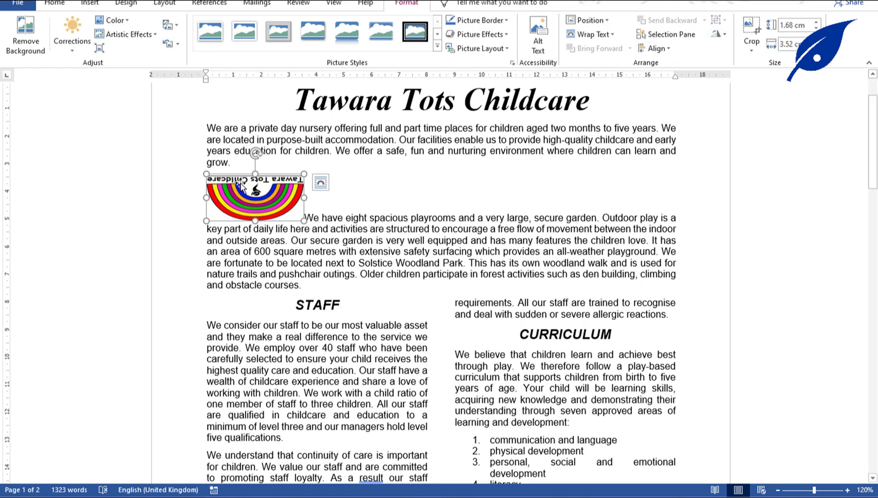
{"action": "left_click", "coordinate": [726, 33]}
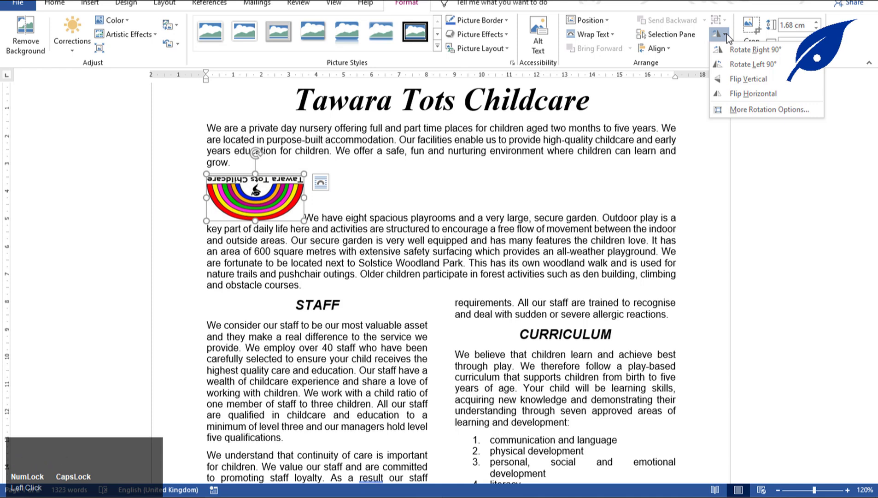
{"action": "left_click", "coordinate": [738, 49]}
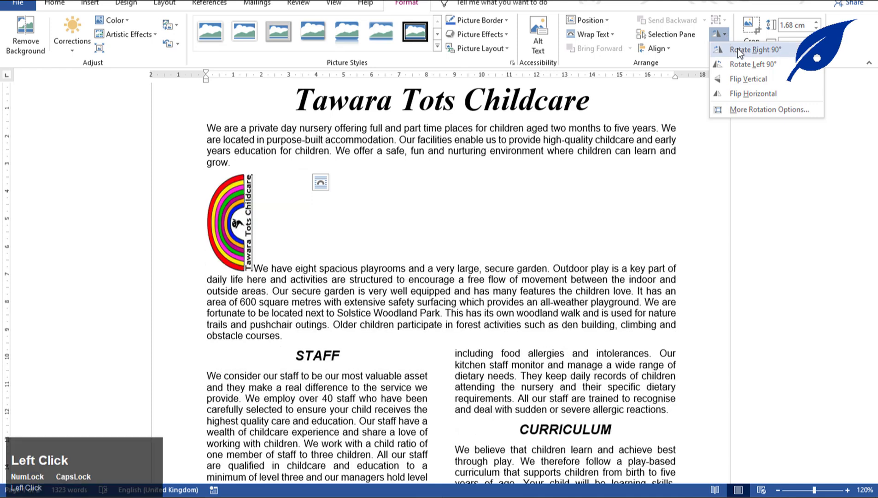
{"action": "left_click", "coordinate": [726, 34]}
{"action": "left_click", "coordinate": [740, 48]}
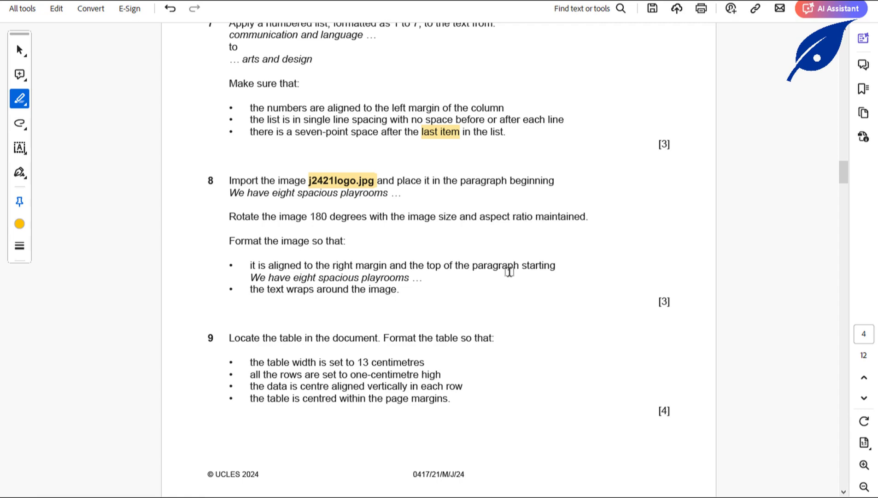
{"action": "left_click", "coordinate": [444, 488]}
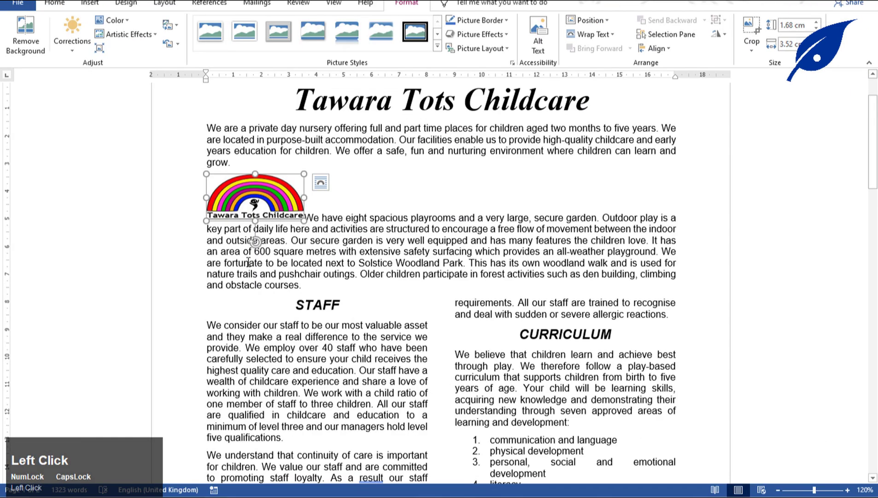
{"action": "right_click", "coordinate": [264, 204]}
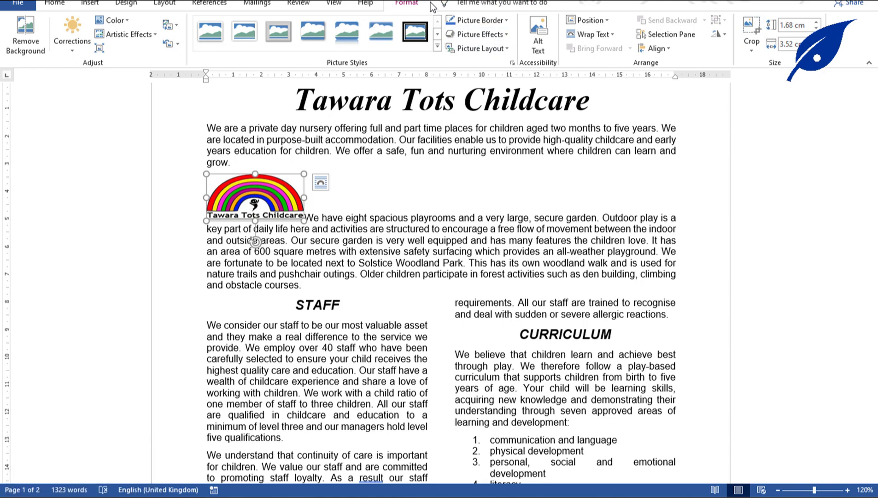
{"action": "left_click", "coordinate": [821, 68]}
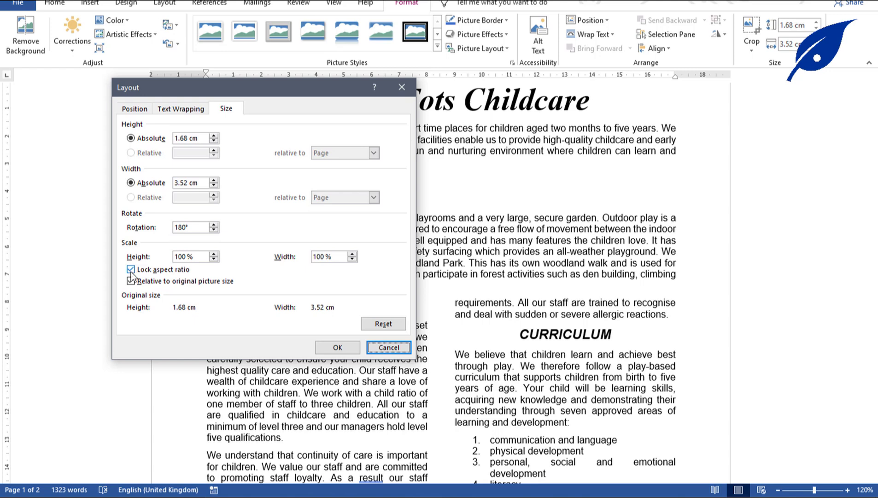
{"action": "left_click", "coordinate": [397, 347]}
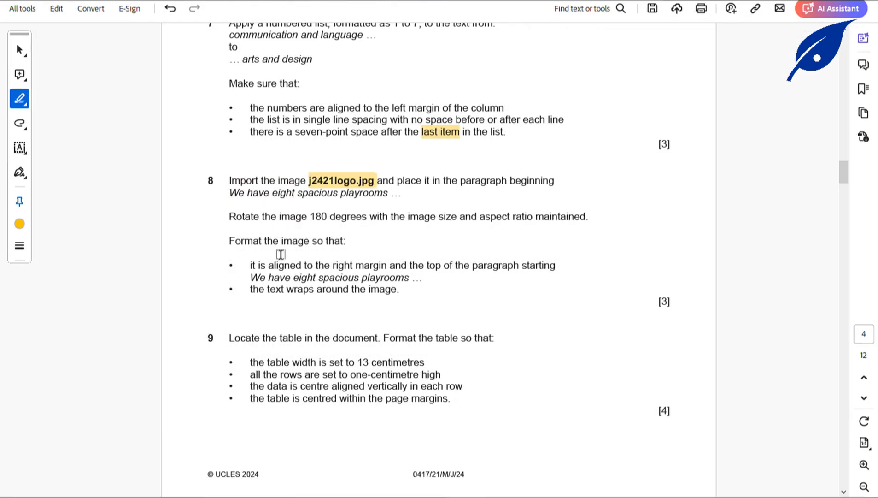
Highlight question 8's right-margin, paragraph-top and text-wrap image requirements, then return to NURSERY.docx.
{"action": "left_click_drag", "start_coordinate": [238, 240], "coordinate": [343, 241]}
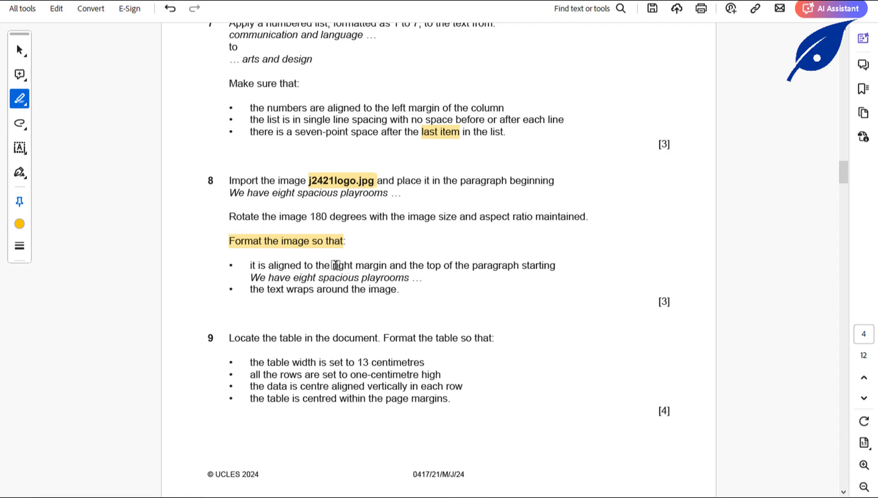
{"action": "left_click_drag", "start_coordinate": [268, 265], "coordinate": [516, 267]}
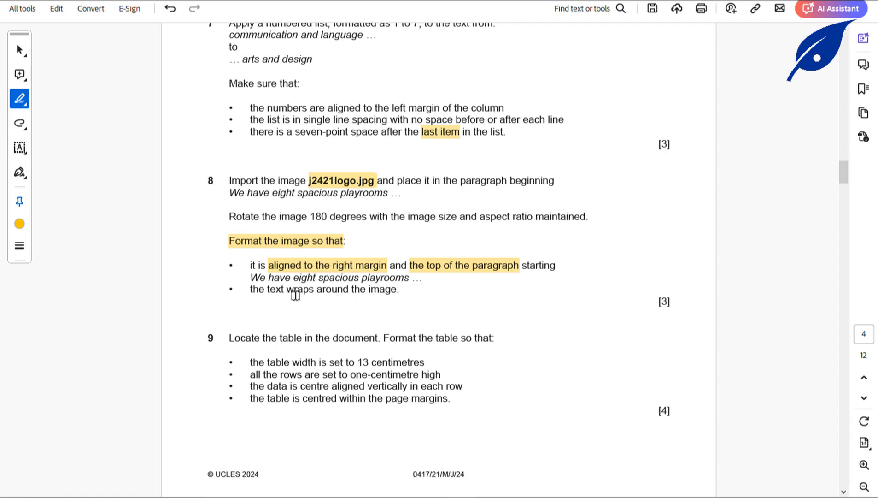
{"action": "left_click_drag", "start_coordinate": [268, 289], "coordinate": [393, 300]}
{"action": "left_click", "coordinate": [433, 480]}
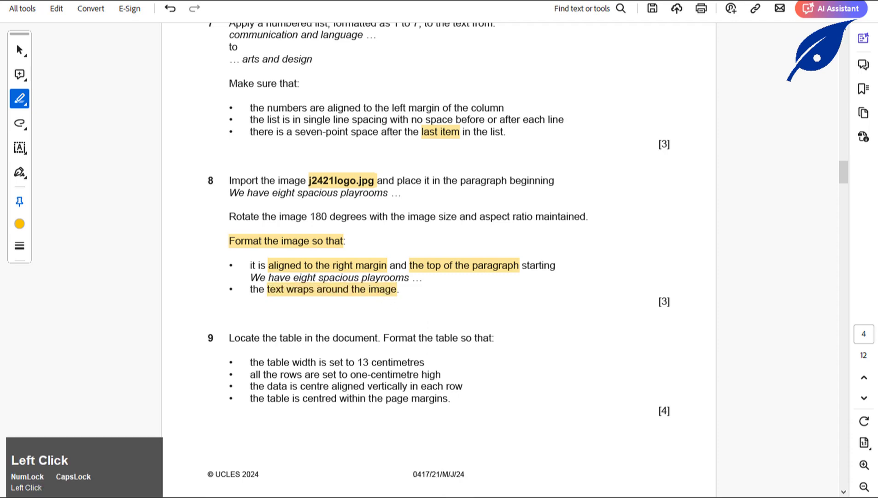
{"action": "left_click", "coordinate": [480, 465]}
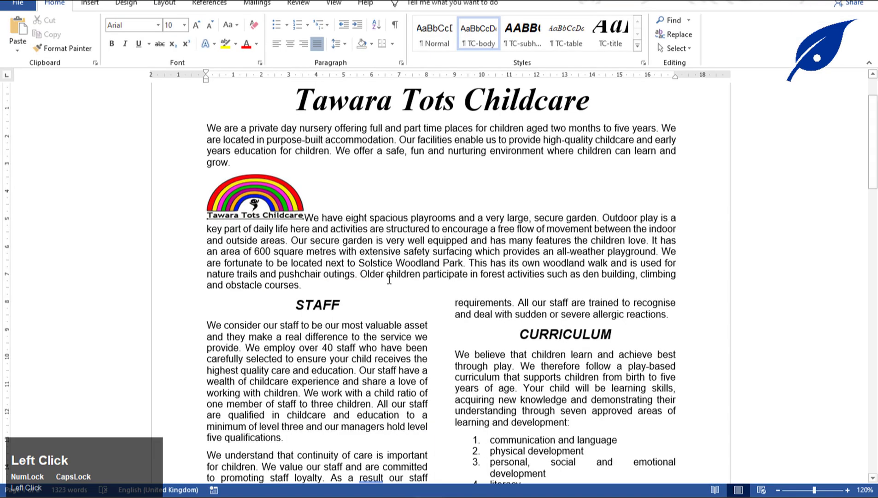
Set the logo's text wrapping to Tight.
{"action": "left_click", "coordinate": [265, 195]}
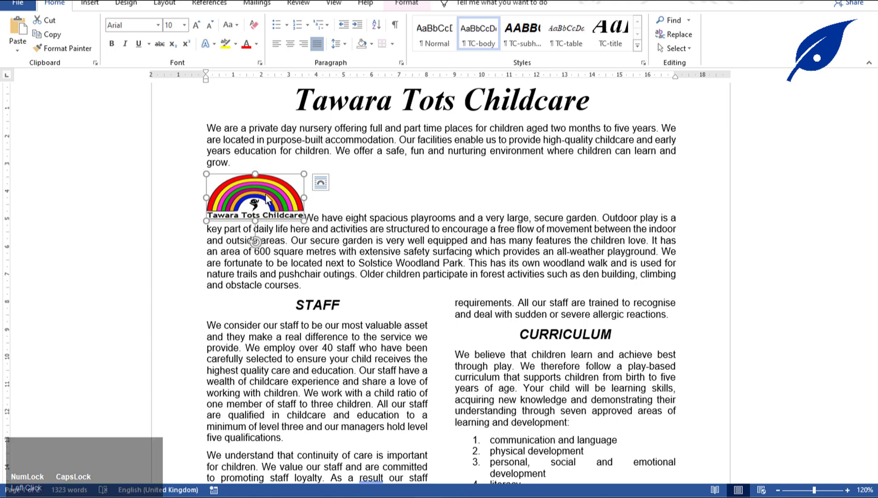
{"action": "left_click", "coordinate": [394, 6]}
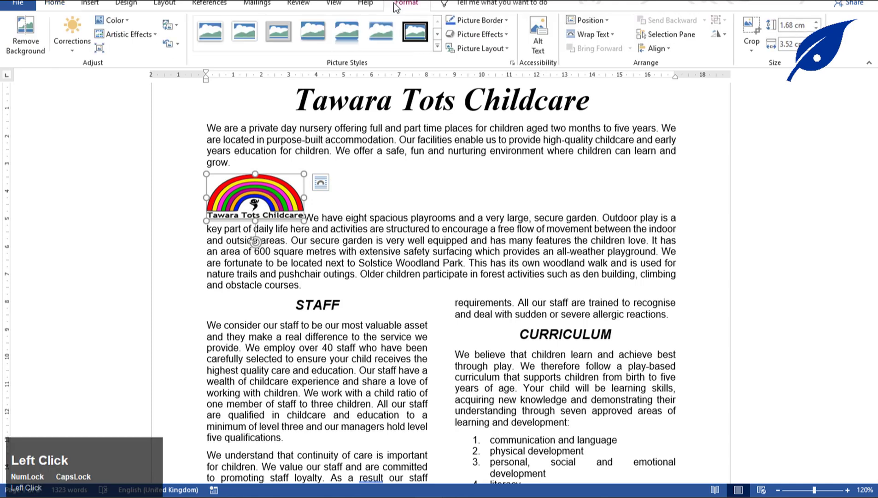
{"action": "left_click", "coordinate": [612, 37]}
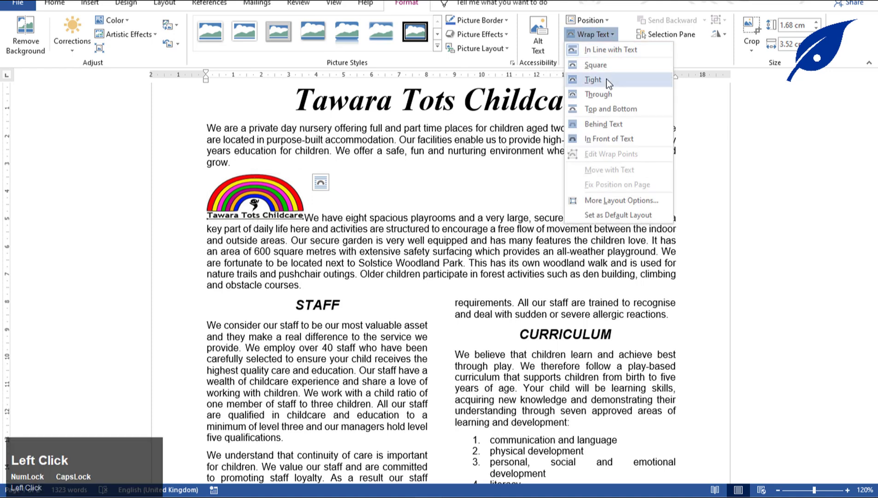
{"action": "left_click", "coordinate": [606, 79]}
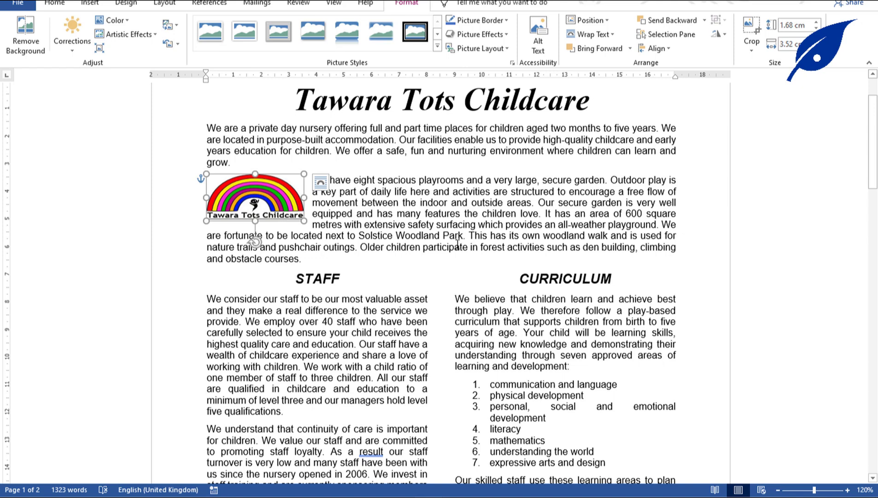
Align the logo to the right margin.
{"action": "left_click", "coordinate": [460, 491]}
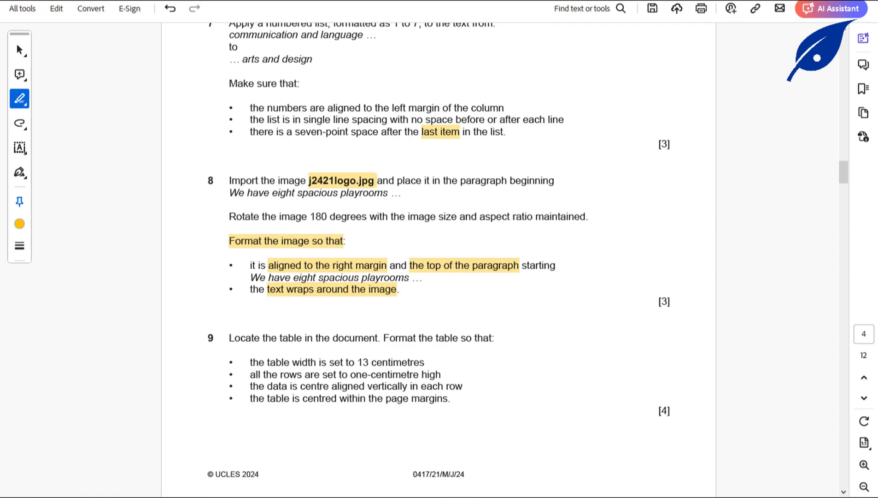
{"action": "left_click", "coordinate": [460, 491]}
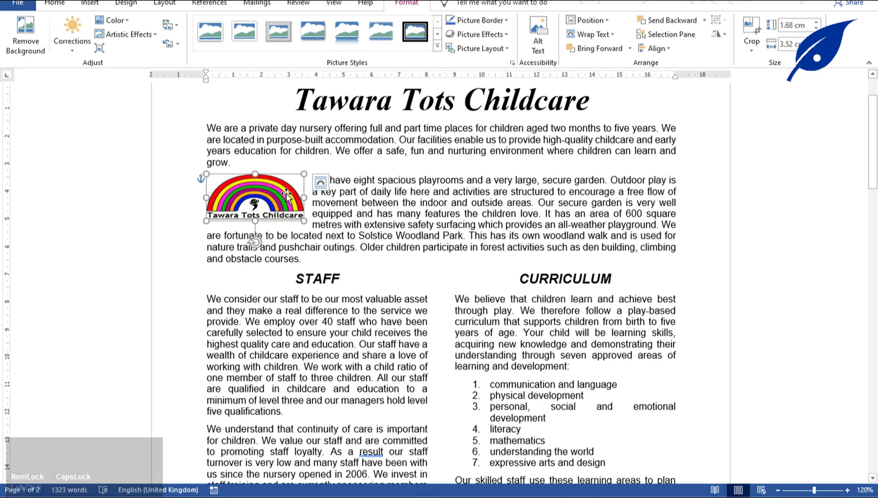
{"action": "left_click", "coordinate": [668, 49]}
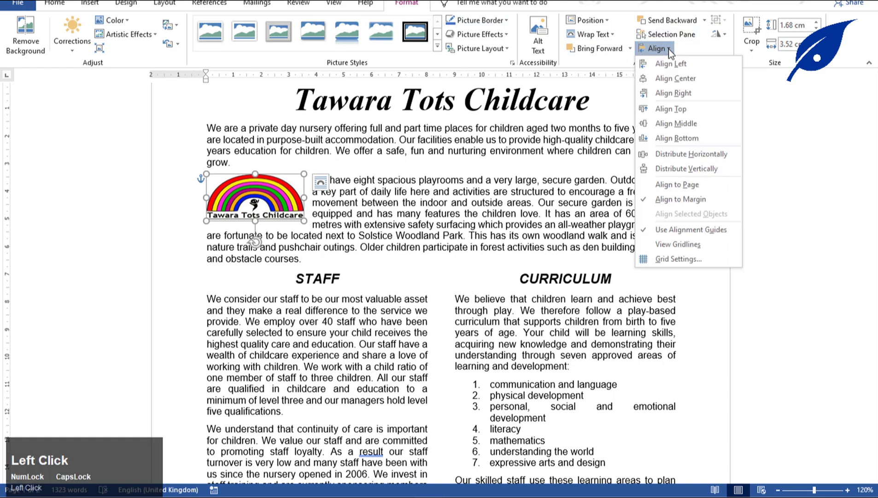
{"action": "left_click", "coordinate": [679, 94]}
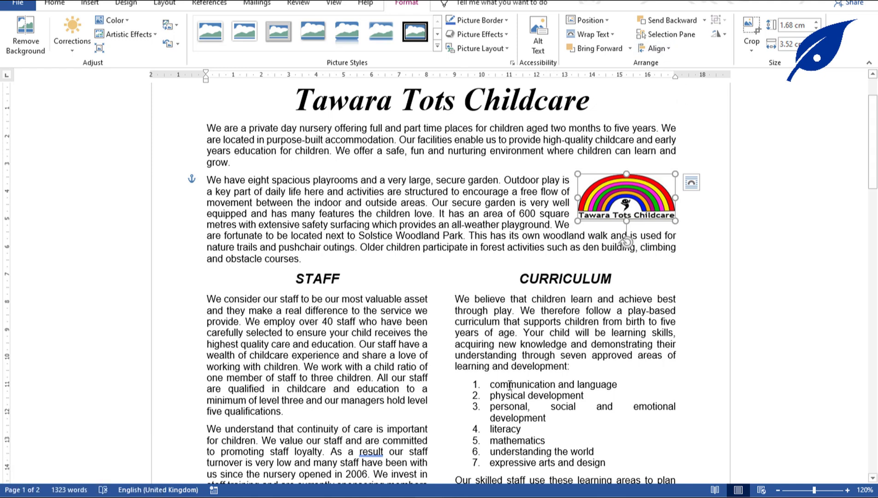
{"action": "key", "text": "alt+Tab"}
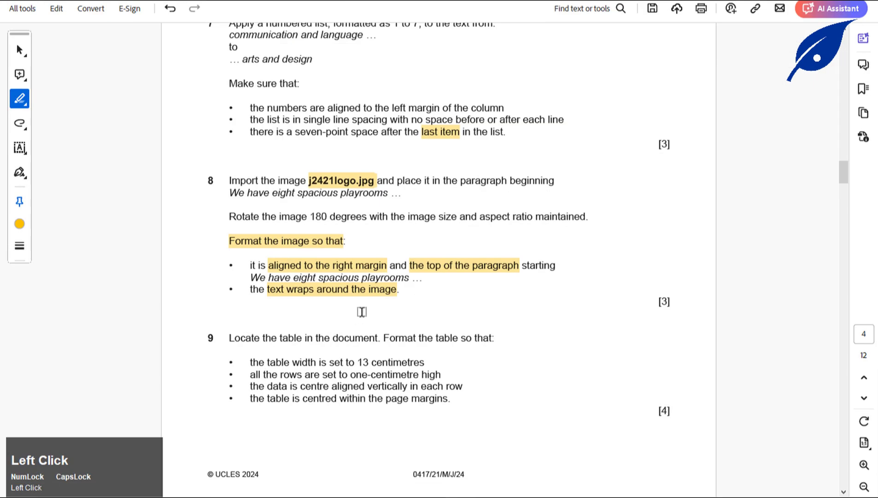
Scroll the question paper to the table-formatting and spell-check questions, then return to Word.
{"action": "scroll", "coordinate": [360, 310], "scroll_direction": "down", "scroll_amount": 5}
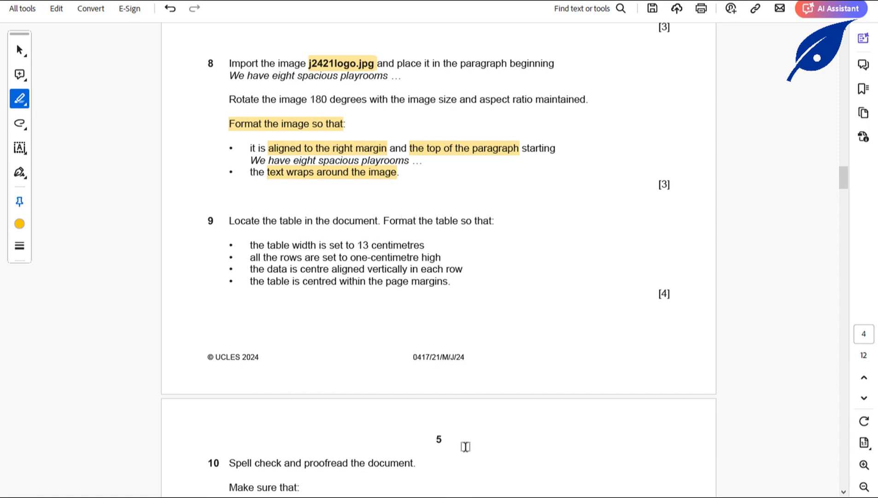
{"action": "left_click", "coordinate": [452, 416]}
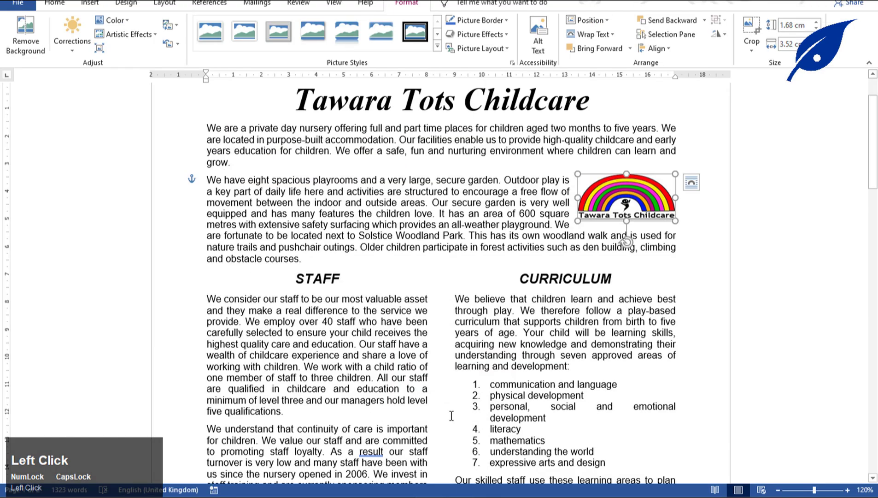
Set the fees table's preferred width to 13 cm in Table Properties.
{"action": "scroll", "coordinate": [494, 309], "scroll_direction": "down", "scroll_amount": 15}
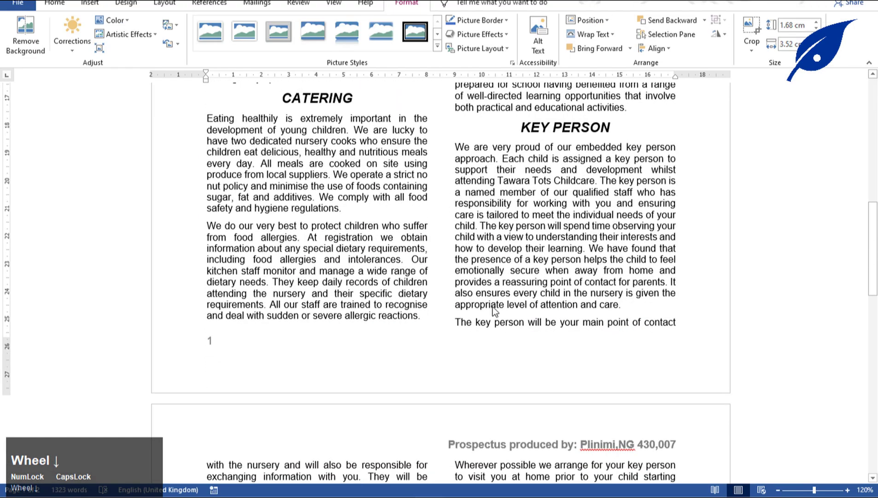
{"action": "scroll", "coordinate": [492, 307], "scroll_direction": "down", "scroll_amount": 10}
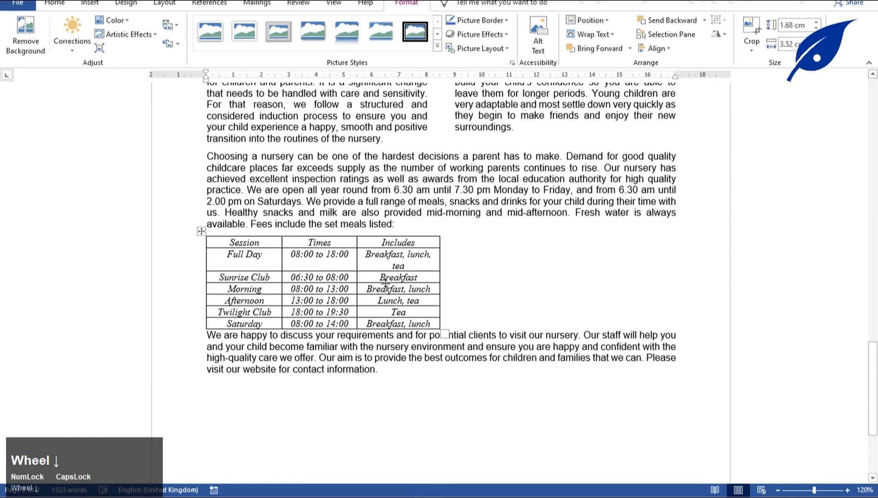
{"action": "left_click", "coordinate": [464, 496]}
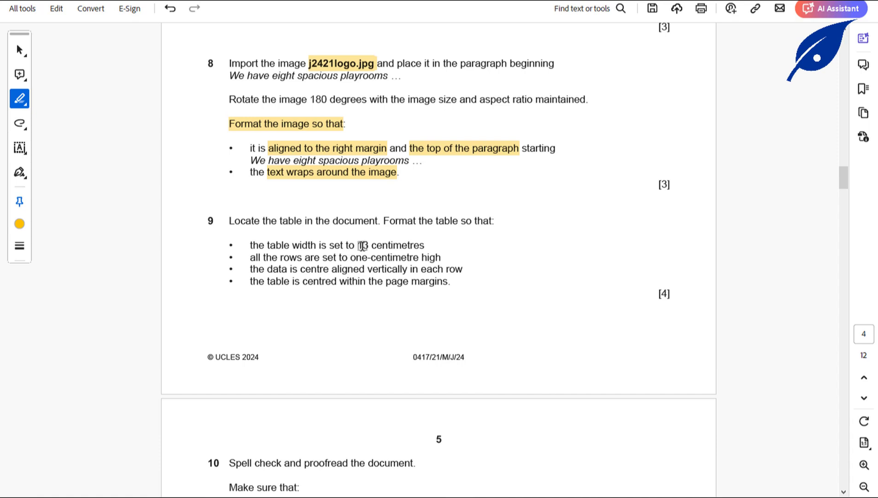
{"action": "left_click", "coordinate": [430, 495]}
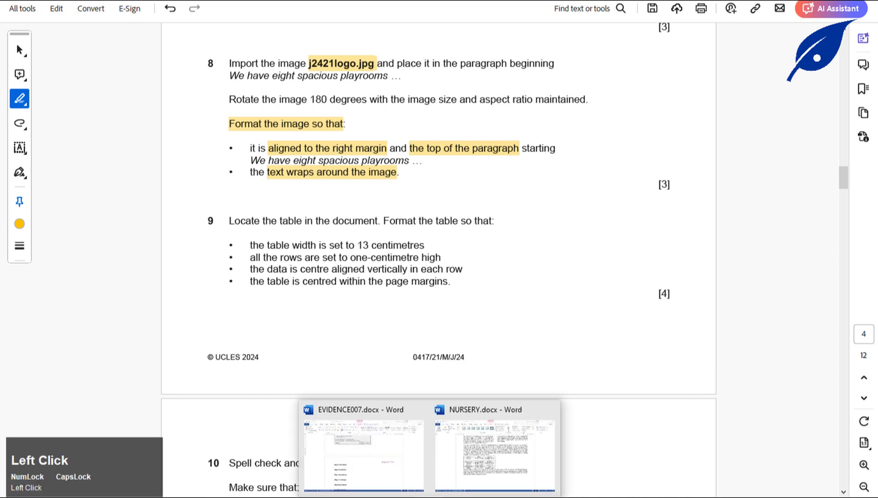
{"action": "left_click", "coordinate": [550, 410]}
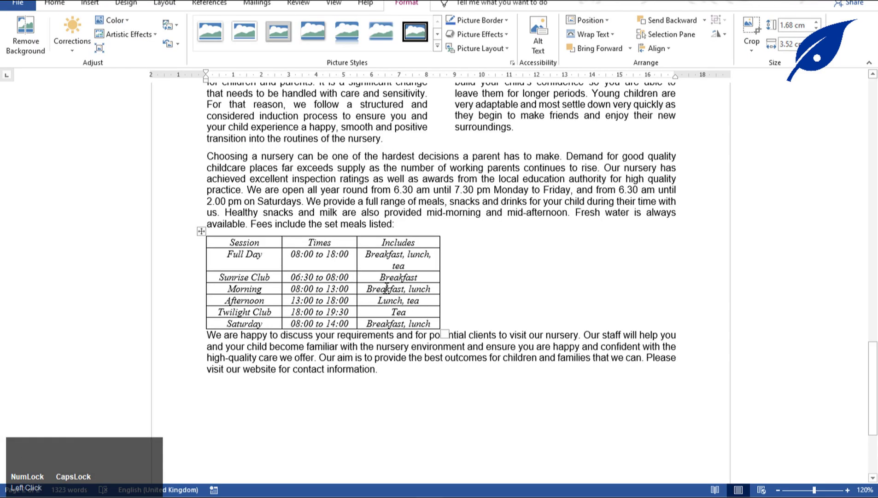
{"action": "right_click", "coordinate": [300, 260]}
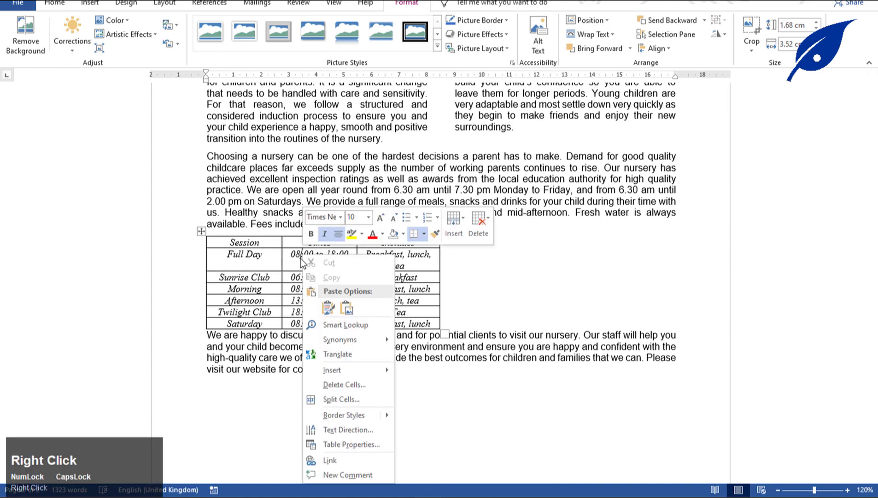
{"action": "left_click", "coordinate": [344, 445]}
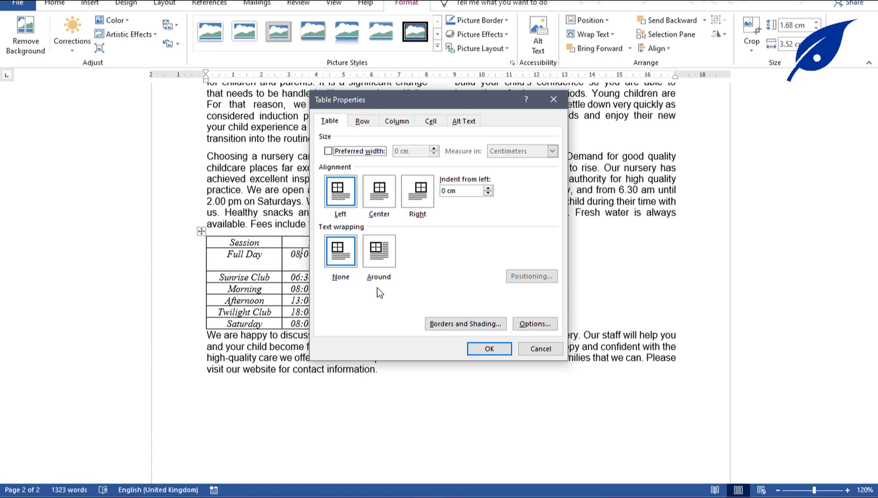
{"action": "left_click", "coordinate": [328, 151]}
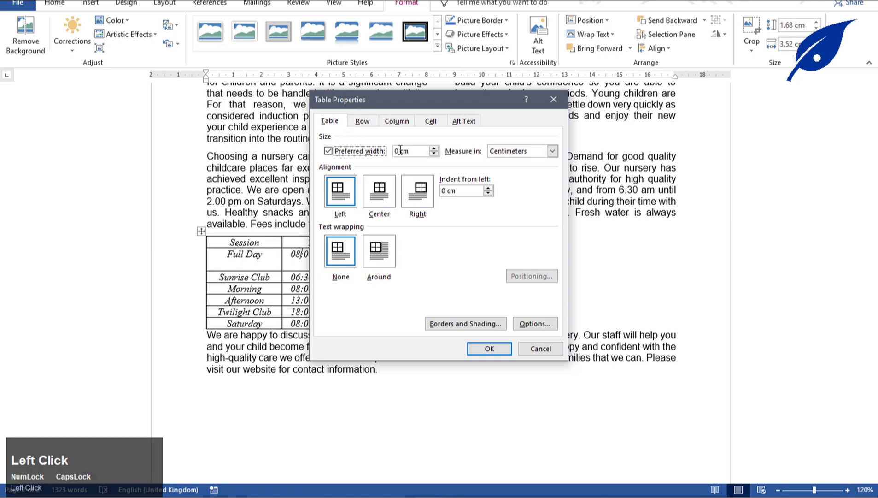
{"action": "left_click", "coordinate": [402, 151]}
{"action": "type", "text": "13"}
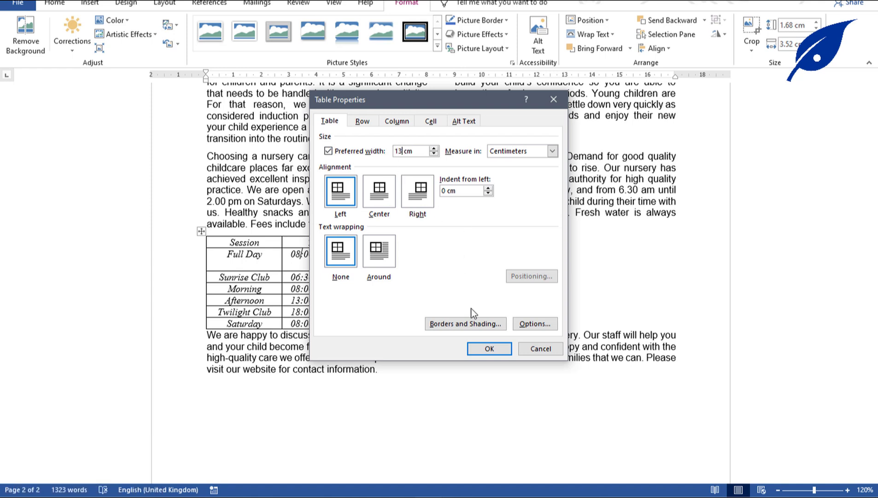
{"action": "left_click", "coordinate": [496, 351]}
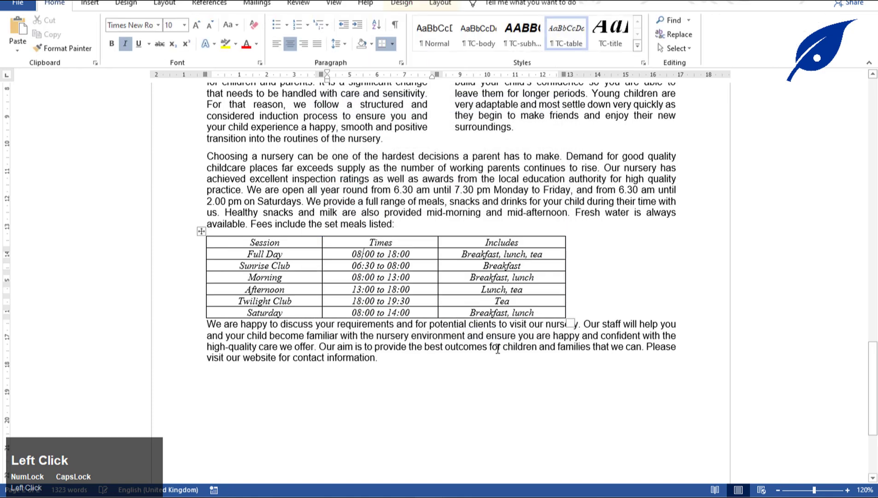
Make every table row 1 cm high and centre the table between the margins.
{"action": "left_click", "coordinate": [202, 231]}
{"action": "right_click", "coordinate": [223, 244]}
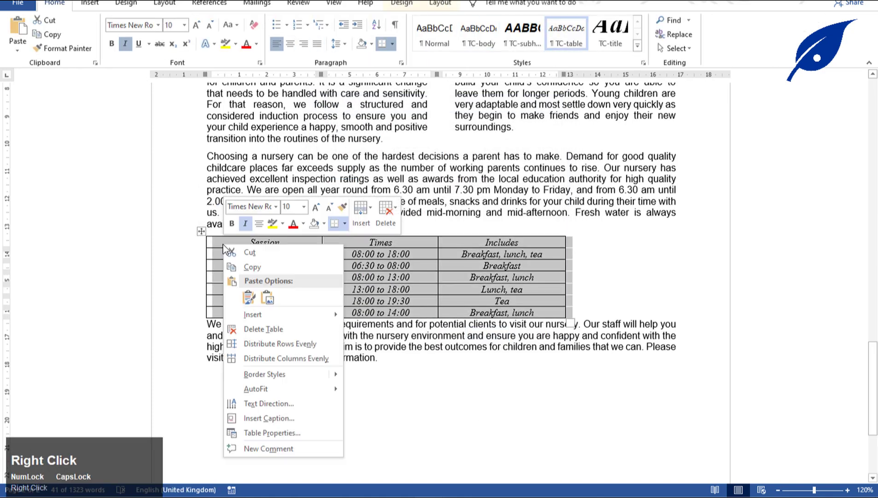
{"action": "left_click", "coordinate": [275, 431]}
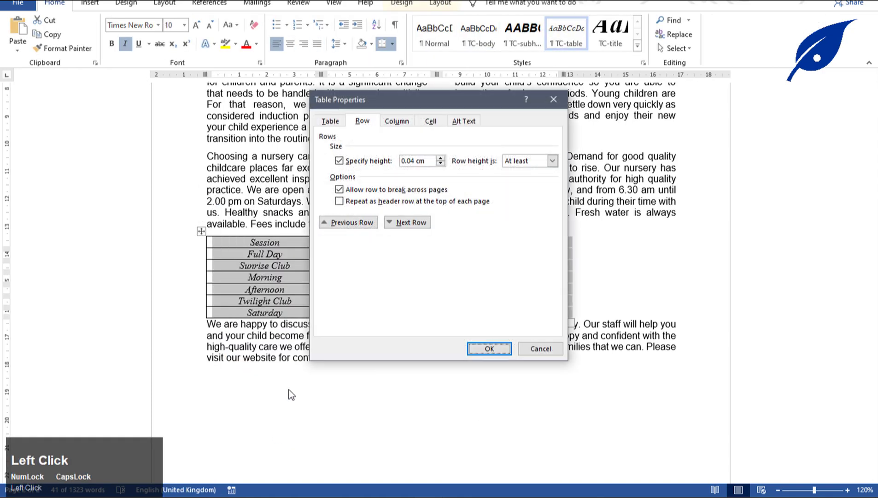
{"action": "left_click", "coordinate": [417, 161]}
{"action": "key", "text": "BackSpace"}
{"action": "key", "text": "BackSpace"}
{"action": "key", "text": "BackSpace"}
{"action": "key", "text": "BackSpace"}
{"action": "type", "text": "1"}
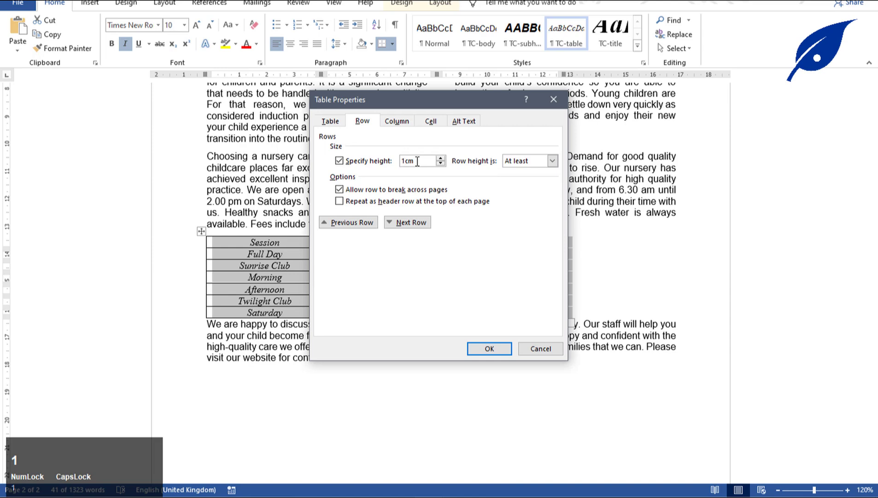
{"action": "left_click", "coordinate": [496, 350]}
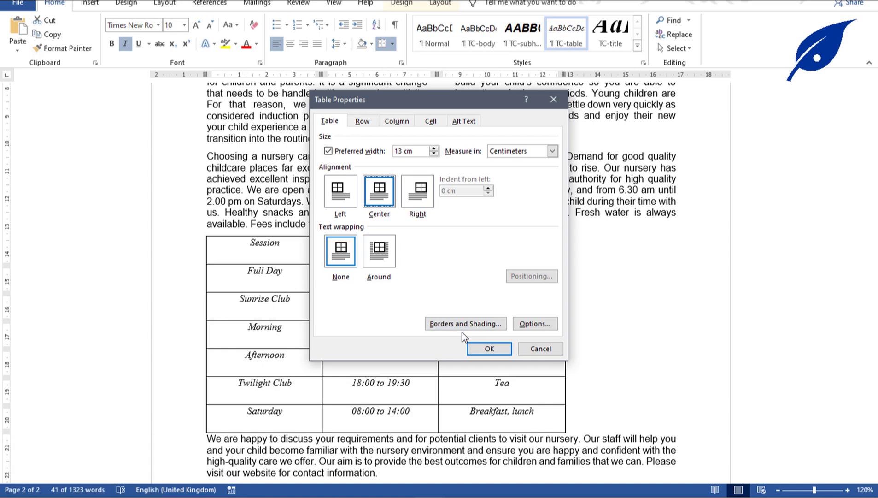
{"action": "left_click", "coordinate": [481, 348]}
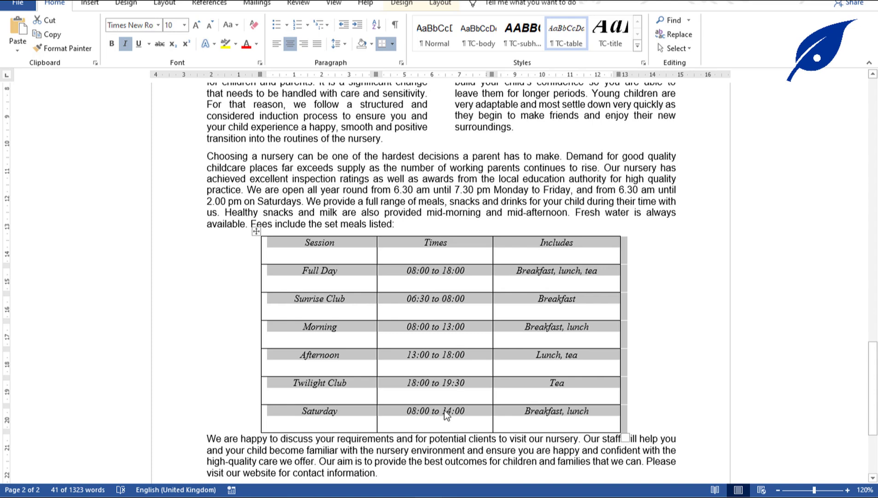
Vertically centre the fees table text in every row with Align Center, then return to the task paper.
{"action": "left_click", "coordinate": [412, 8]}
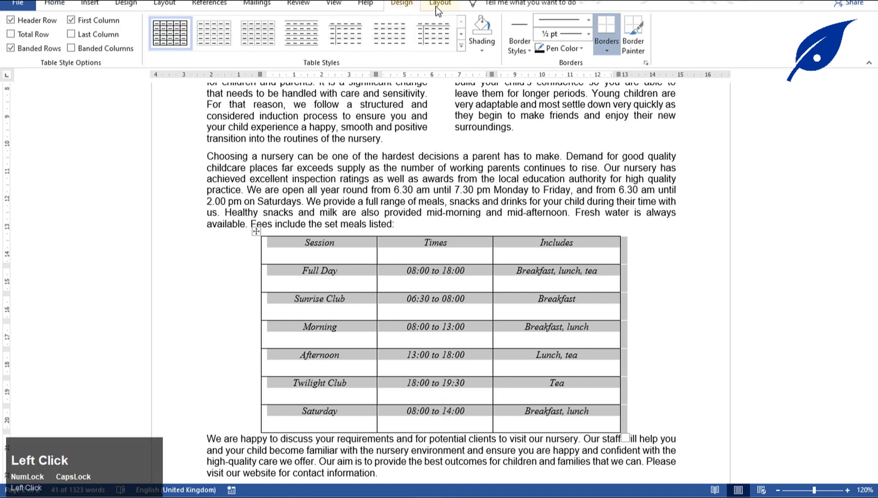
{"action": "left_click", "coordinate": [437, 7]}
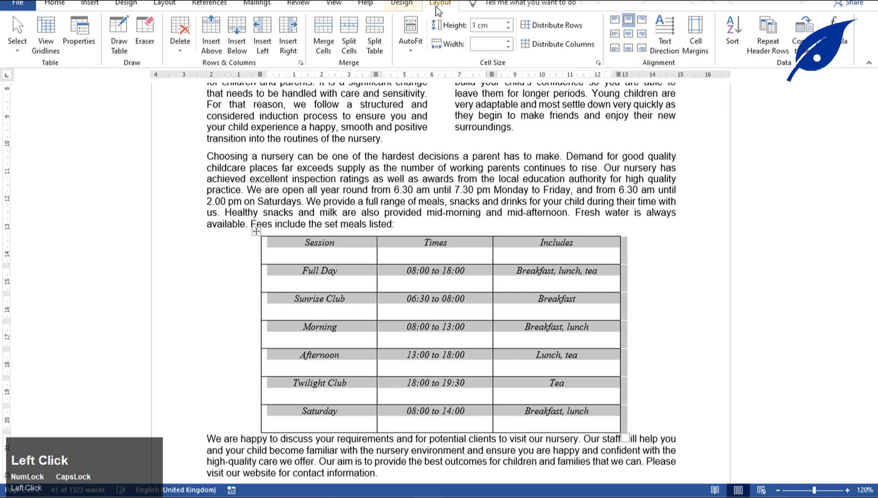
{"action": "left_click", "coordinate": [628, 35]}
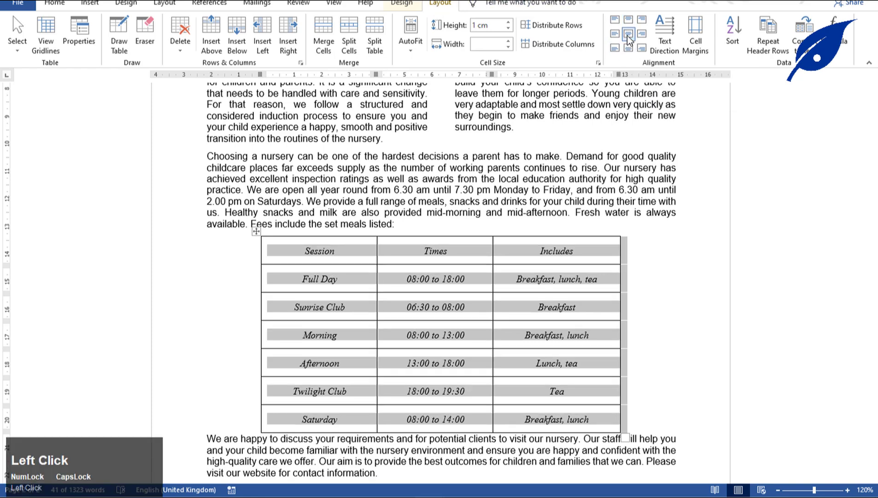
{"action": "left_click", "coordinate": [483, 495]}
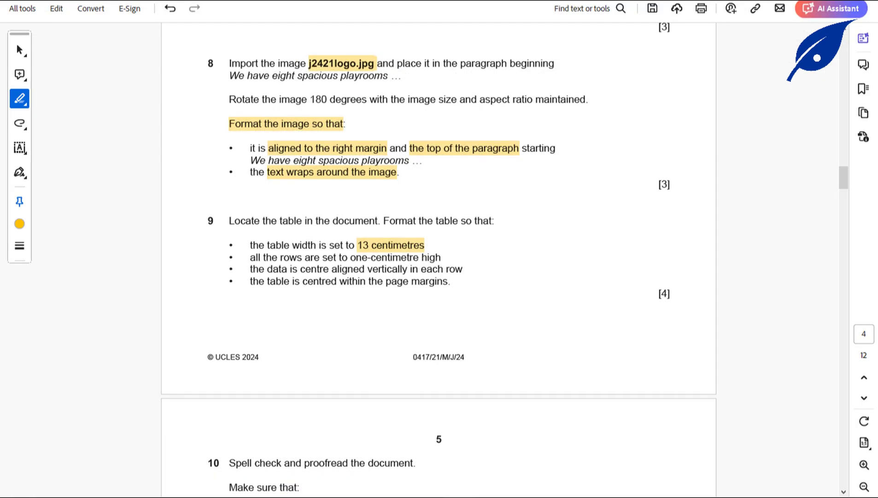
Look over the Word prospectus and place the cursor in the paragraph above the table.
{"action": "left_click", "coordinate": [470, 495]}
{"action": "scroll", "coordinate": [468, 304], "scroll_direction": "down", "scroll_amount": 5}
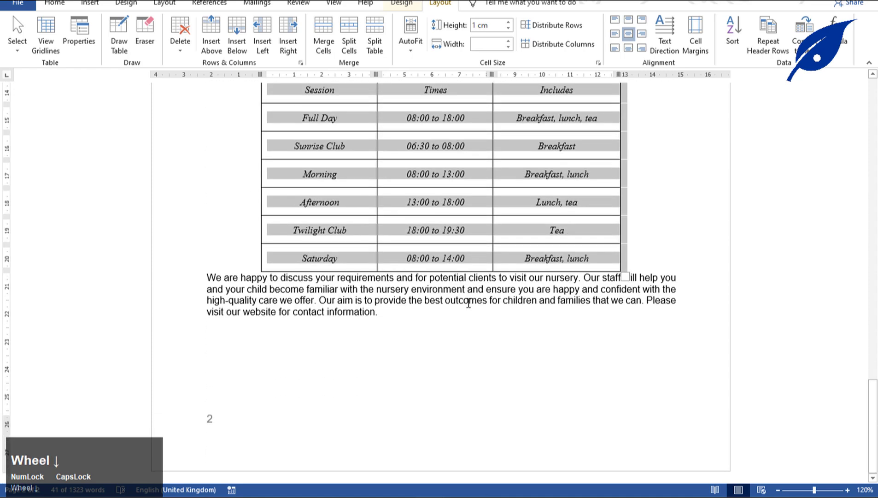
{"action": "scroll", "coordinate": [468, 304], "scroll_direction": "up", "scroll_amount": 5}
{"action": "left_click", "coordinate": [468, 225]}
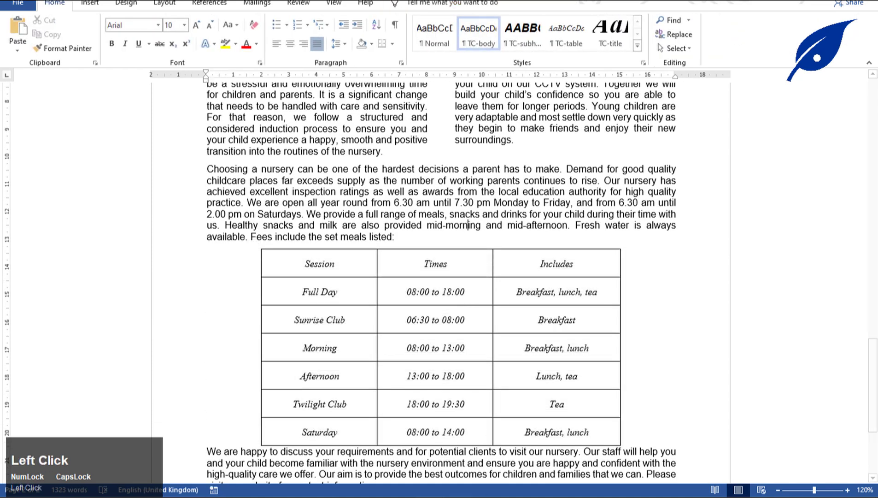
Scroll the PDF to question 10's spell-check and proofreading requirements, then return to Word.
{"action": "left_click", "coordinate": [461, 442]}
{"action": "scroll", "coordinate": [359, 287], "scroll_direction": "down", "scroll_amount": 3}
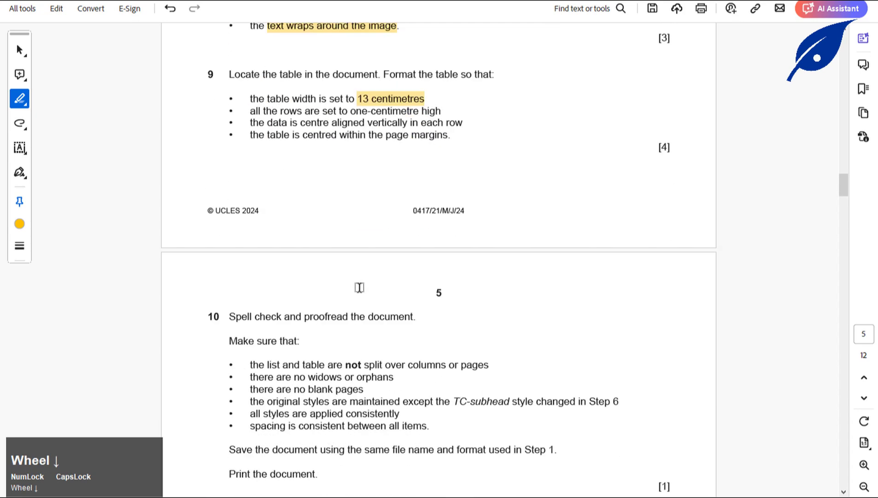
{"action": "scroll", "coordinate": [360, 288], "scroll_direction": "down", "scroll_amount": 3}
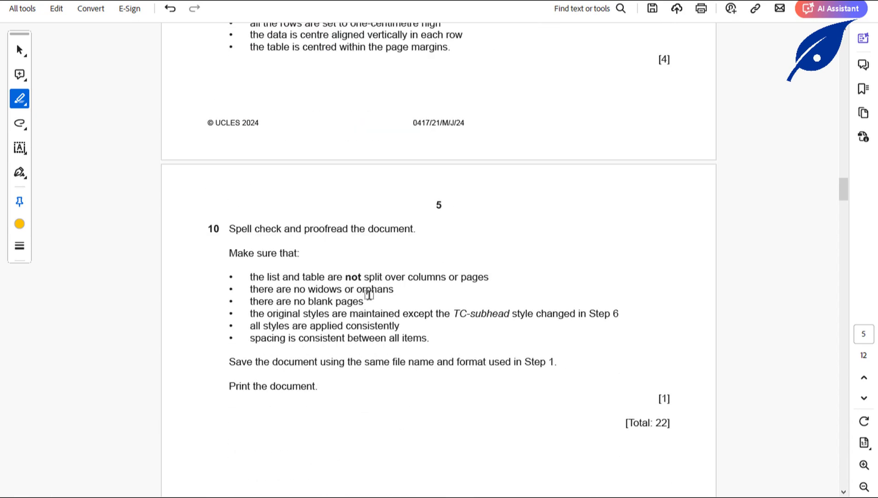
{"action": "left_click", "coordinate": [460, 496]}
Select the whole prospectus and start the Spelling & Grammar check from the Review tab.
{"action": "scroll", "coordinate": [389, 243], "scroll_direction": "up", "scroll_amount": 10}
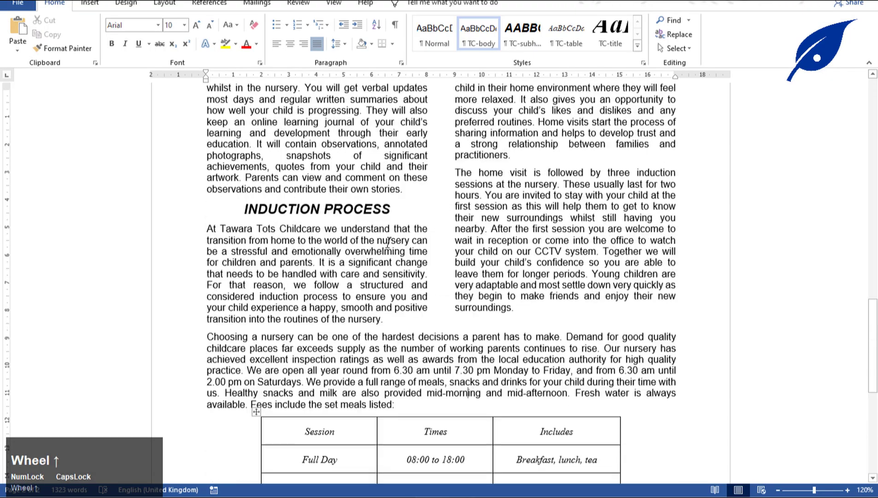
{"action": "scroll", "coordinate": [390, 243], "scroll_direction": "up", "scroll_amount": 5}
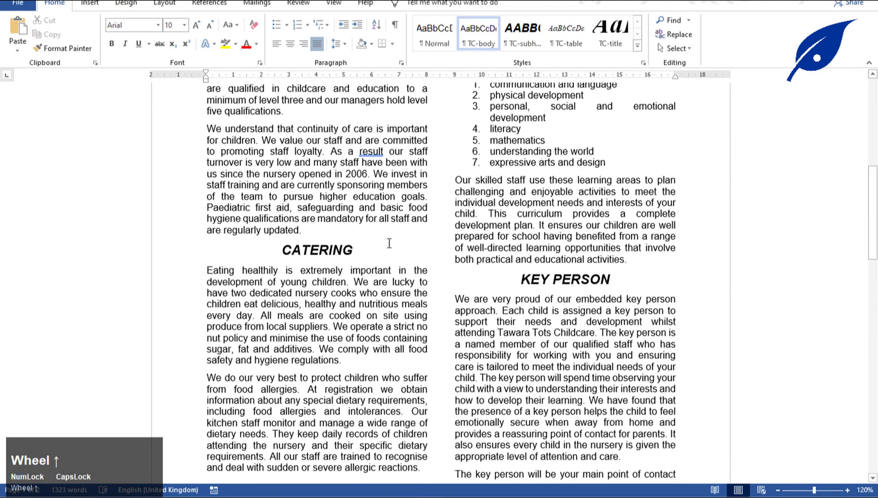
{"action": "scroll", "coordinate": [389, 242], "scroll_direction": "up", "scroll_amount": 9}
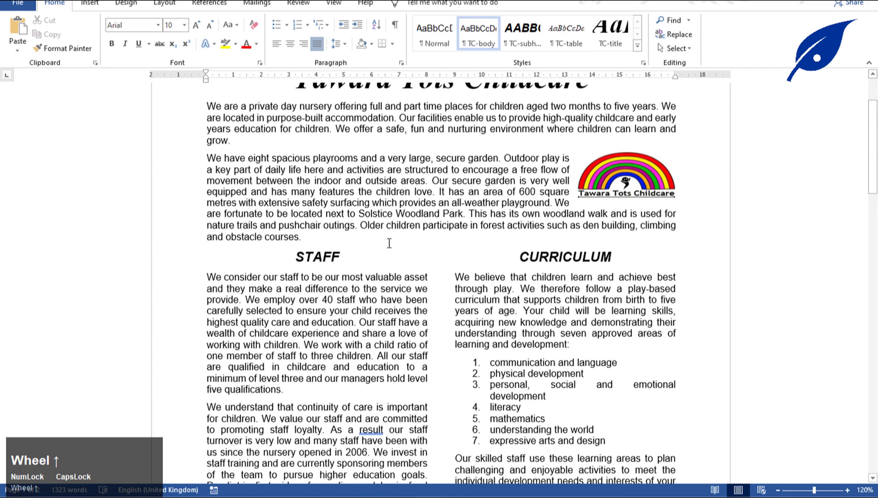
{"action": "left_click", "coordinate": [297, 169]}
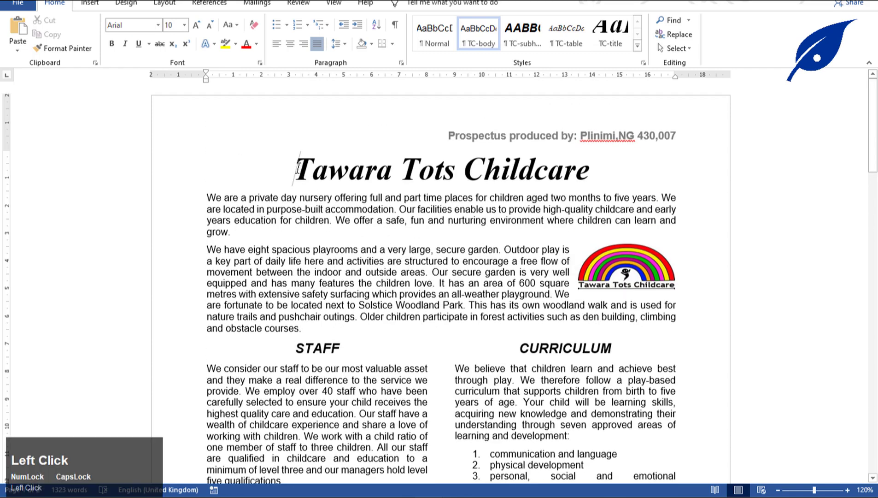
{"action": "key", "text": "ctrl+a"}
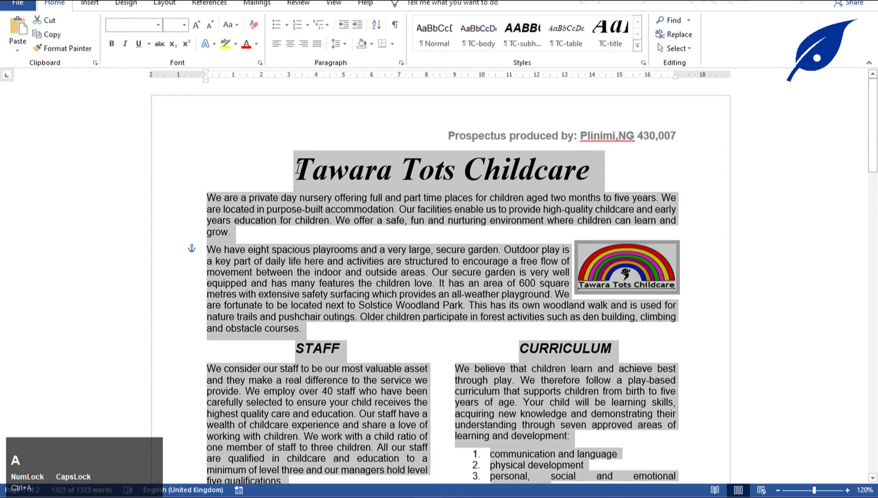
{"action": "left_click", "coordinate": [329, 4]}
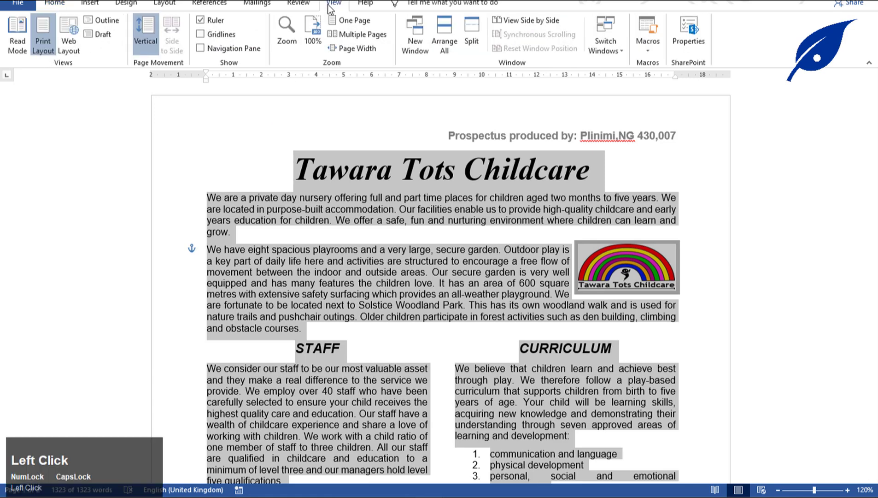
{"action": "left_click", "coordinate": [305, 3]}
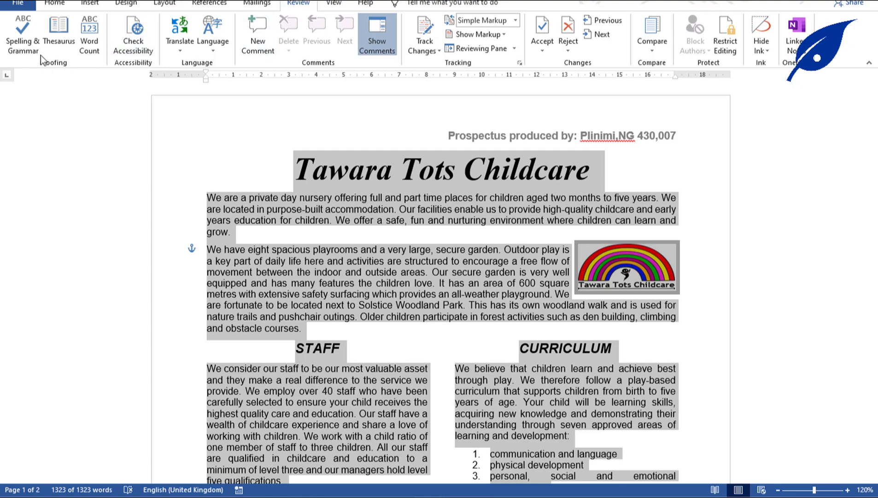
{"action": "left_click", "coordinate": [21, 43]}
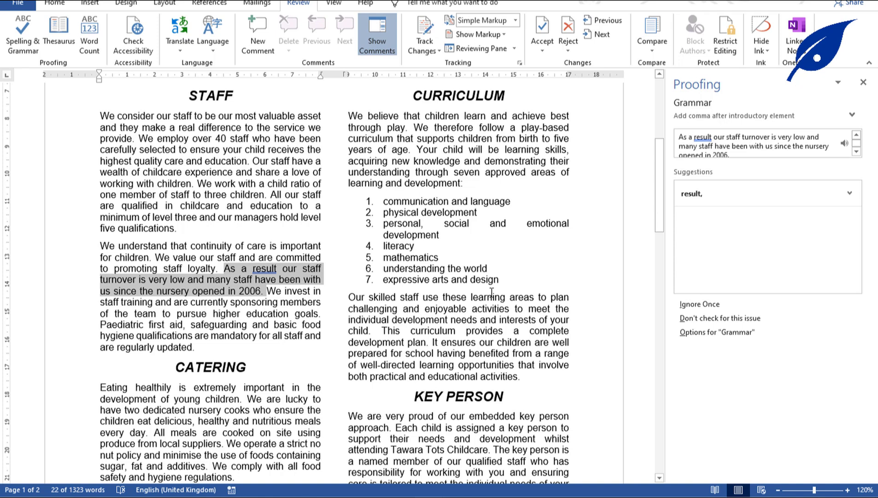
Add the missing comma after "As a result" and resume the check until it completes.
{"action": "left_click", "coordinate": [278, 272]}
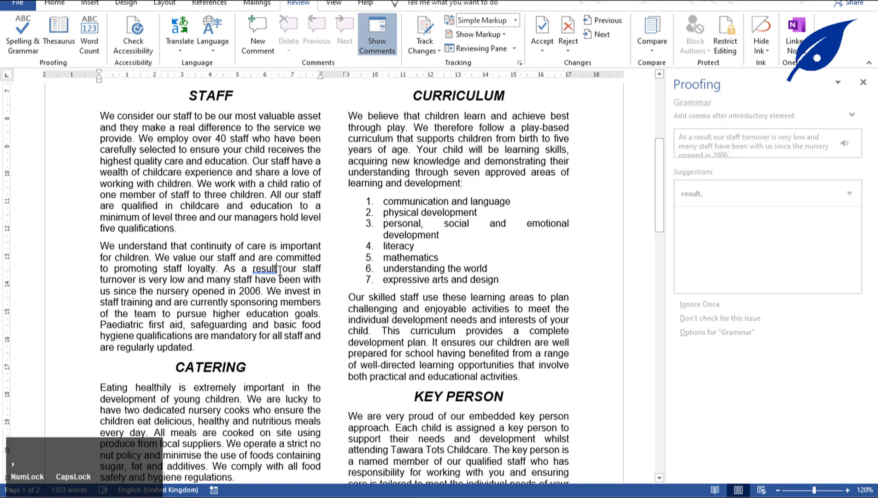
{"action": "type", "text": ","}
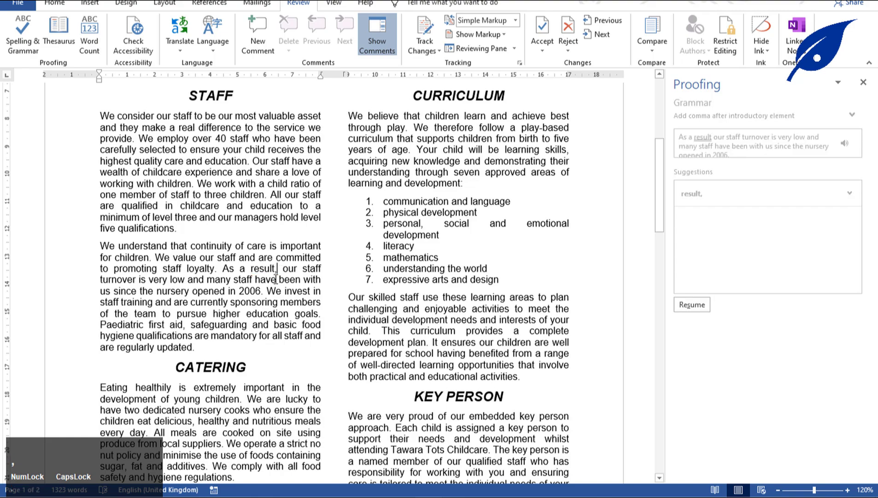
{"action": "left_click", "coordinate": [310, 290]}
{"action": "scroll", "coordinate": [312, 293], "scroll_direction": "down", "scroll_amount": 8}
{"action": "scroll", "coordinate": [312, 293], "scroll_direction": "down", "scroll_amount": 10}
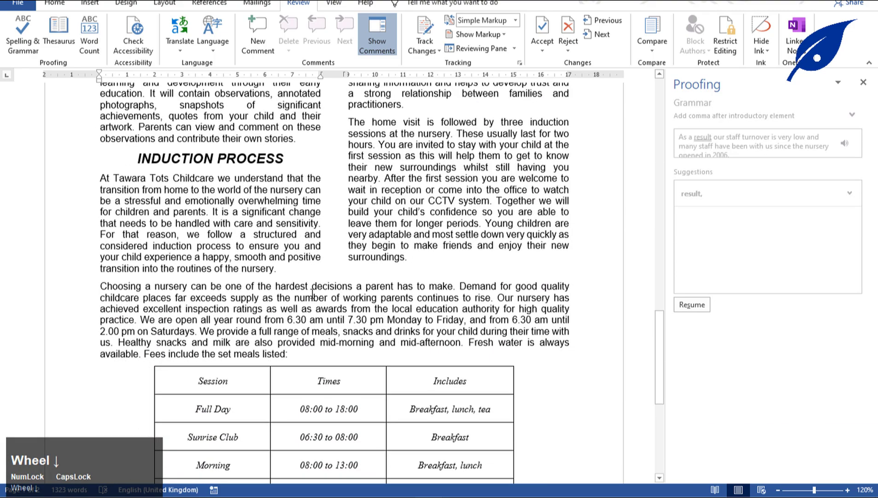
{"action": "left_click", "coordinate": [692, 304]}
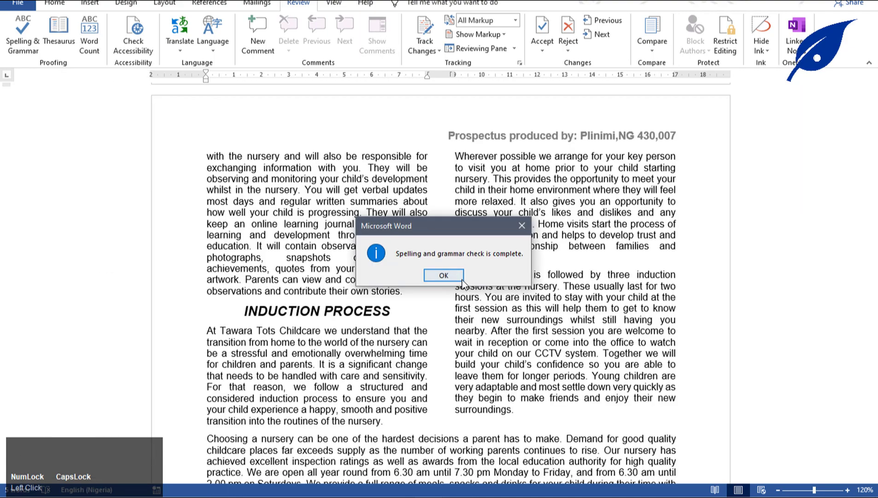
{"action": "left_click", "coordinate": [443, 275]}
Check the next requirement in the task paper and come back to the prospectus.
{"action": "scroll", "coordinate": [508, 226], "scroll_direction": "up", "scroll_amount": 5}
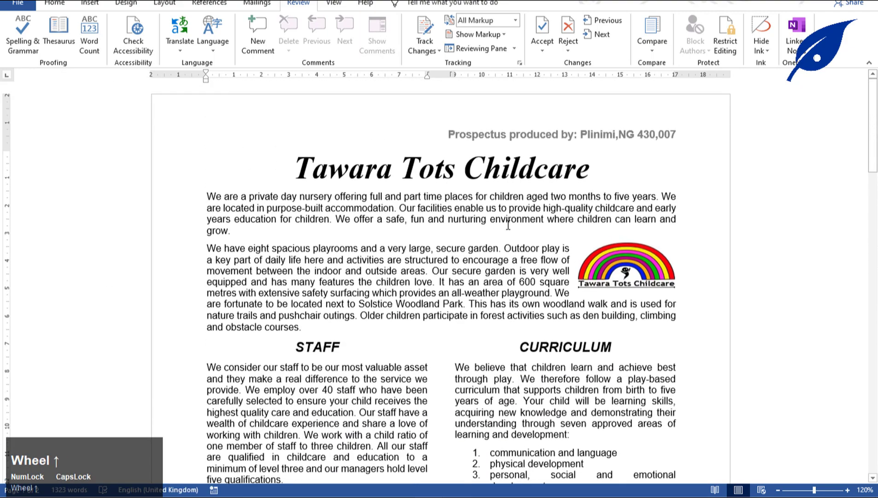
{"action": "scroll", "coordinate": [511, 216], "scroll_direction": "down", "scroll_amount": 8}
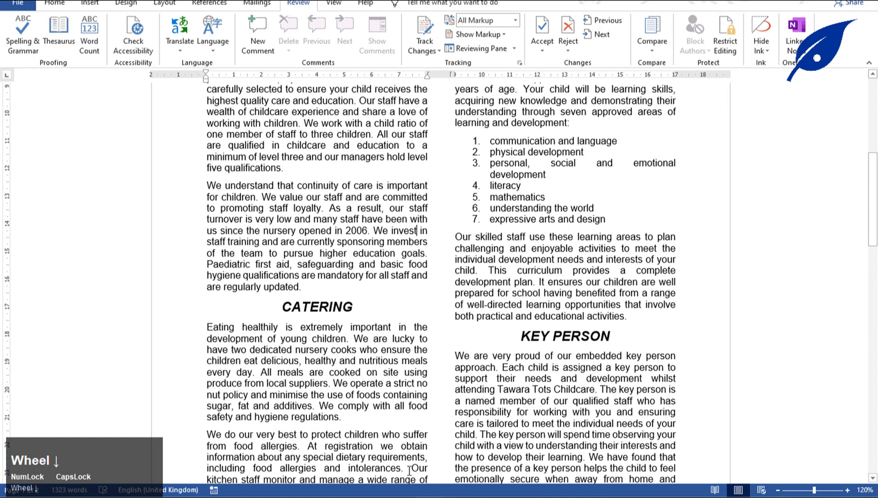
{"action": "left_click", "coordinate": [405, 495]}
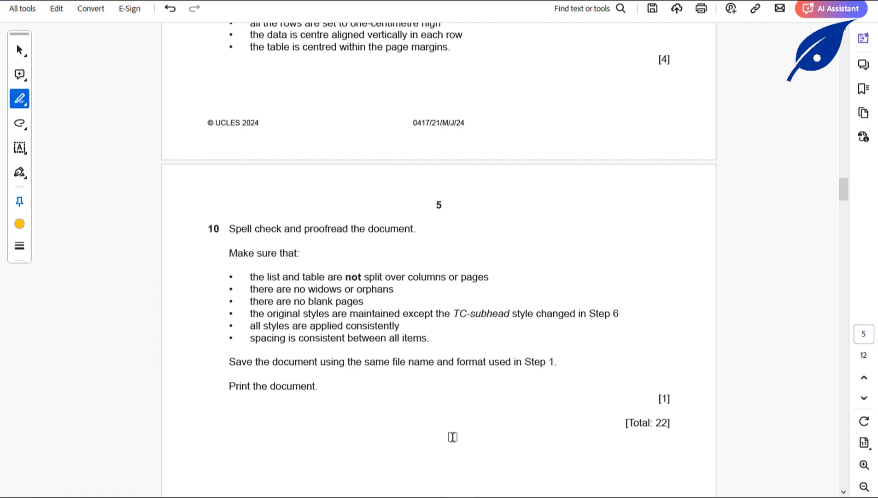
{"action": "left_click", "coordinate": [406, 496]}
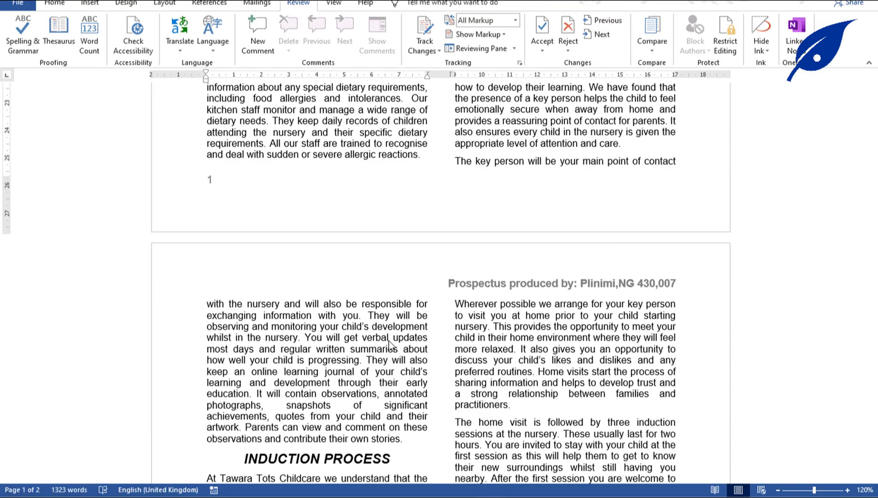
Push the line "The key person will be your main point of contact" onto page 2.
{"action": "scroll", "coordinate": [395, 343], "scroll_direction": "up", "scroll_amount": 15}
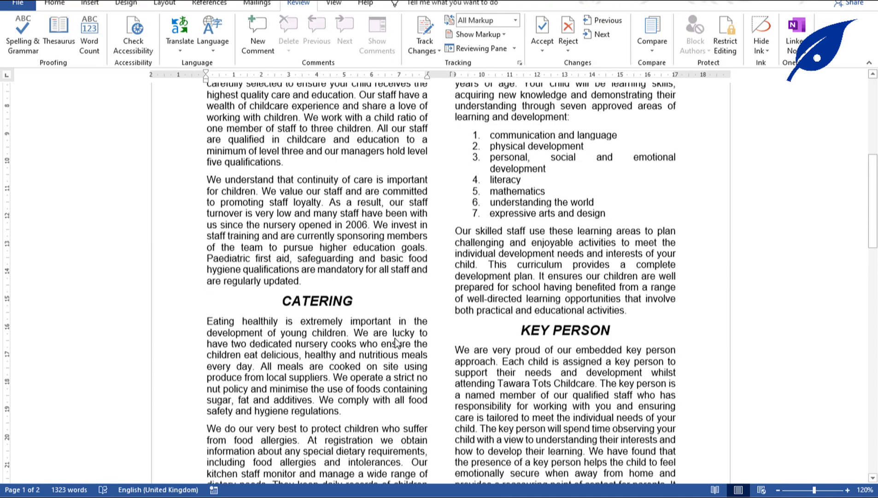
{"action": "scroll", "coordinate": [394, 344], "scroll_direction": "down", "scroll_amount": 15}
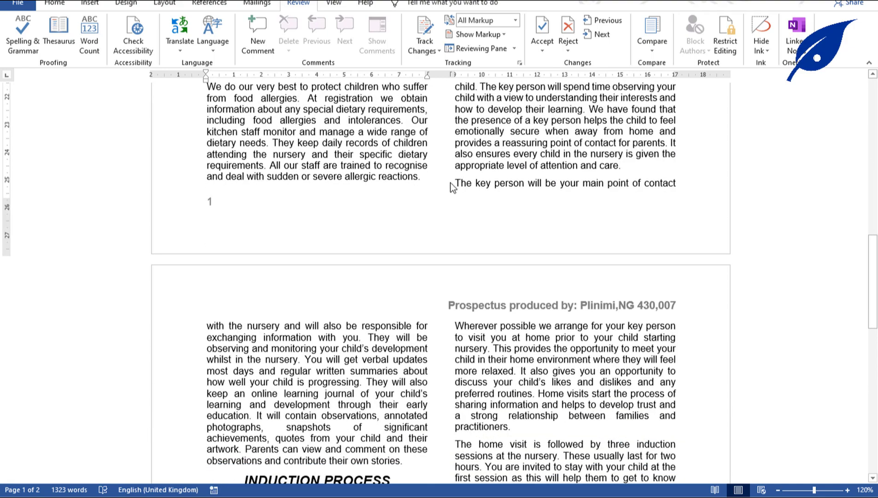
{"action": "left_click", "coordinate": [456, 182]}
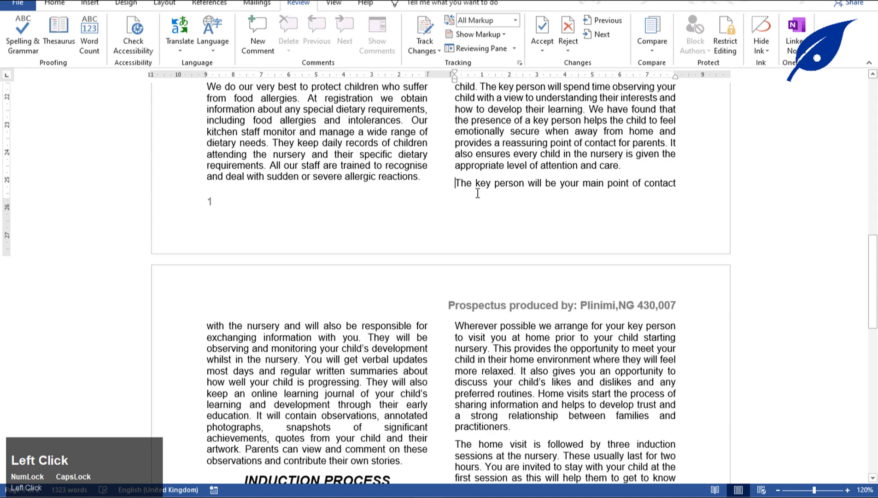
{"action": "key", "text": "Return"}
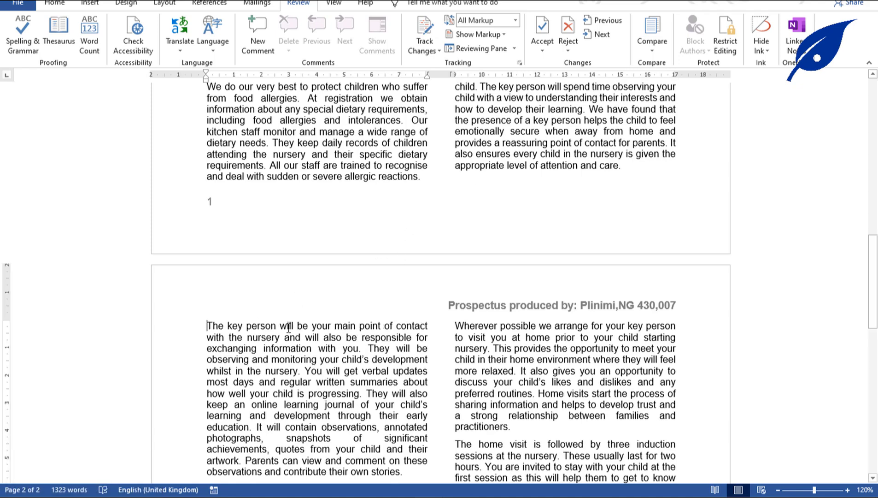
{"action": "scroll", "coordinate": [342, 313], "scroll_direction": "down", "scroll_amount": 3}
{"action": "scroll", "coordinate": [343, 311], "scroll_direction": "up", "scroll_amount": 10}
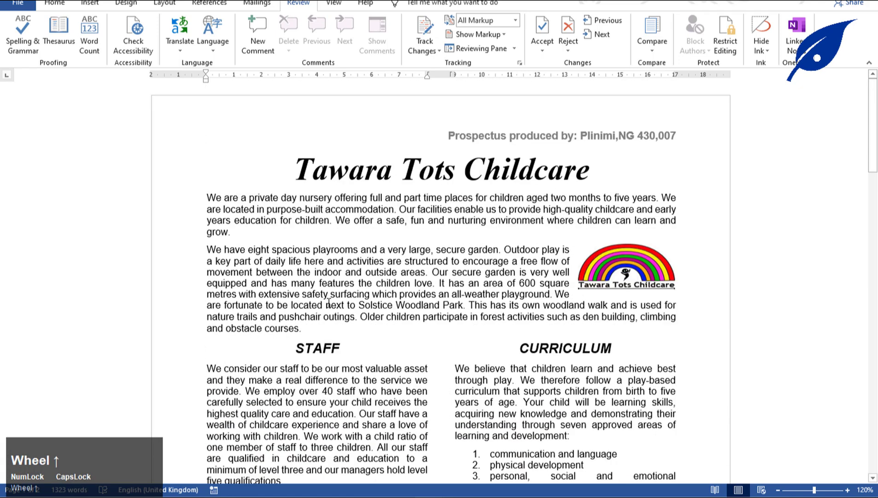